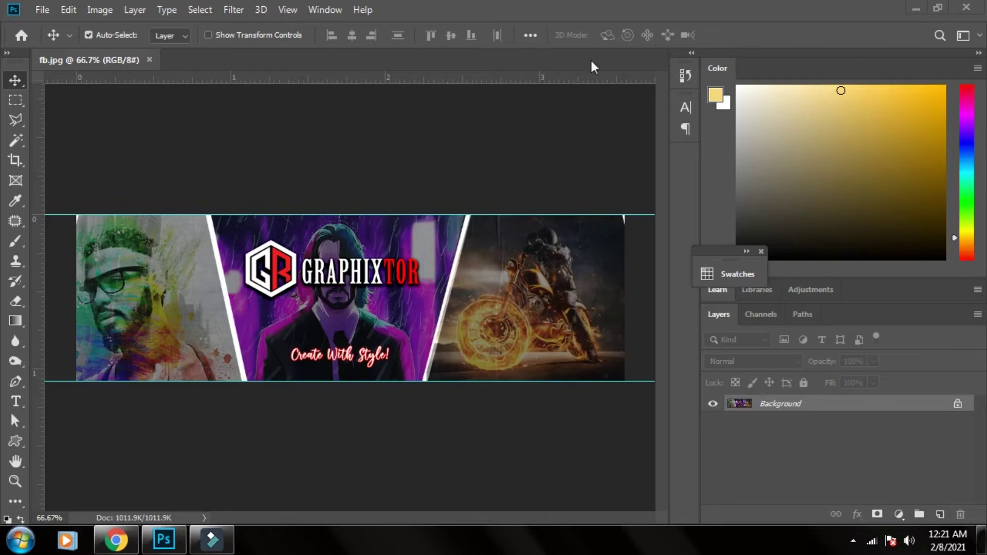
Step: Open the cloudy grassy field photo and fit it in the window
{"action": "left_click", "coordinate": [34, 11]}
{"action": "left_click", "coordinate": [49, 35]}
{"action": "left_click_drag", "start_coordinate": [884, 288], "coordinate": [198, 159]}
{"action": "left_click", "coordinate": [440, 114]}
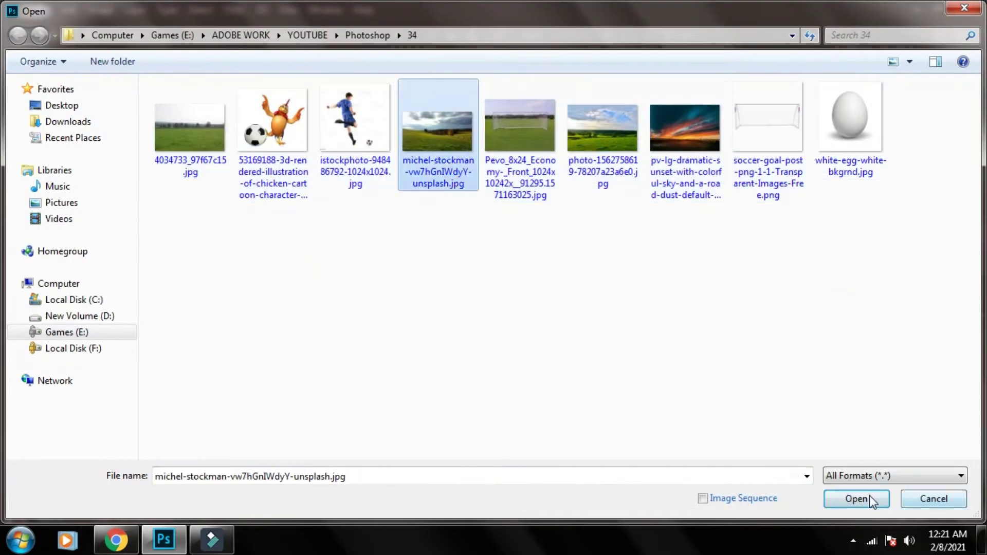
{"action": "left_click", "coordinate": [856, 498]}
{"action": "key", "text": "ctrl+0"}
Step: Unlock the field photo's Background as Layer 0 and commit a transform on it
{"action": "left_click", "coordinate": [957, 405]}
{"action": "key", "text": "ctrl+t"}
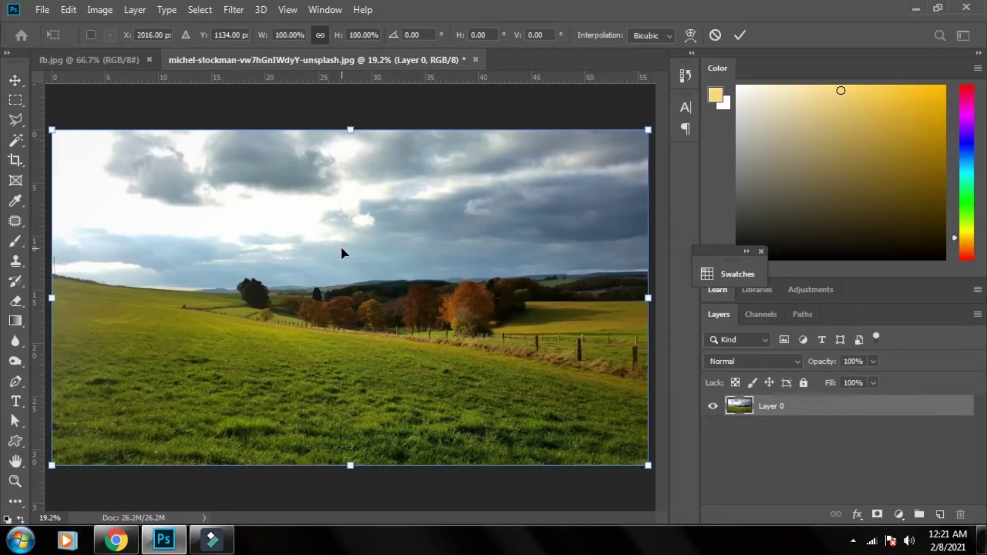
{"action": "right_click", "coordinate": [340, 245]}
{"action": "left_click", "coordinate": [509, 408]}
{"action": "left_click", "coordinate": [740, 35]}
Step: Open soccer-goal-post-png-1-1-Transparent-Images-Free.png and drag the goal toward the field photo
{"action": "left_click", "coordinate": [42, 10]}
{"action": "left_click", "coordinate": [49, 35]}
{"action": "double_click", "coordinate": [768, 128]}
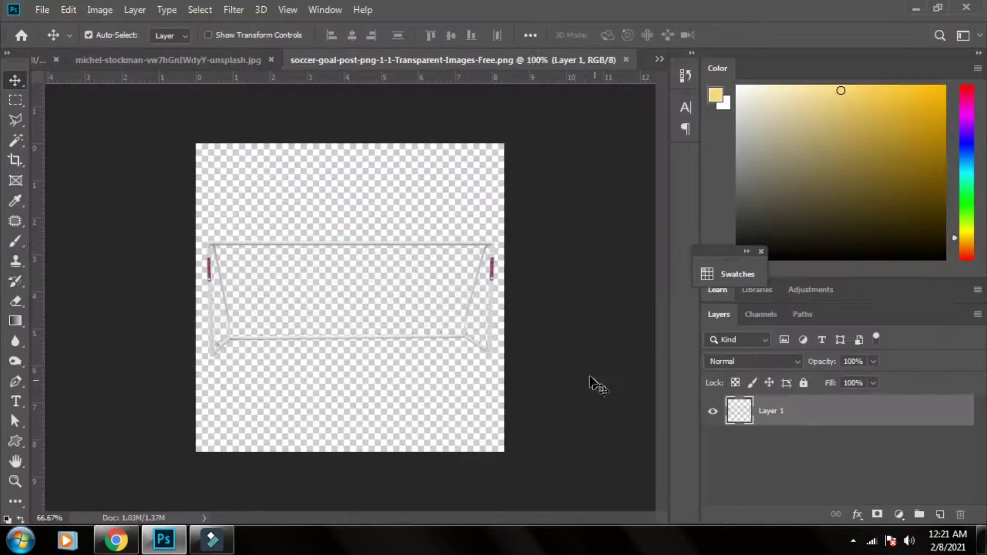
{"action": "mouse_move", "coordinate": [212, 206]}
{"action": "left_mouse_down"}
{"action": "mouse_move", "coordinate": [182, 147]}
{"action": "mouse_move", "coordinate": [511, 406]}
{"action": "left_mouse_up"}
Step: Place the goal on the field near the trees and enlarge it
{"action": "key", "text": "ctrl+plus"}
{"action": "left_click_drag", "start_coordinate": [402, 324], "coordinate": [341, 269]}
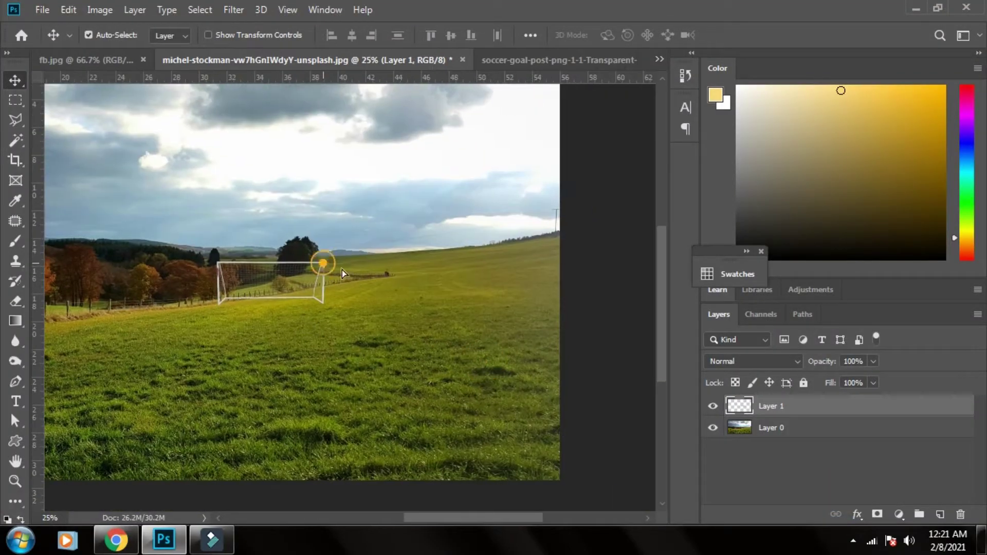
{"action": "key", "text": "ctrl+t"}
{"action": "left_click_drag", "start_coordinate": [446, 310], "coordinate": [386, 329]}
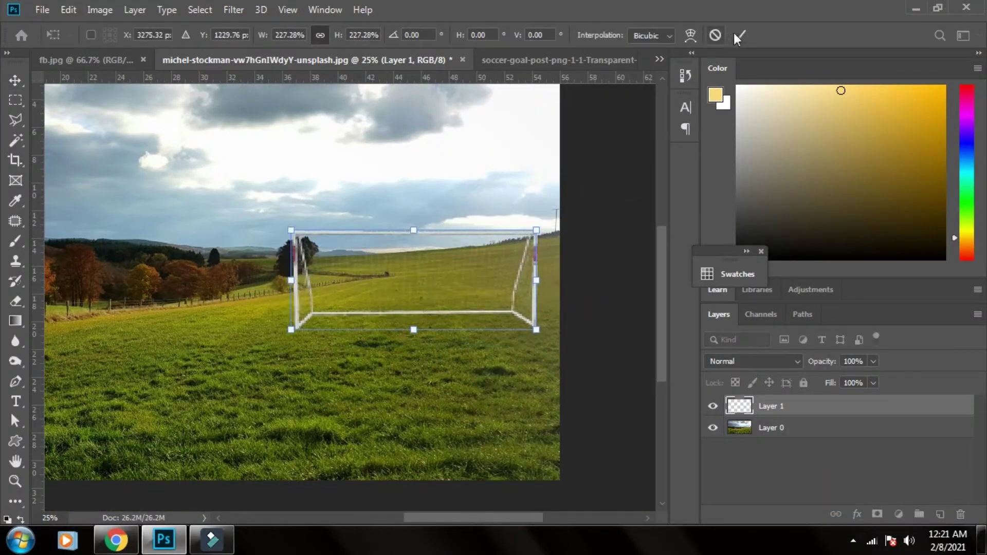
Step: Distort the goal's four corners into perspective and apply the distortion
{"action": "right_click", "coordinate": [439, 298]}
{"action": "left_click", "coordinate": [469, 367]}
{"action": "left_click_drag", "start_coordinate": [291, 230], "coordinate": [300, 244]}
{"action": "left_click_drag", "start_coordinate": [291, 330], "coordinate": [299, 327]}
{"action": "left_click_drag", "start_coordinate": [536, 230], "coordinate": [532, 212]}
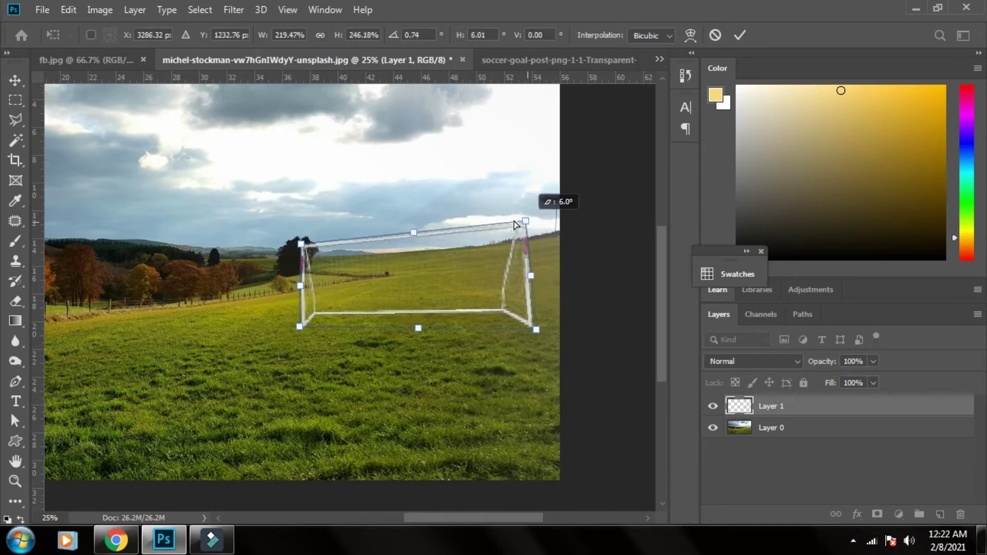
{"action": "left_click_drag", "start_coordinate": [536, 329], "coordinate": [546, 330]}
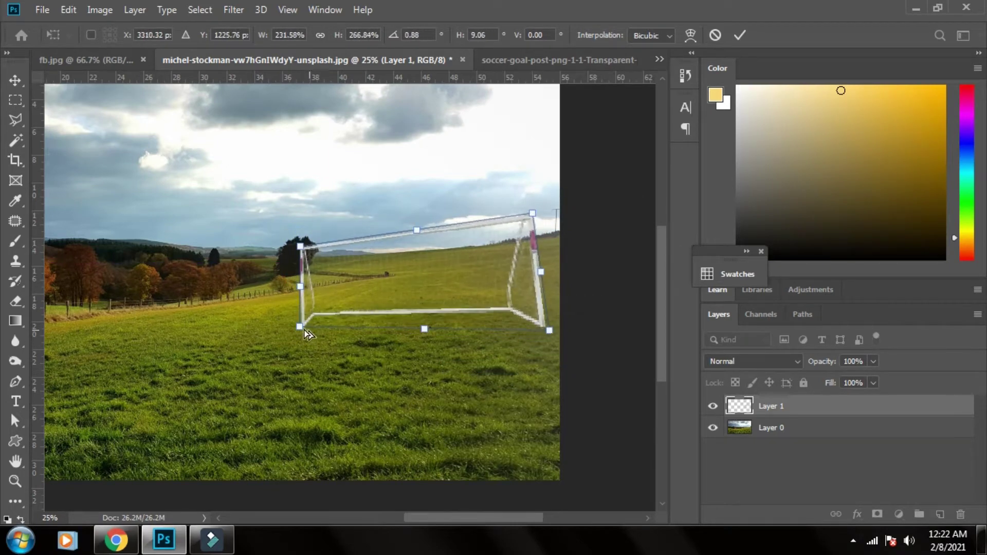
{"action": "left_click_drag", "start_coordinate": [299, 327], "coordinate": [284, 334]}
{"action": "left_click_drag", "start_coordinate": [301, 246], "coordinate": [286, 241]}
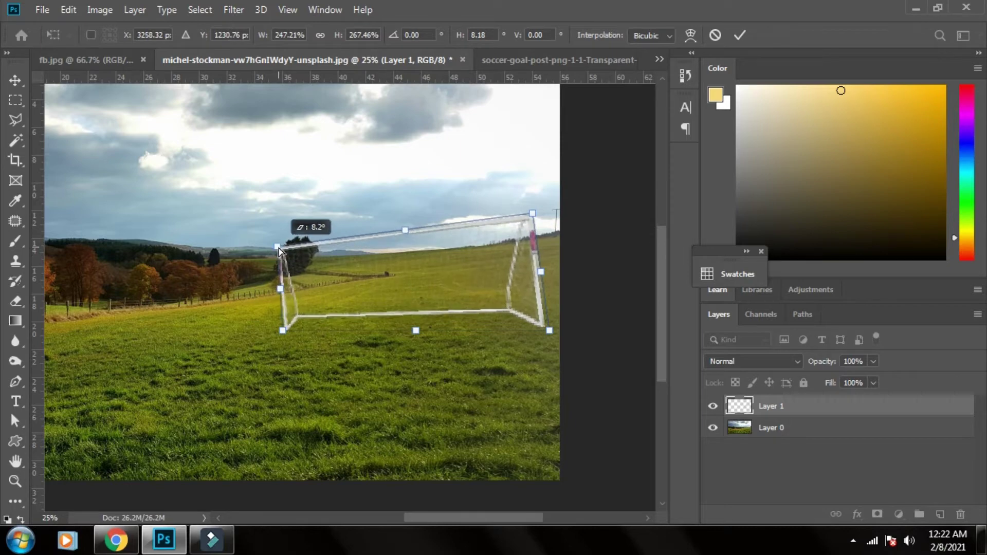
{"action": "left_click", "coordinate": [739, 35]}
Step: Adjust the goal's bottom-right corner and rotate the goal slightly
{"action": "key", "text": "ctrl+t"}
{"action": "right_click", "coordinate": [537, 326]}
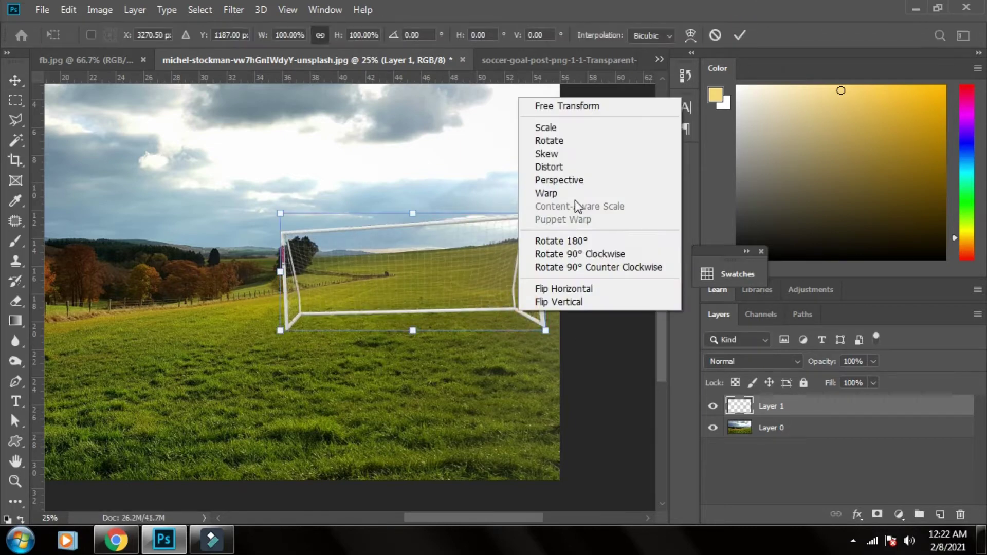
{"action": "left_click", "coordinate": [550, 167]}
{"action": "left_click_drag", "start_coordinate": [545, 330], "coordinate": [534, 329]}
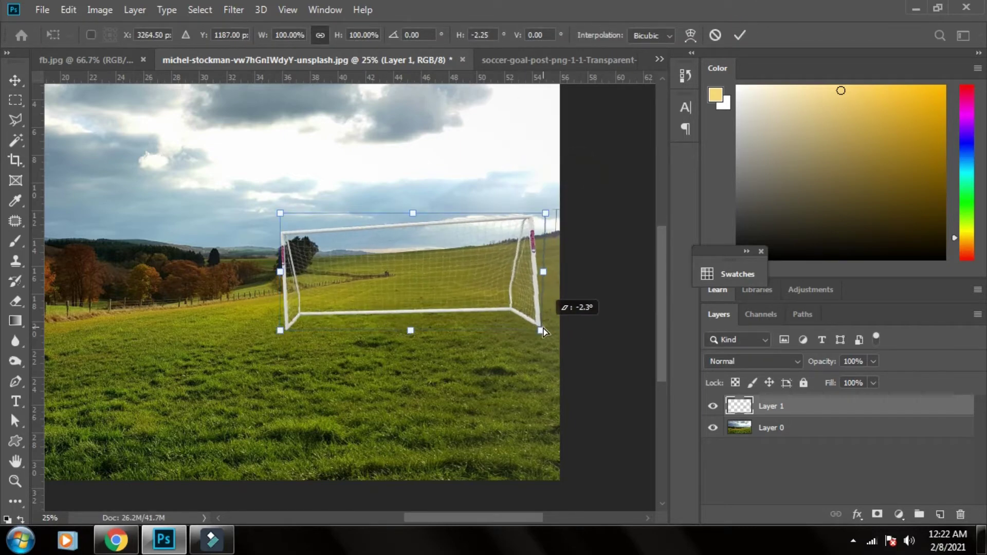
{"action": "right_click", "coordinate": [417, 283]}
{"action": "key", "text": "Escape"}
{"action": "left_click_drag", "start_coordinate": [555, 204], "coordinate": [568, 180]}
Step: Flip the goal horizontally, straighten its tilt and commit the transform
{"action": "right_click", "coordinate": [486, 245]}
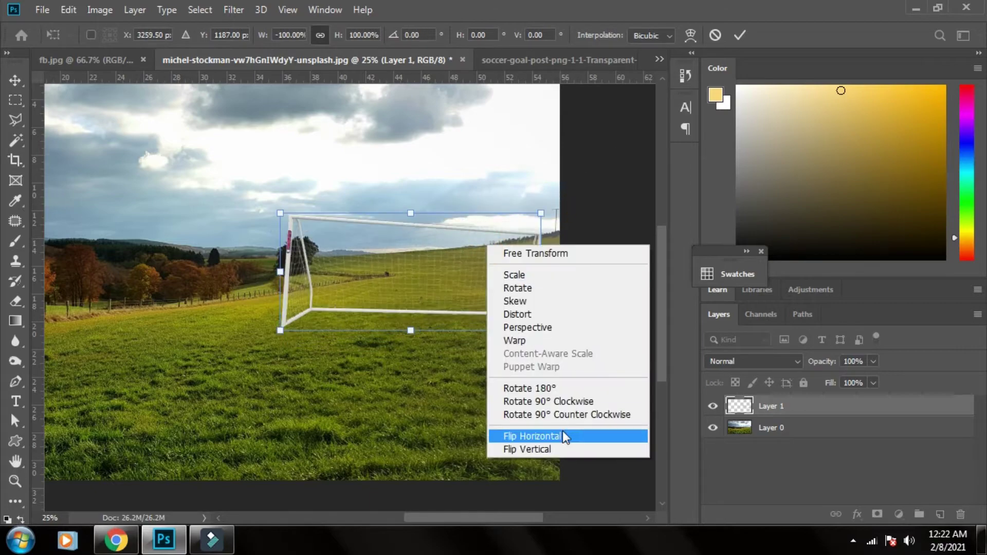
{"action": "left_click", "coordinate": [562, 435]}
{"action": "left_click_drag", "start_coordinate": [564, 353], "coordinate": [560, 218]}
{"action": "right_click", "coordinate": [513, 101]}
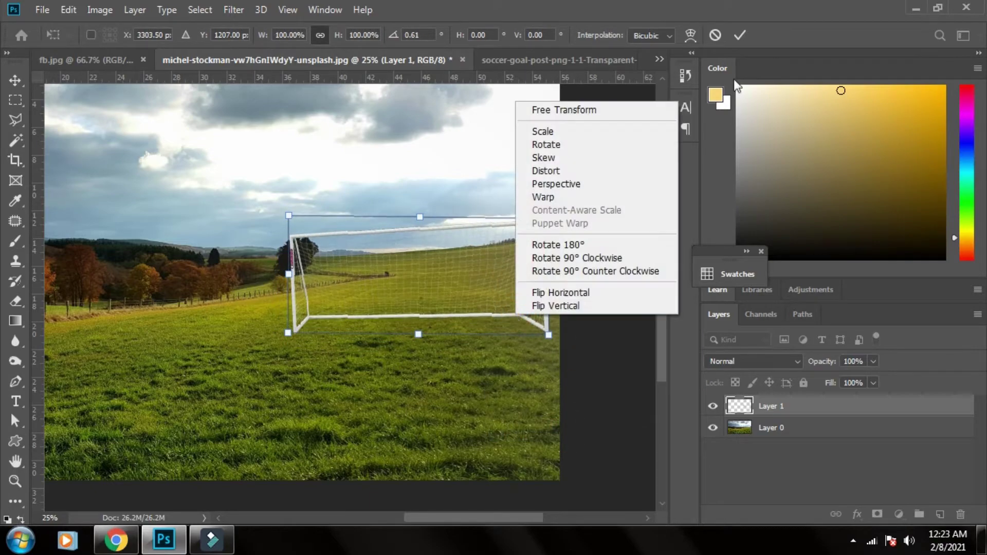
{"action": "left_click", "coordinate": [735, 34]}
{"action": "key", "text": "ctrl+plus"}
{"action": "key", "text": "ctrl+plus"}
Step: Add a layer mask to Layer 1 and choose a grass-shaped brush preset
{"action": "left_click", "coordinate": [877, 514]}
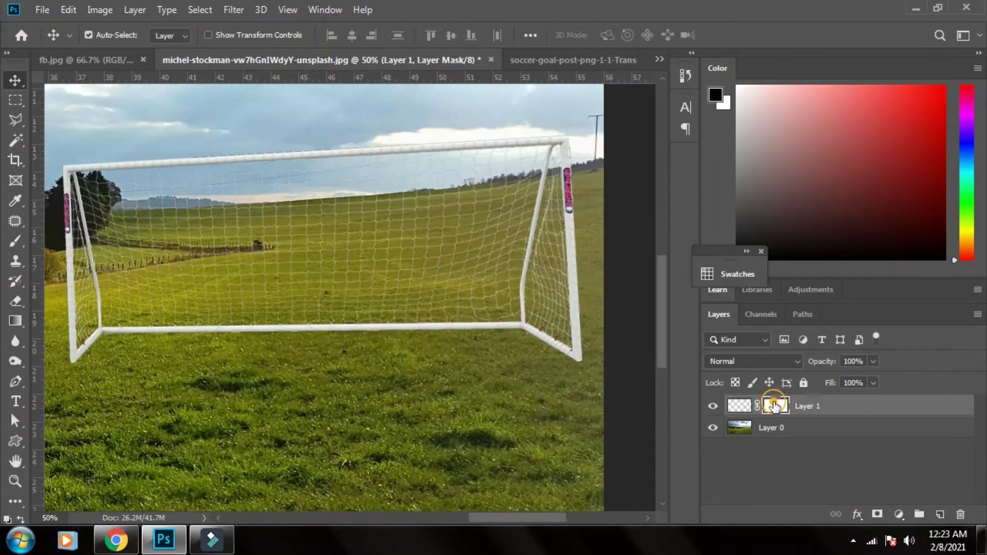
{"action": "key", "text": "b"}
{"action": "left_click", "coordinate": [111, 35]}
{"action": "scroll", "coordinate": [103, 231], "scroll_direction": "down", "scroll_amount": 5}
{"action": "scroll", "coordinate": [103, 232], "scroll_direction": "down", "scroll_amount": 3}
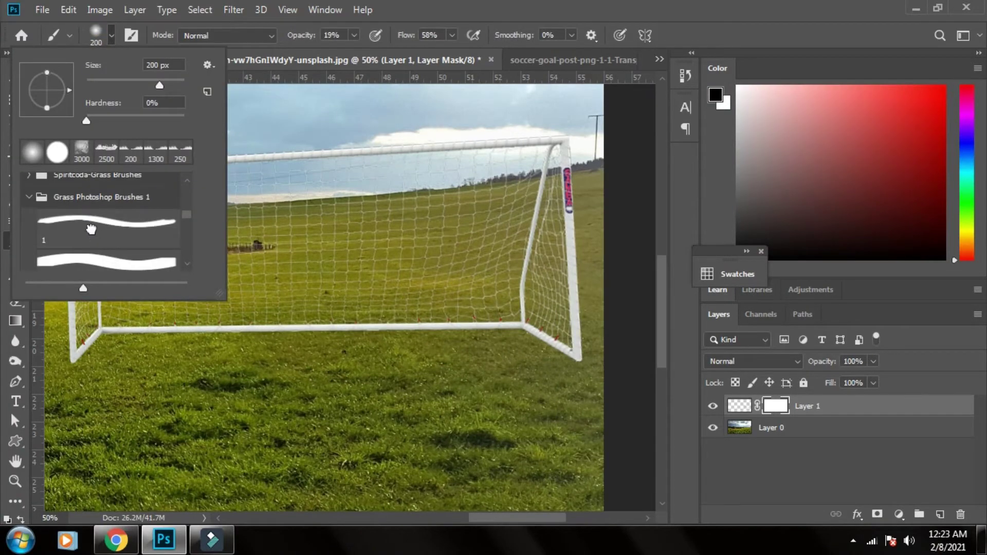
{"action": "left_click", "coordinate": [105, 226]}
Step: Set the grass brush to 100% opacity and 400 px size
{"action": "key", "text": "Return"}
{"action": "key", "text": "bracketleft"}
{"action": "key", "text": "bracketleft"}
{"action": "key", "text": "bracketleft"}
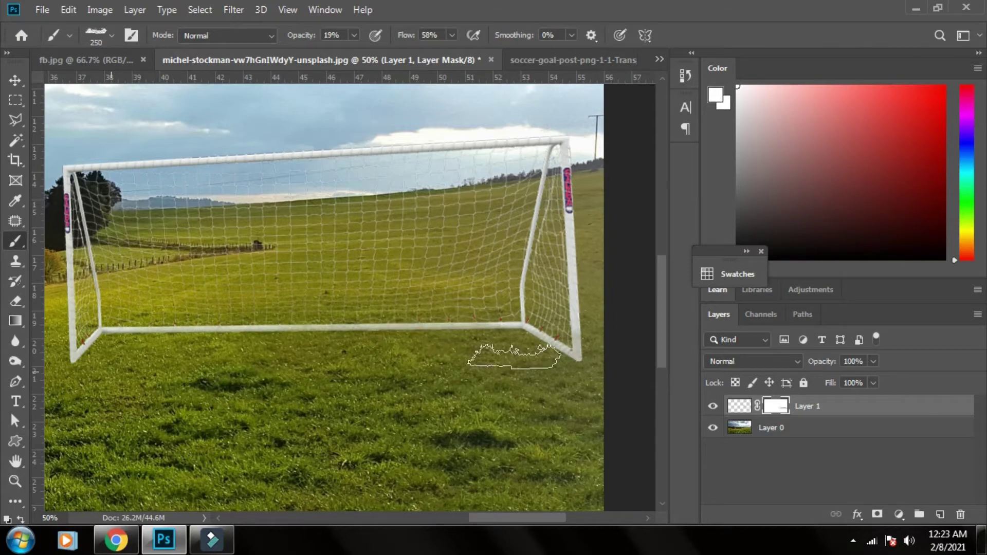
{"action": "key", "text": "0"}
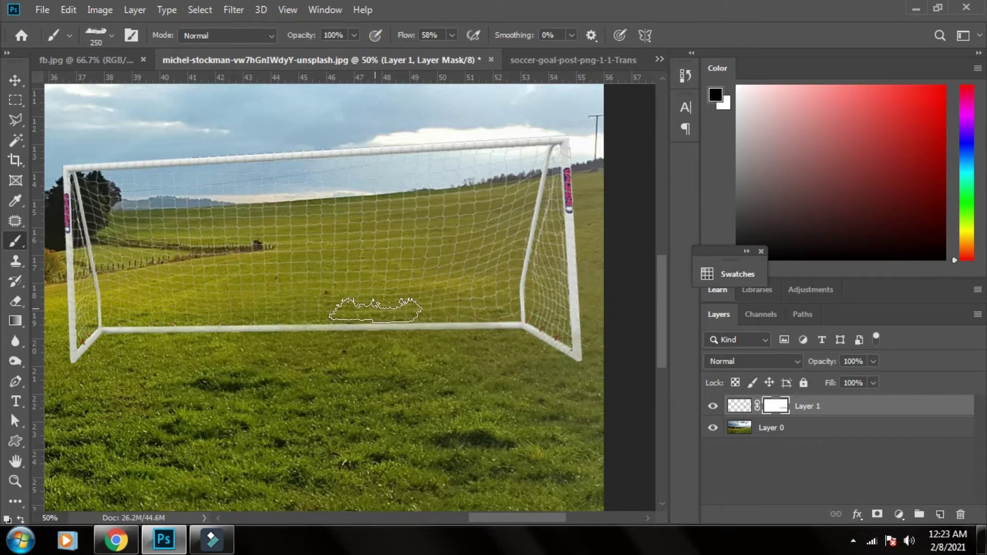
{"action": "scroll", "coordinate": [145, 351], "scroll_direction": "up", "scroll_amount": 2}
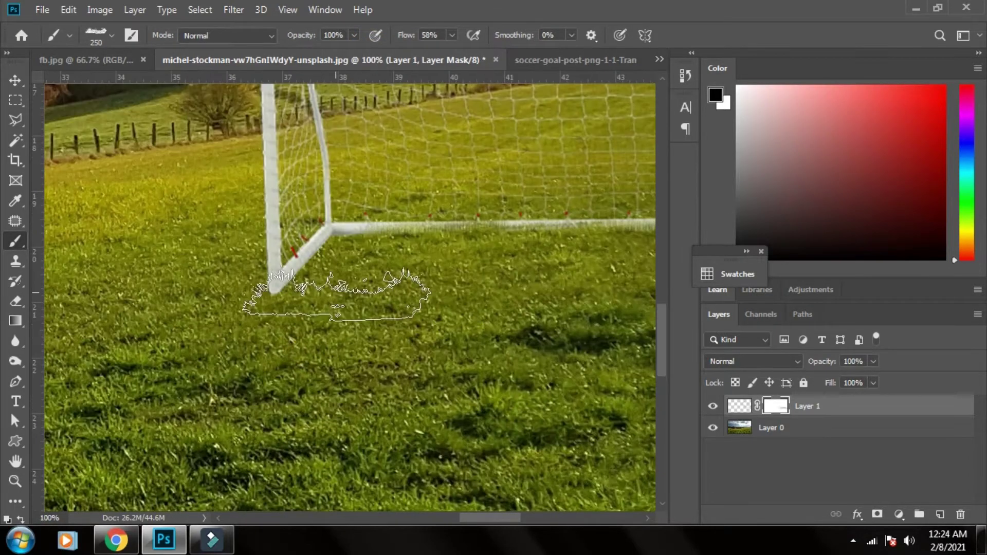
{"action": "key", "text": "bracketright"}
{"action": "key", "text": "bracketright"}
{"action": "key", "text": "bracketright"}
Step: Paint grass blades into the mask along the goal's bottom bar to hide it
{"action": "left_click_drag", "start_coordinate": [271, 299], "coordinate": [411, 321]}
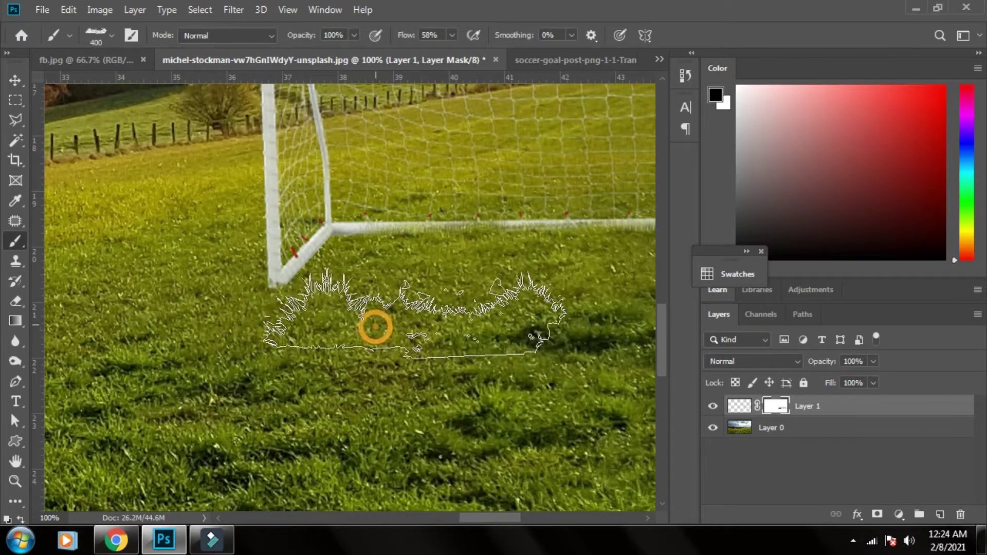
{"action": "key", "text": "bracketleft"}
{"action": "key", "text": "bracketleft"}
{"action": "key", "text": "bracketleft"}
{"action": "scroll", "coordinate": [419, 275], "scroll_direction": "right", "scroll_amount": 5}
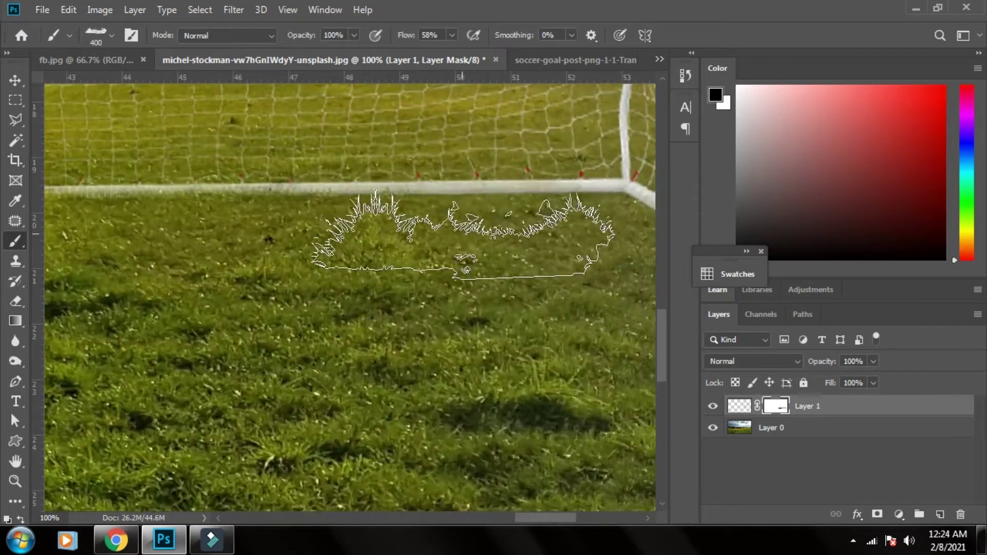
{"action": "scroll", "coordinate": [515, 223], "scroll_direction": "right", "scroll_amount": 5}
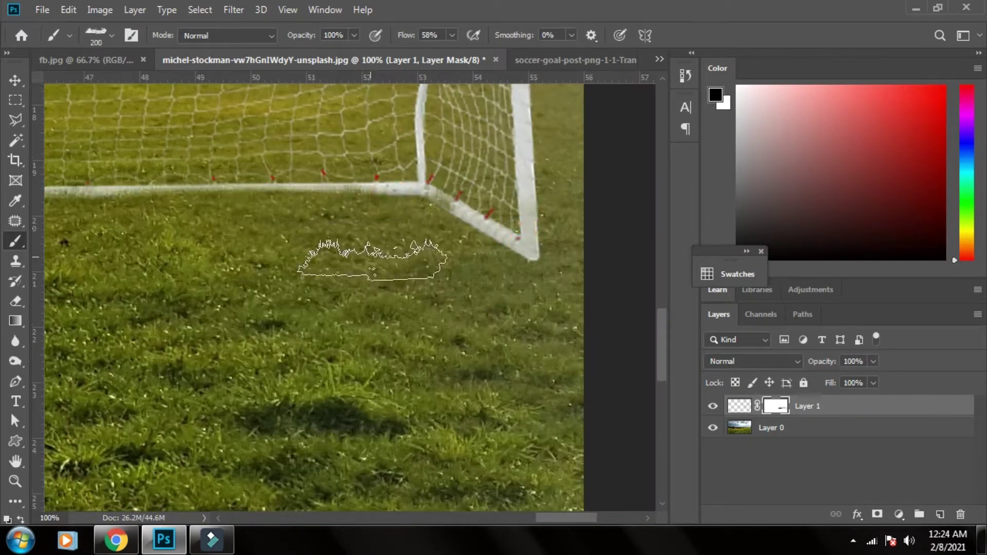
{"action": "key", "text": "bracketright"}
{"action": "key", "text": "bracketright"}
{"action": "key", "text": "bracketright"}
{"action": "key", "text": "bracketright"}
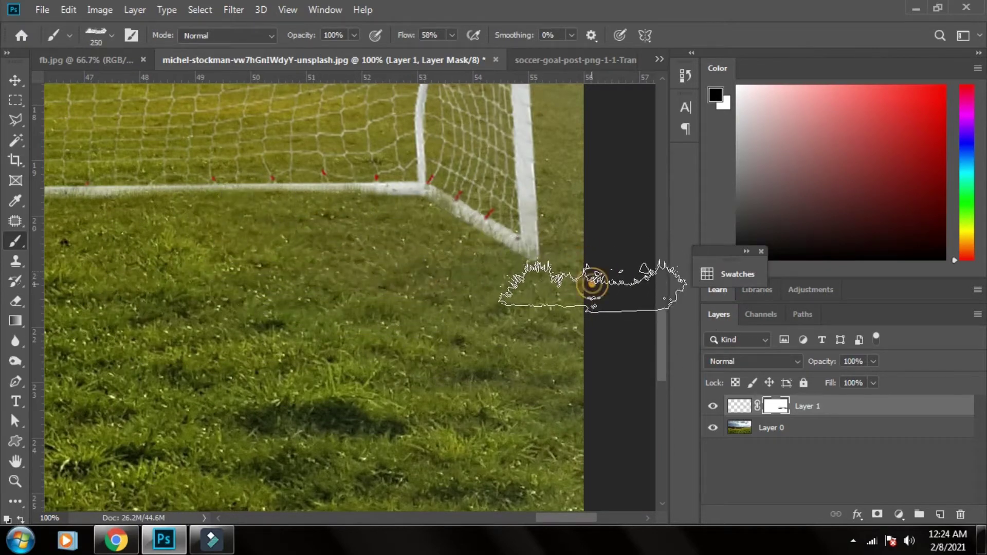
{"action": "key", "text": "bracketright"}
{"action": "scroll", "coordinate": [293, 247], "scroll_direction": "down", "scroll_amount": 1}
{"action": "scroll", "coordinate": [278, 257], "scroll_direction": "down", "scroll_amount": 1}
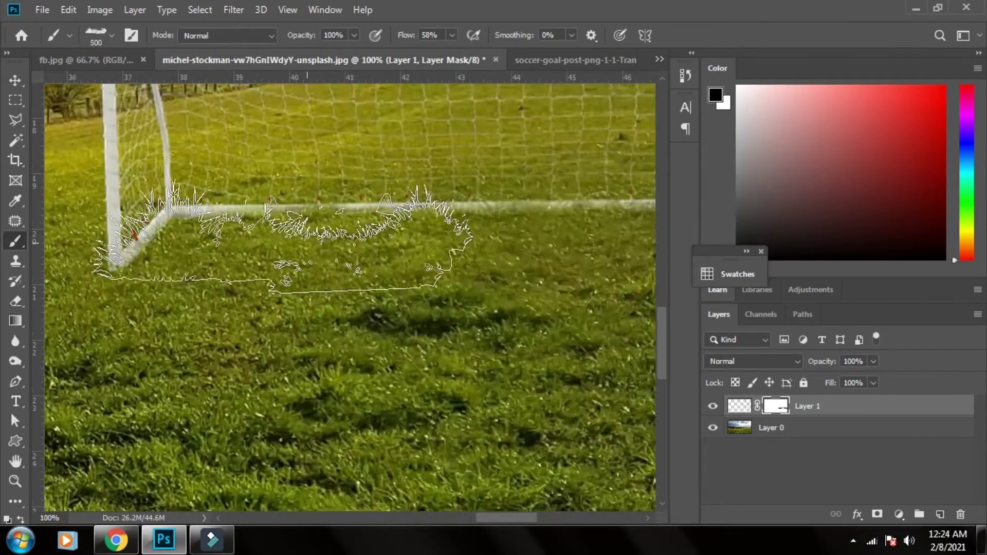
{"action": "scroll", "coordinate": [591, 400], "scroll_direction": "down", "scroll_amount": 2}
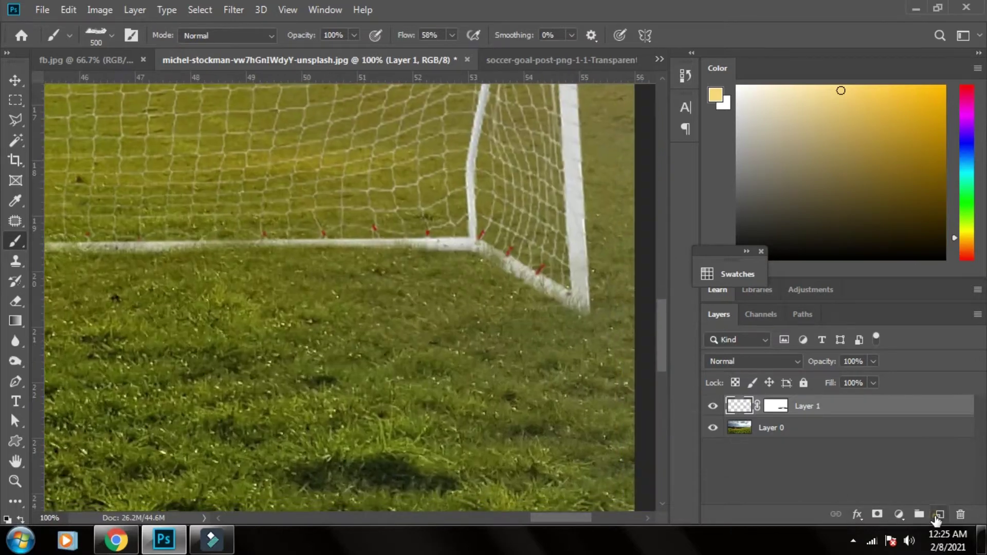
Step: Add a new Layer 2 and move it beneath the goal layer
{"action": "left_click", "coordinate": [940, 514]}
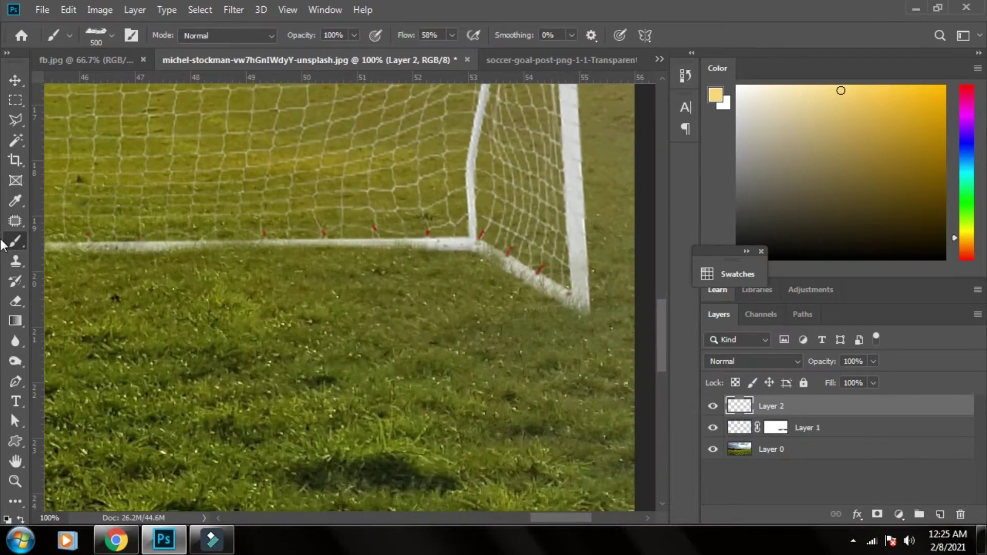
{"action": "left_click", "coordinate": [112, 35]}
{"action": "left_click", "coordinate": [468, 278]}
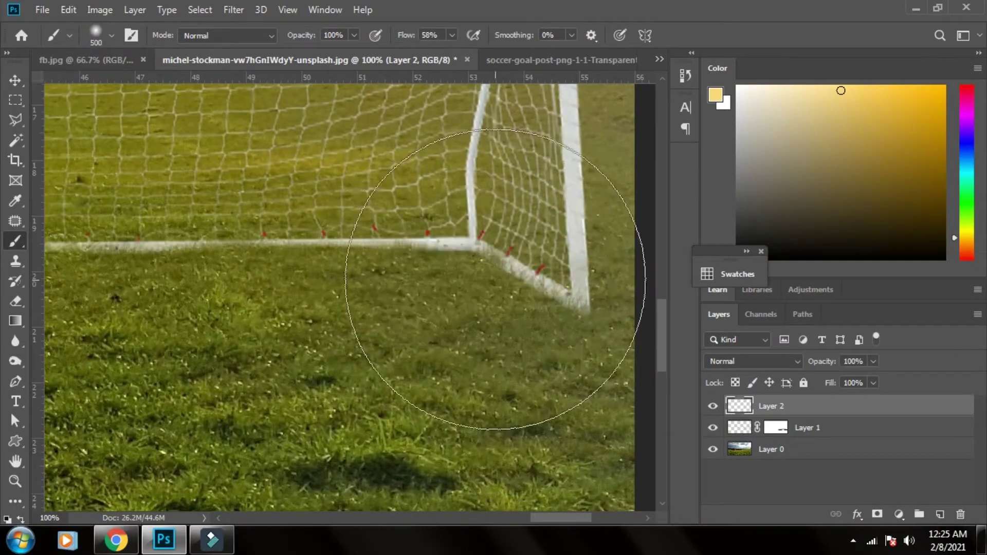
{"action": "left_click_drag", "start_coordinate": [765, 422], "coordinate": [766, 438]}
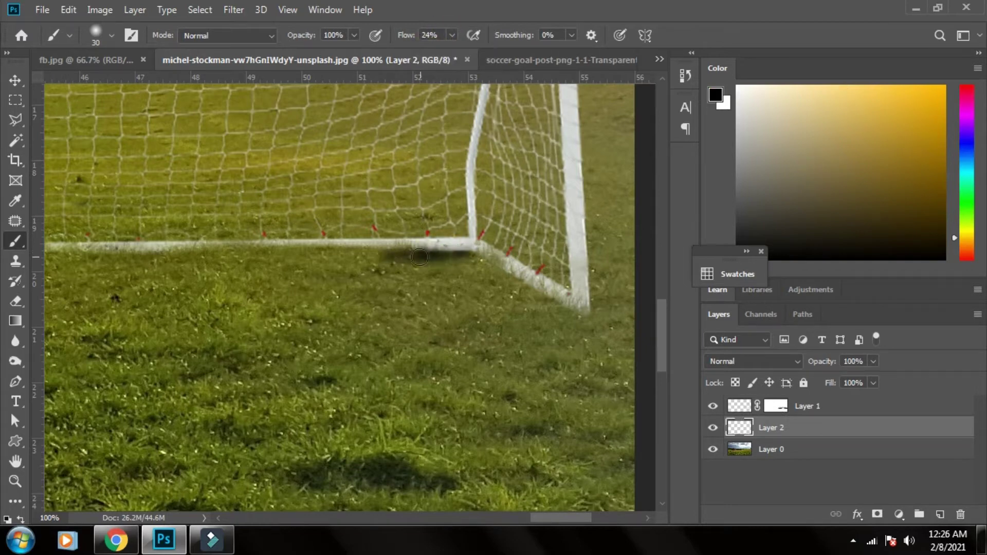
Step: Load and invert the goal's selection to paint a soft shadow under it, then deselect
{"action": "key", "text": "ctrl+minus"}
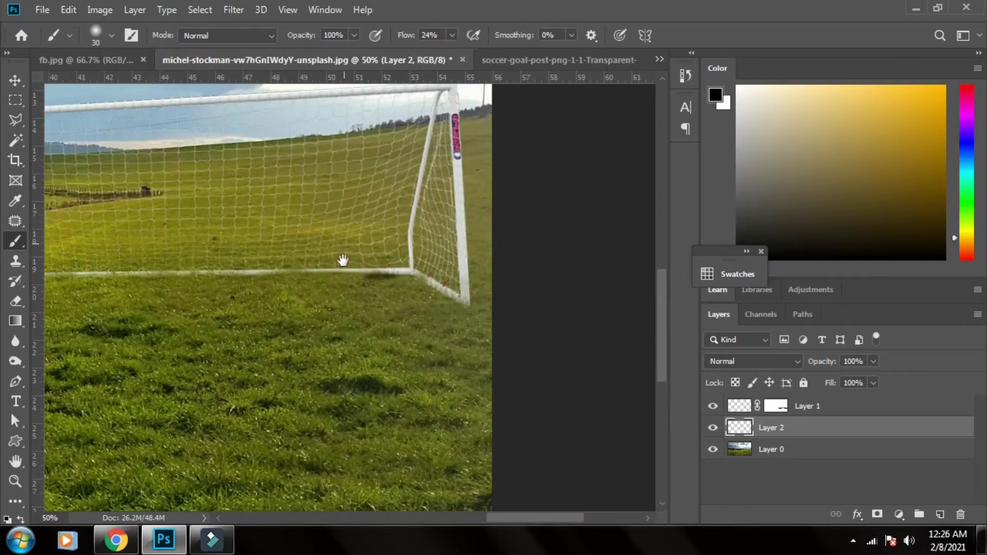
{"action": "key", "text": "ctrl+minus"}
{"action": "left_click", "coordinate": [759, 405], "text": "ctrl"}
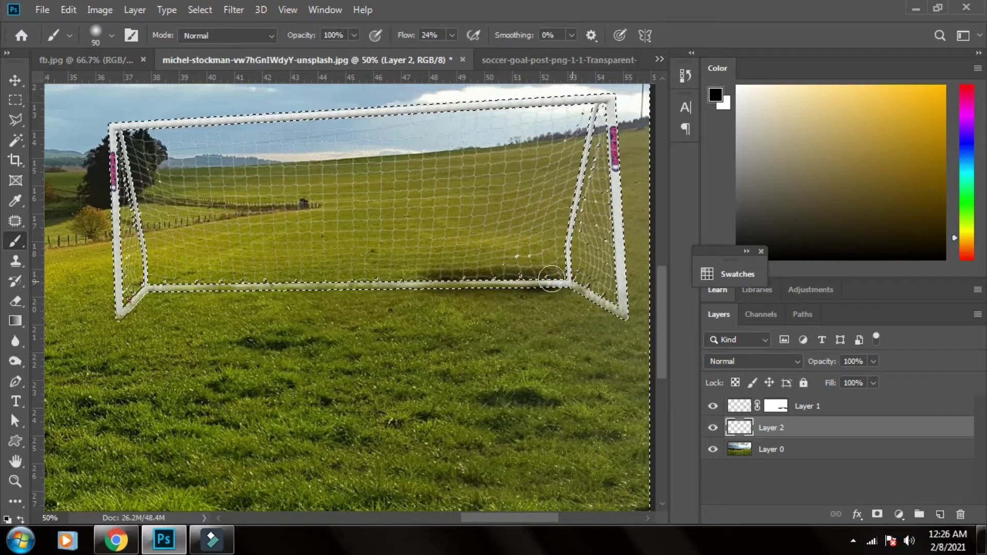
{"action": "key", "text": "ctrl+shift+i"}
{"action": "key", "text": "ctrl+d"}
{"action": "scroll", "coordinate": [185, 315], "scroll_direction": "up", "scroll_amount": 1}
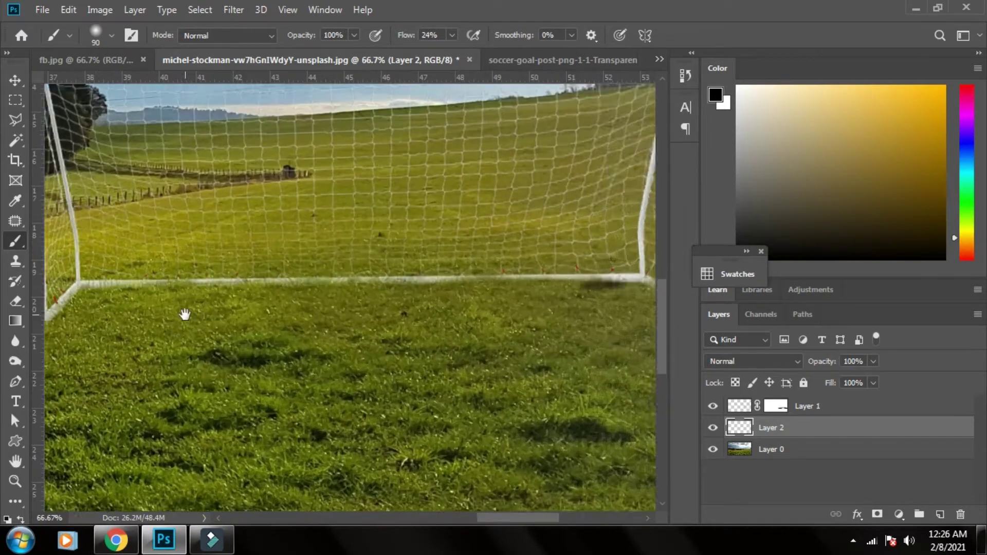
Step: Trace the goal's base line with a Pen path and convert it to a selection
{"action": "key", "text": "p"}
{"action": "left_click", "coordinate": [102, 323]}
{"action": "scroll", "coordinate": [385, 303], "scroll_direction": "right", "scroll_amount": 5}
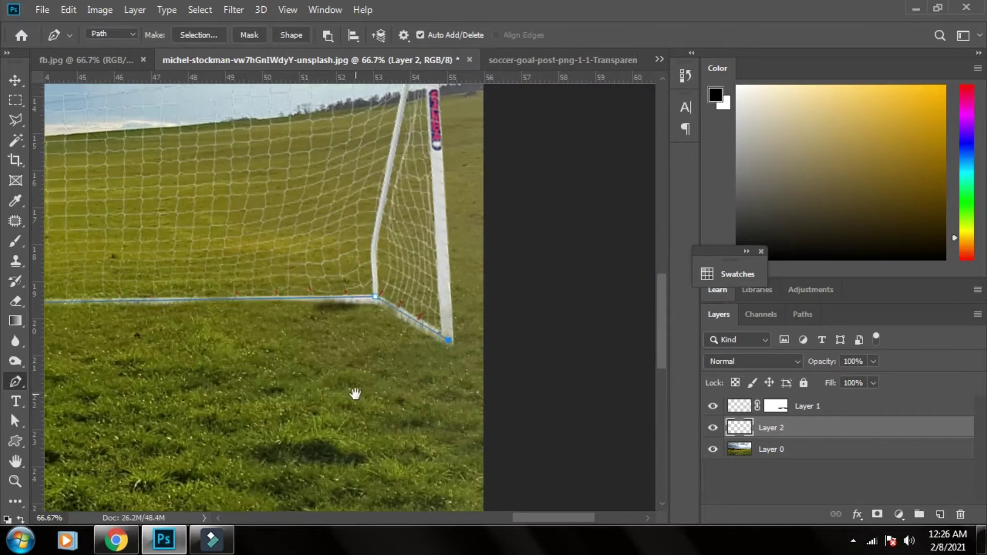
{"action": "scroll", "coordinate": [355, 394], "scroll_direction": "left", "scroll_amount": 5}
{"action": "left_click", "coordinate": [315, 323]}
{"action": "scroll", "coordinate": [273, 359], "scroll_direction": "right", "scroll_amount": 5}
{"action": "key", "text": "ctrl+Return"}
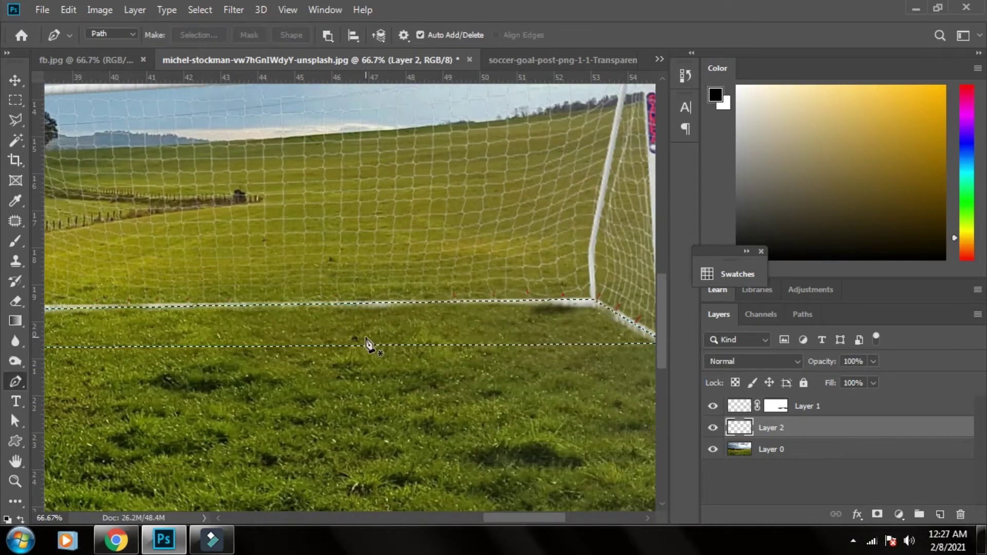
Step: Brush a shadow into the base-line selection, then return to the goal PNG document
{"action": "key", "text": "b"}
{"action": "scroll", "coordinate": [343, 321], "scroll_direction": "down", "scroll_amount": 2}
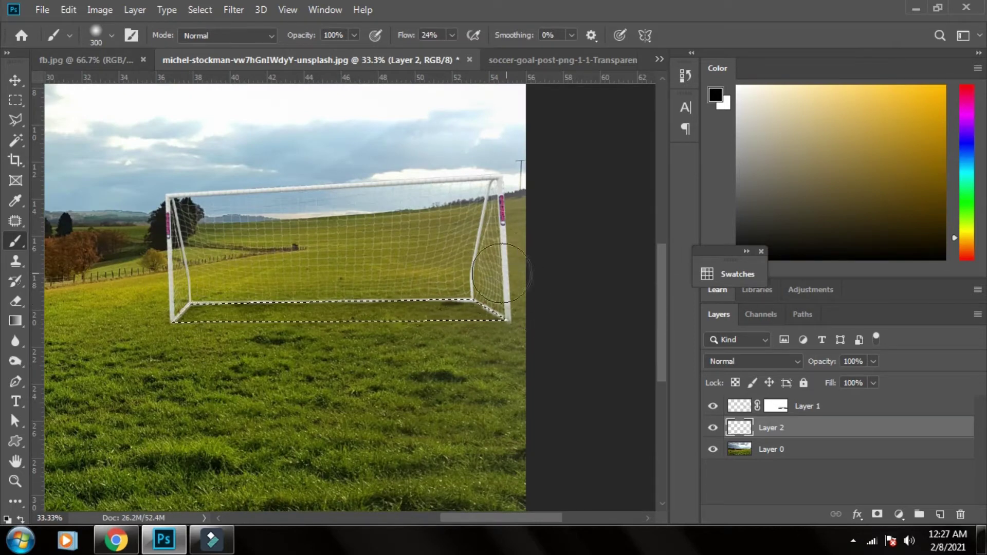
{"action": "key", "text": "v"}
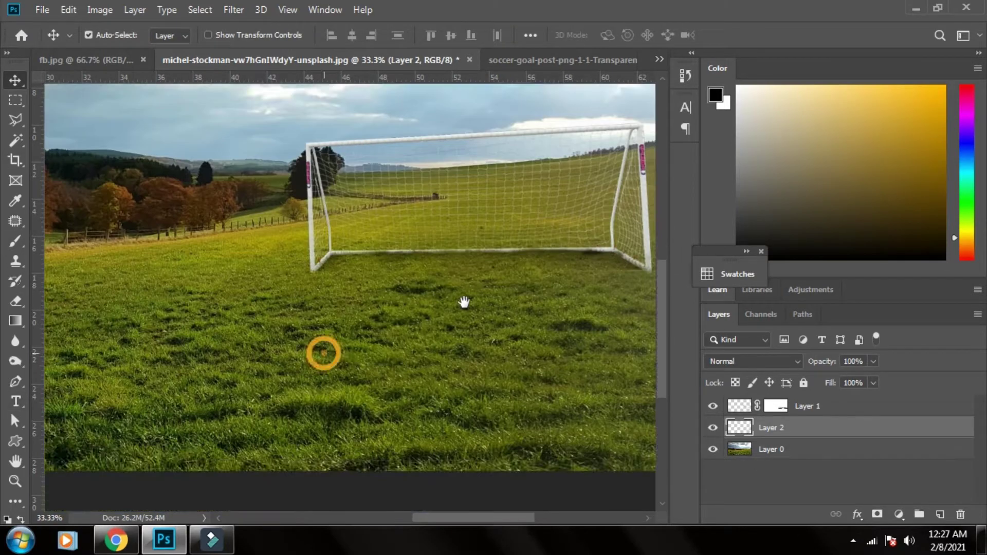
{"action": "left_click", "coordinate": [512, 57]}
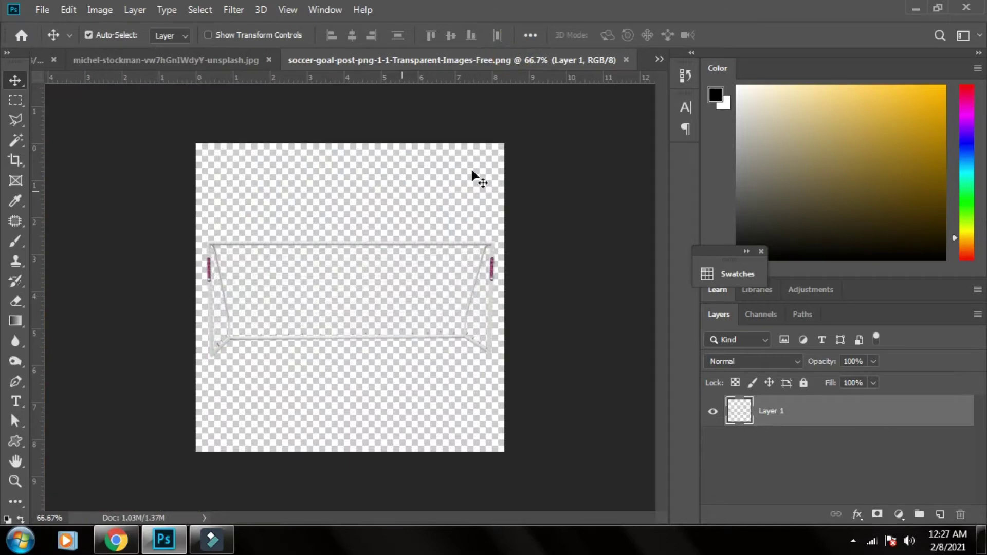
Step: Open the kicking player stock photo and fit it in the window
{"action": "left_click", "coordinate": [42, 10]}
{"action": "left_click", "coordinate": [66, 39]}
{"action": "key", "text": "Return"}
{"action": "key", "text": "ctrl+plus"}
{"action": "key", "text": "ctrl+plus"}
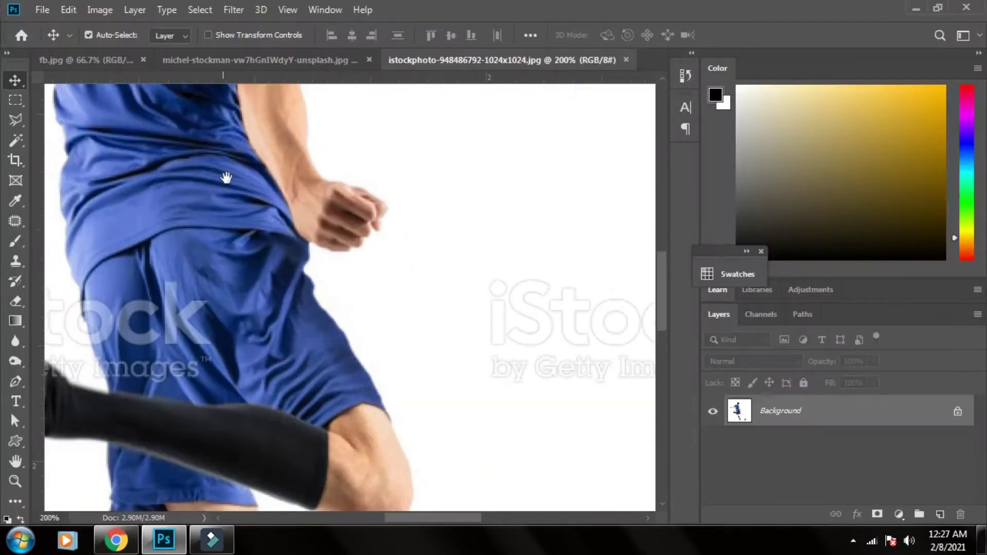
{"action": "scroll", "coordinate": [226, 178], "scroll_direction": "down", "scroll_amount": 5}
{"action": "key", "text": "ctrl+0"}
Step: Select the white background with Color Range and mask it out with an inverted layer mask
{"action": "left_click", "coordinate": [199, 10]}
{"action": "left_click", "coordinate": [230, 123]}
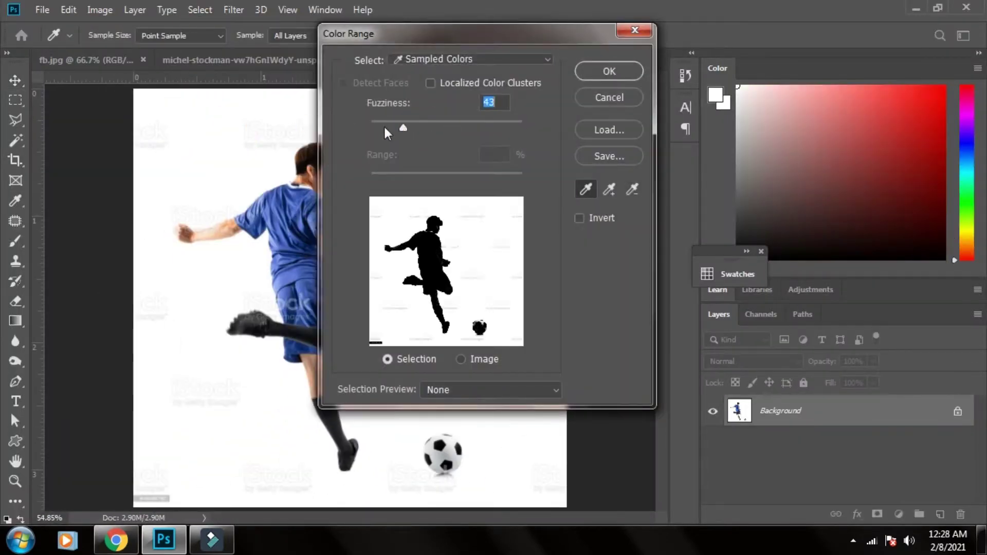
{"action": "left_click_drag", "start_coordinate": [387, 133], "coordinate": [411, 127]}
{"action": "key", "text": "Return"}
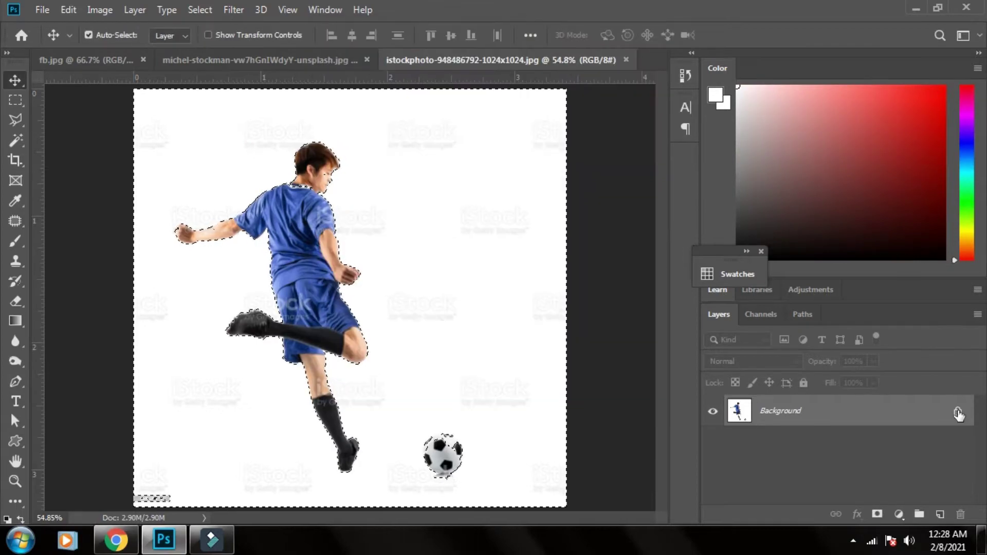
{"action": "left_click", "coordinate": [958, 413]}
{"action": "left_click", "coordinate": [877, 514]}
{"action": "key", "text": "ctrl+i"}
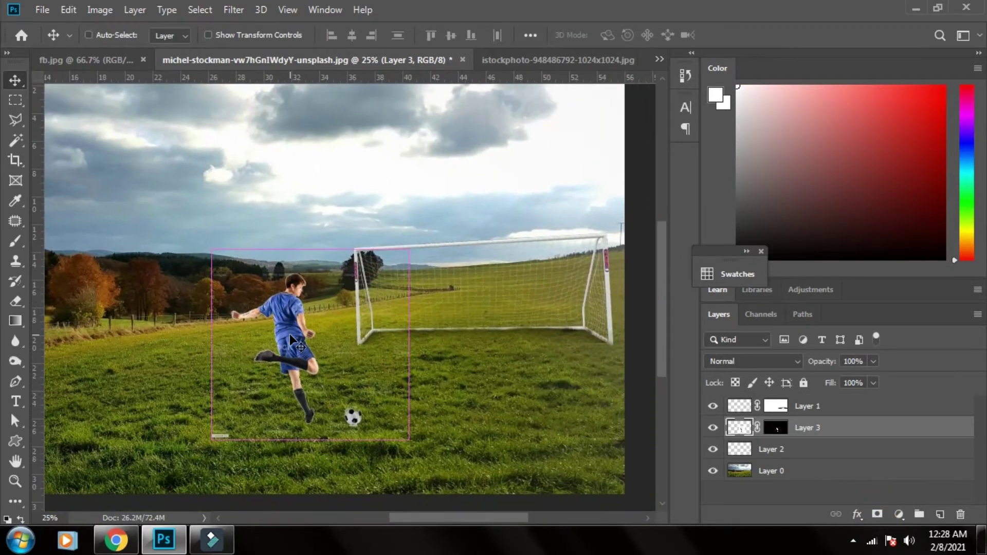
Step: Enlarge the player to about 153% and move Layer 3 above Layer 1
{"action": "key", "text": "ctrl+t"}
{"action": "left_click_drag", "start_coordinate": [408, 248], "coordinate": [513, 148]}
{"action": "left_click", "coordinate": [740, 35]}
{"action": "key", "text": "ctrl+bracketright"}
Step: Move the player left, erase the stock ball and stray watermark bits, and deselect
{"action": "left_click_drag", "start_coordinate": [363, 275], "coordinate": [253, 276]}
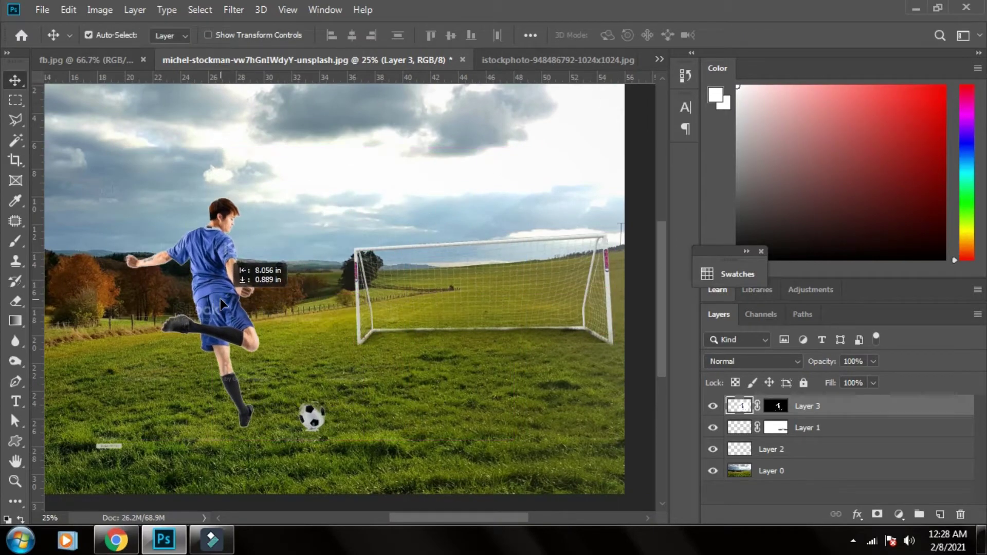
{"action": "key", "text": "e"}
{"action": "scroll", "coordinate": [272, 344], "scroll_direction": "left", "scroll_amount": 5}
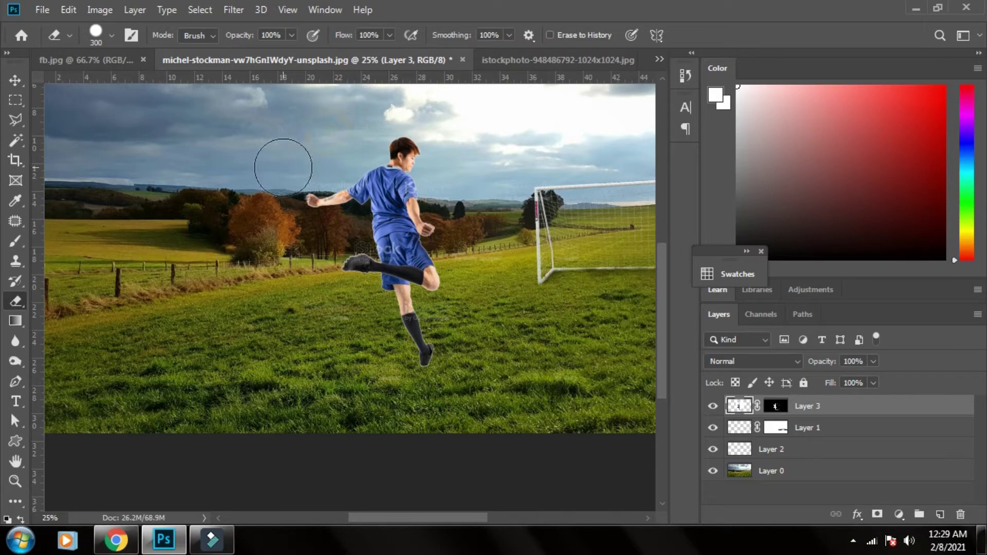
{"action": "scroll", "coordinate": [488, 309], "scroll_direction": "up", "scroll_amount": 3}
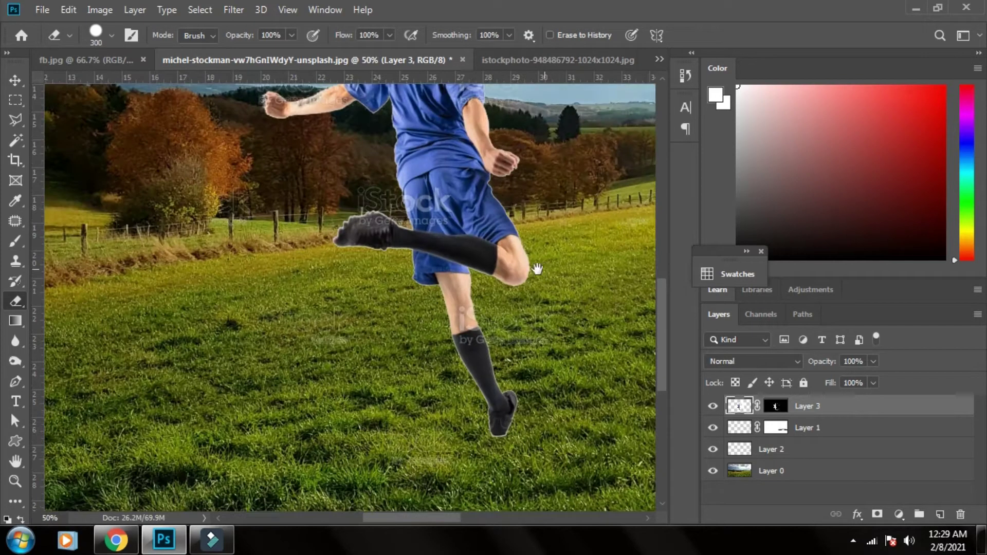
{"action": "scroll", "coordinate": [535, 269], "scroll_direction": "down", "scroll_amount": 1}
{"action": "scroll", "coordinate": [418, 344], "scroll_direction": "down", "scroll_amount": 1}
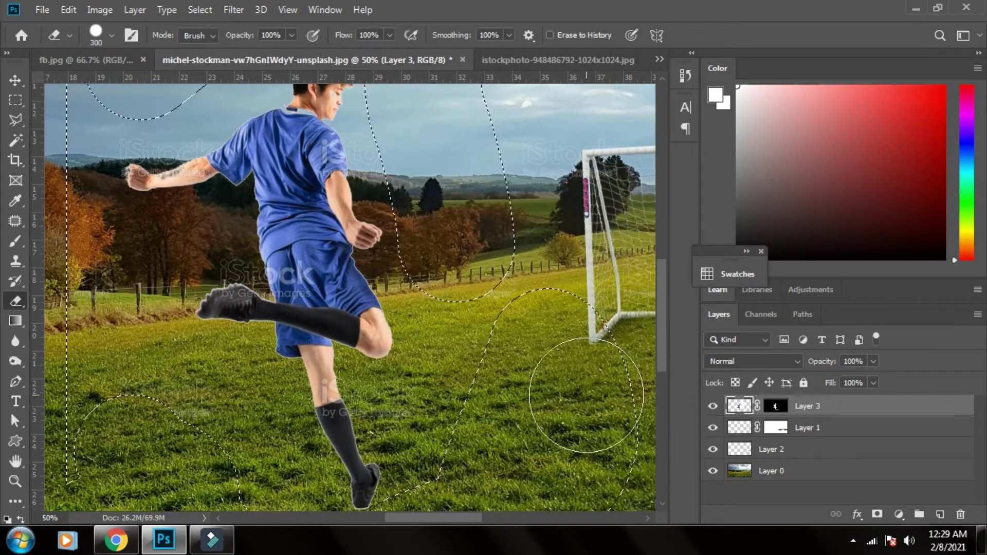
{"action": "scroll", "coordinate": [591, 395], "scroll_direction": "down", "scroll_amount": 1}
{"action": "scroll", "coordinate": [492, 380], "scroll_direction": "down", "scroll_amount": 1}
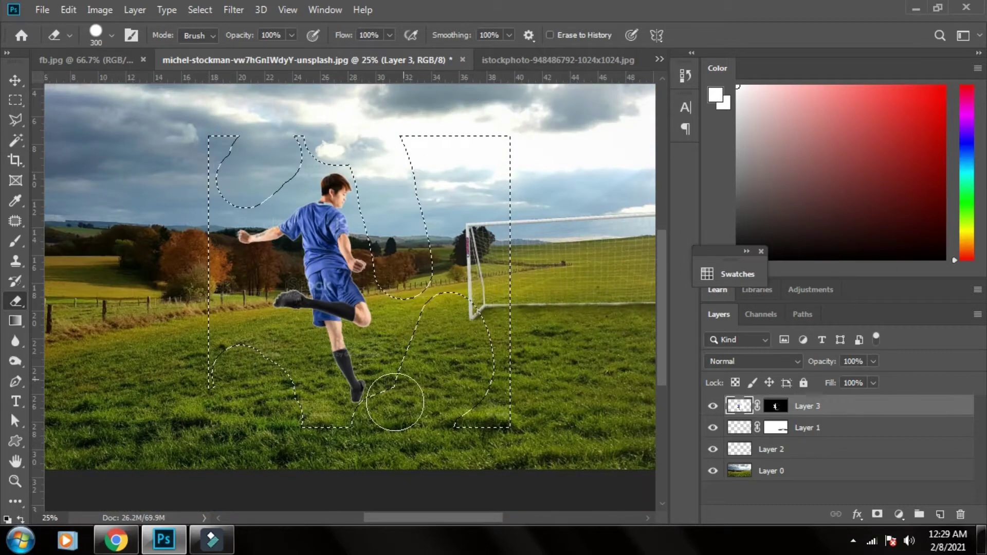
{"action": "key", "text": "ctrl+d"}
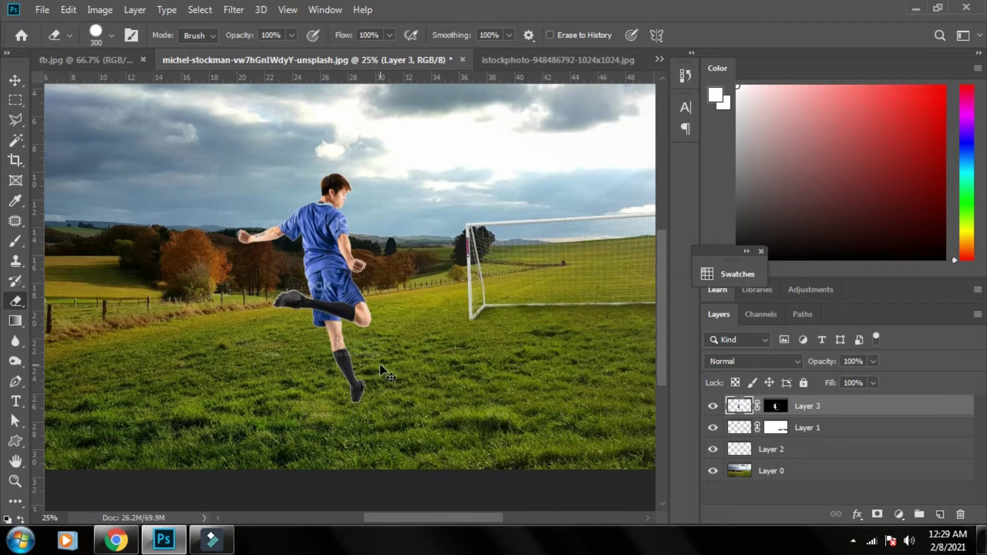
{"action": "key", "text": "ctrl+d"}
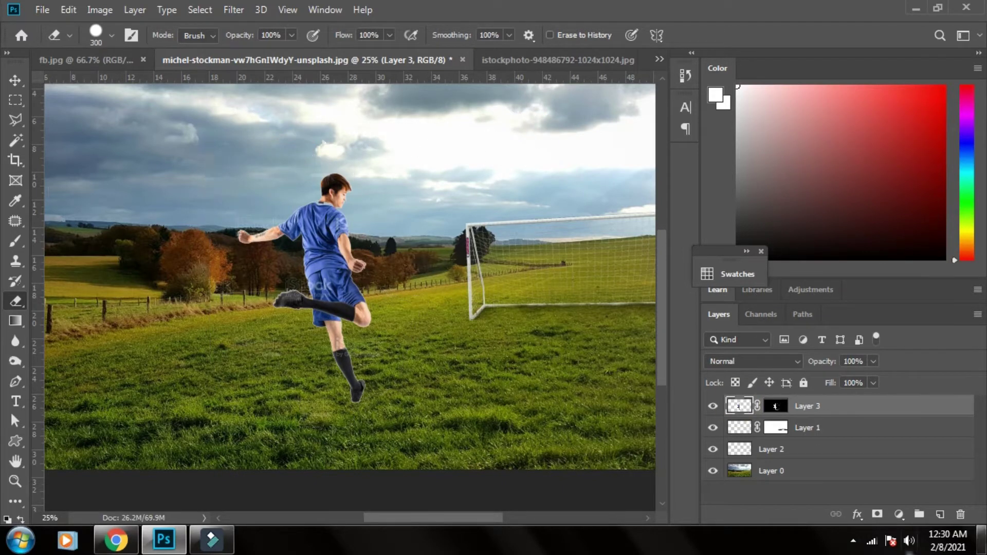
Step: Convert the player's Layer 3 to a smart object
{"action": "right_click", "coordinate": [822, 406]}
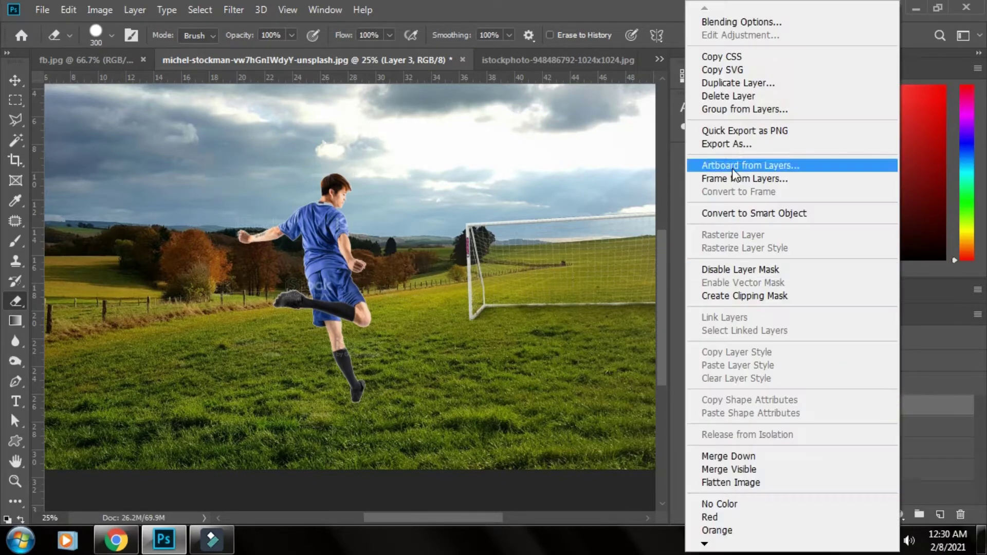
{"action": "left_click", "coordinate": [770, 225]}
{"action": "right_click", "coordinate": [748, 406]}
{"action": "left_click", "coordinate": [683, 273]}
Step: Load the player's outline as a selection and expand it
{"action": "left_click", "coordinate": [200, 10]}
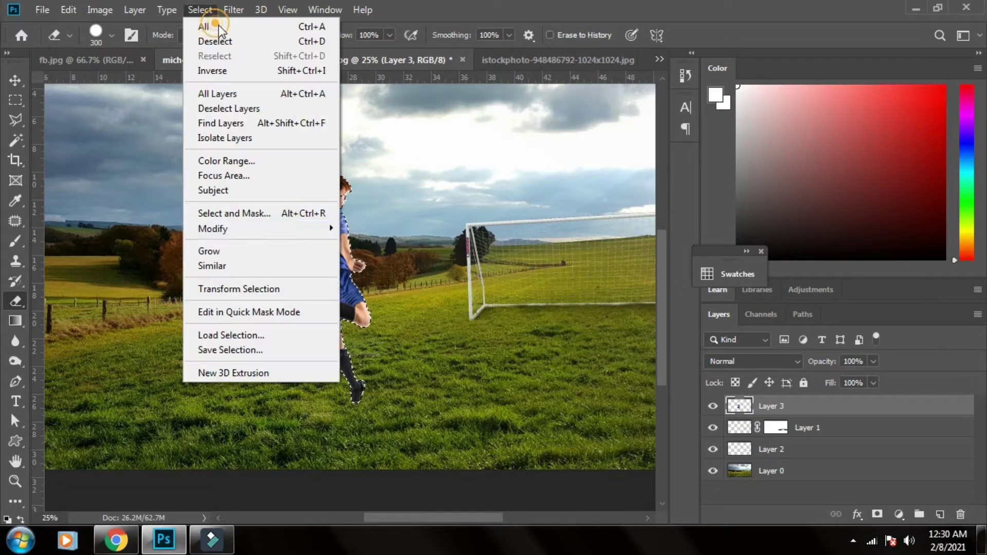
{"action": "left_click", "coordinate": [370, 255]}
{"action": "key", "text": "Return"}
{"action": "left_click", "coordinate": [200, 10]}
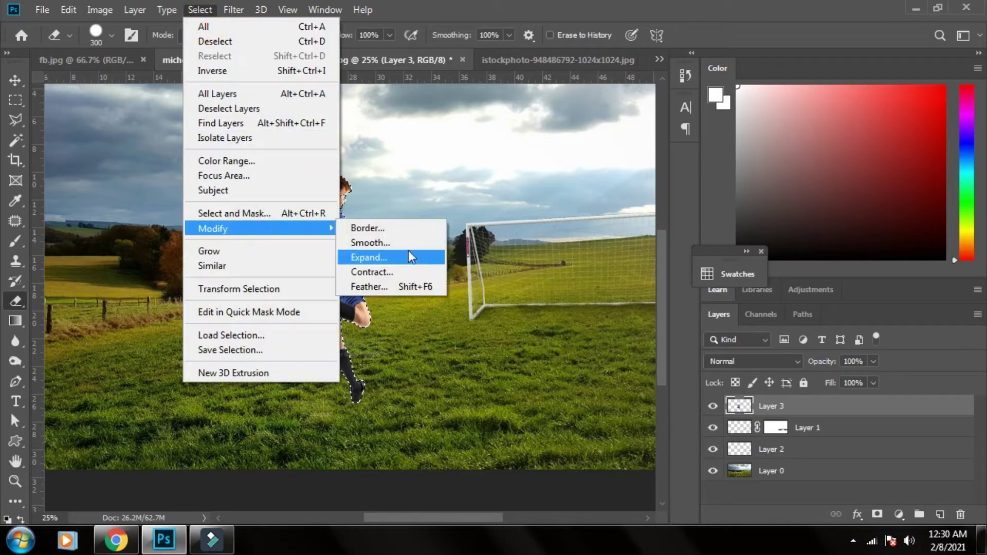
{"action": "left_click", "coordinate": [408, 251]}
{"action": "key", "text": "Return"}
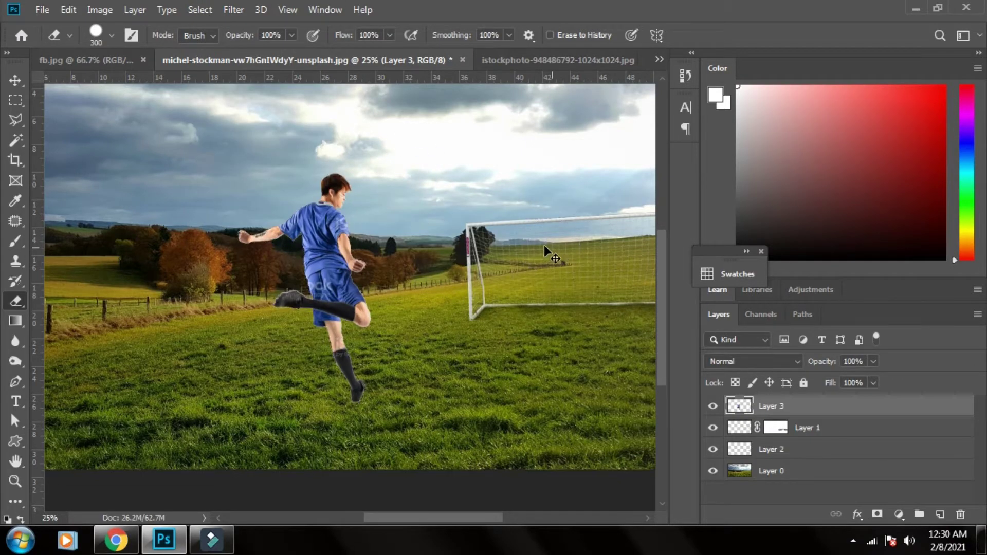
Step: Contract the player's selection by 1 pixel
{"action": "key", "text": "ctrl+1"}
{"action": "left_click", "coordinate": [200, 10]}
{"action": "left_click", "coordinate": [370, 269]}
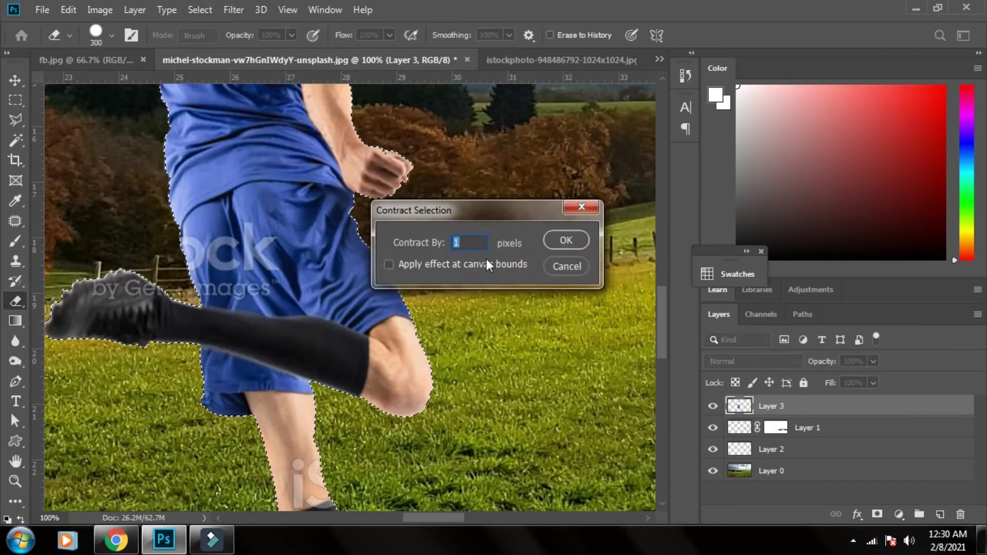
{"action": "key", "text": "Return"}
{"action": "left_click", "coordinate": [200, 10]}
{"action": "key", "text": "Escape"}
{"action": "left_click", "coordinate": [200, 10]}
{"action": "left_click", "coordinate": [279, 230]}
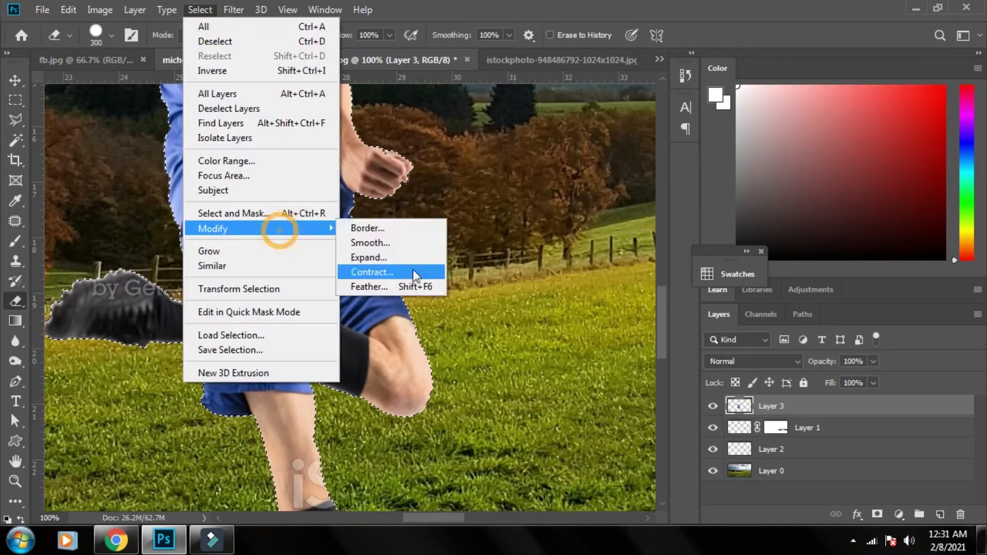
{"action": "left_click", "coordinate": [413, 272]}
{"action": "left_click", "coordinate": [566, 240]}
Step: Close the Select > Modify menus without further changes and clear the selection
{"action": "left_click", "coordinate": [200, 9]}
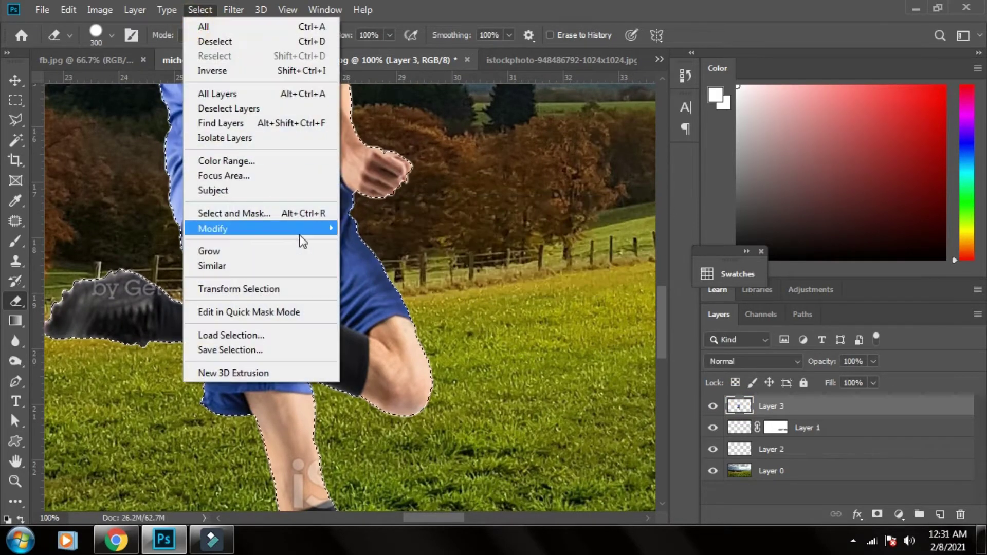
{"action": "left_click", "coordinate": [413, 272]}
{"action": "left_click", "coordinate": [566, 240]}
{"action": "left_click", "coordinate": [200, 9]}
{"action": "mouse_move", "coordinate": [213, 228]}
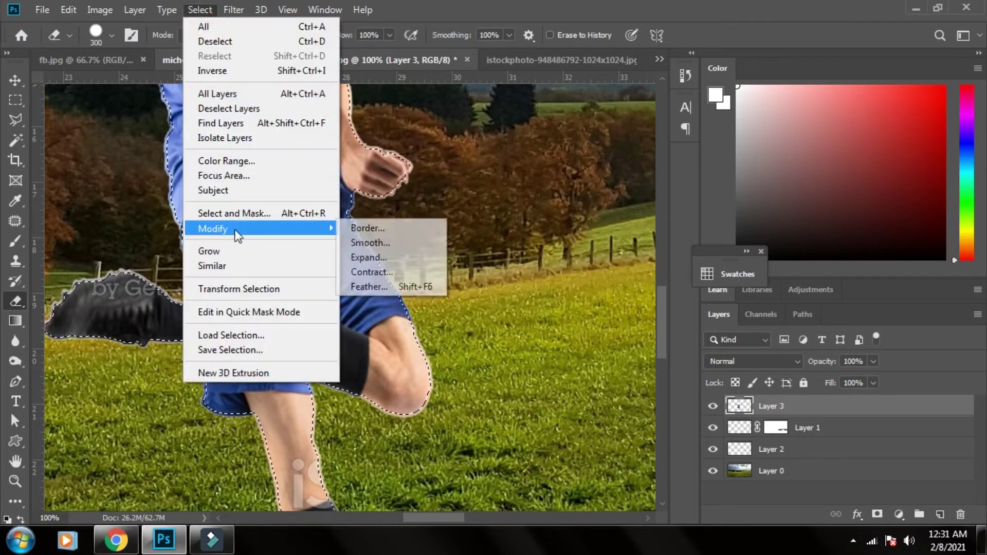
{"action": "left_click", "coordinate": [200, 9]}
{"action": "key", "text": "Escape"}
{"action": "key", "text": "ctrl+d"}
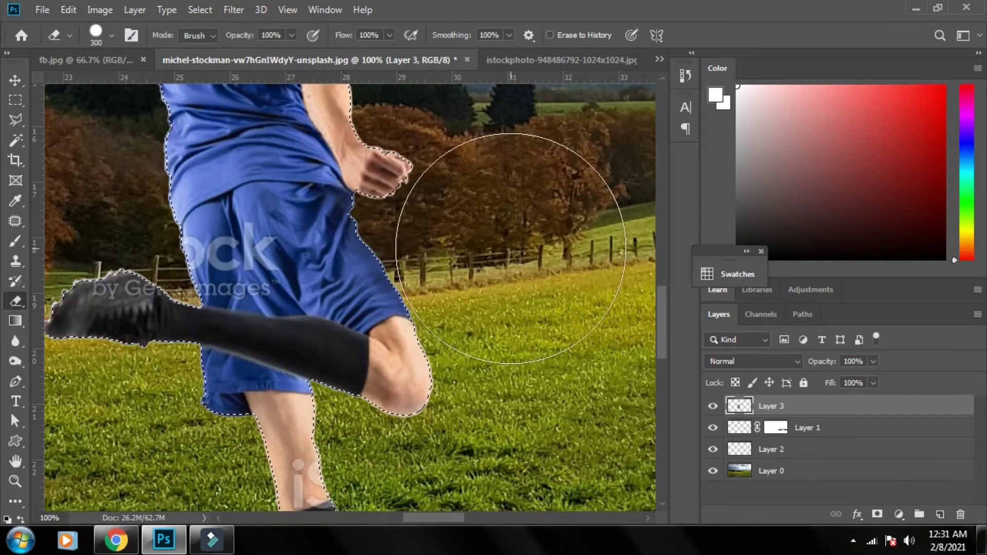
{"action": "scroll", "coordinate": [397, 310], "scroll_direction": "down", "scroll_amount": 3}
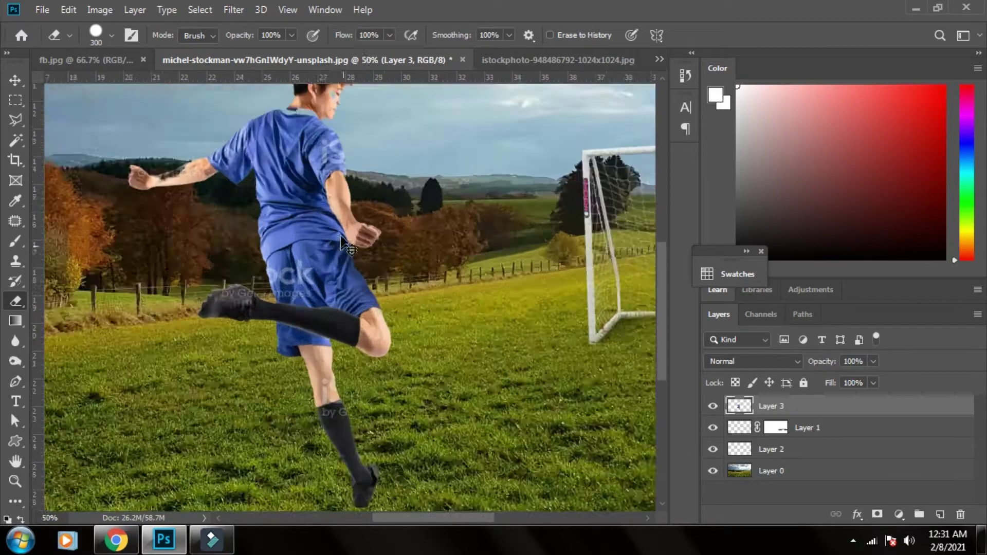
{"action": "scroll", "coordinate": [360, 291], "scroll_direction": "up", "scroll_amount": 3}
{"action": "scroll", "coordinate": [455, 368], "scroll_direction": "up", "scroll_amount": 2}
{"action": "scroll", "coordinate": [456, 368], "scroll_direction": "up", "scroll_amount": 1}
{"action": "key", "text": "b"}
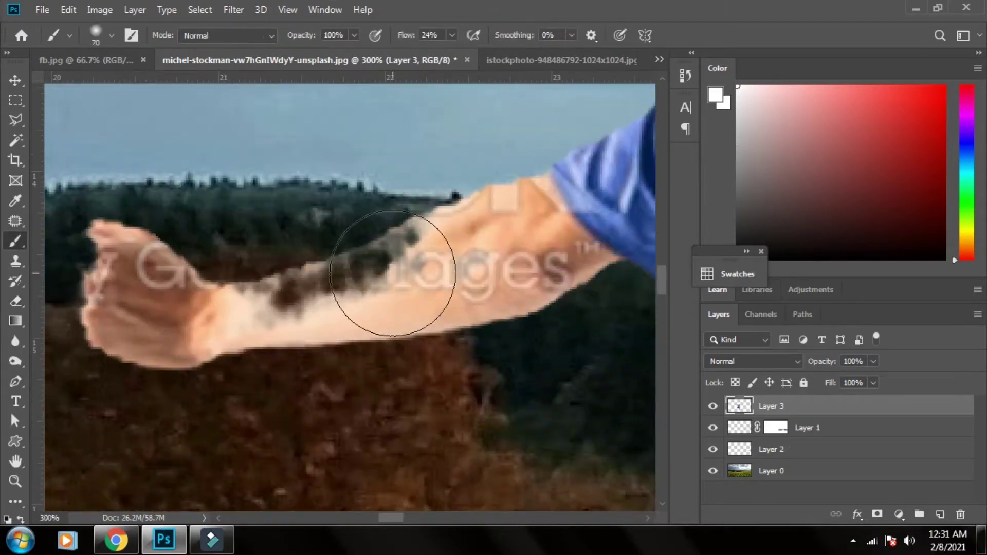
{"action": "left_click", "coordinate": [413, 271], "text": "alt"}
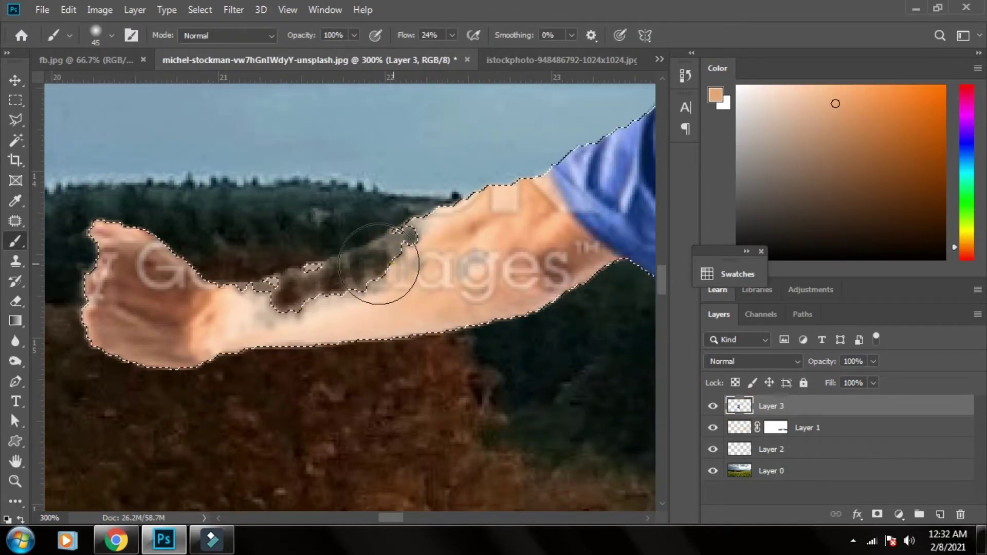
{"action": "mouse_move", "coordinate": [379, 263]}
{"action": "left_mouse_down"}
{"action": "mouse_move", "coordinate": [480, 213]}
{"action": "mouse_move", "coordinate": [419, 286]}
{"action": "mouse_move", "coordinate": [552, 283]}
{"action": "left_mouse_up"}
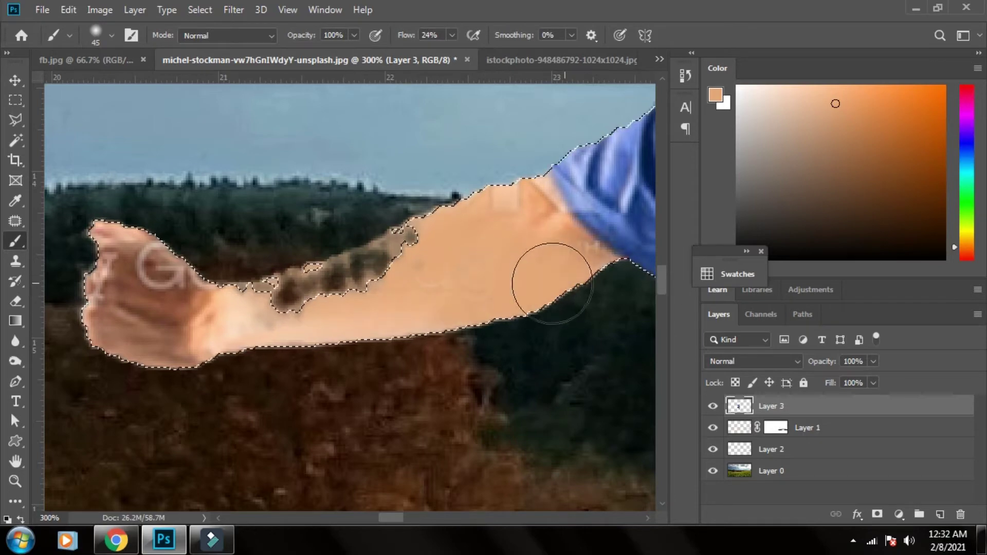
{"action": "key", "text": "ctrl+z"}
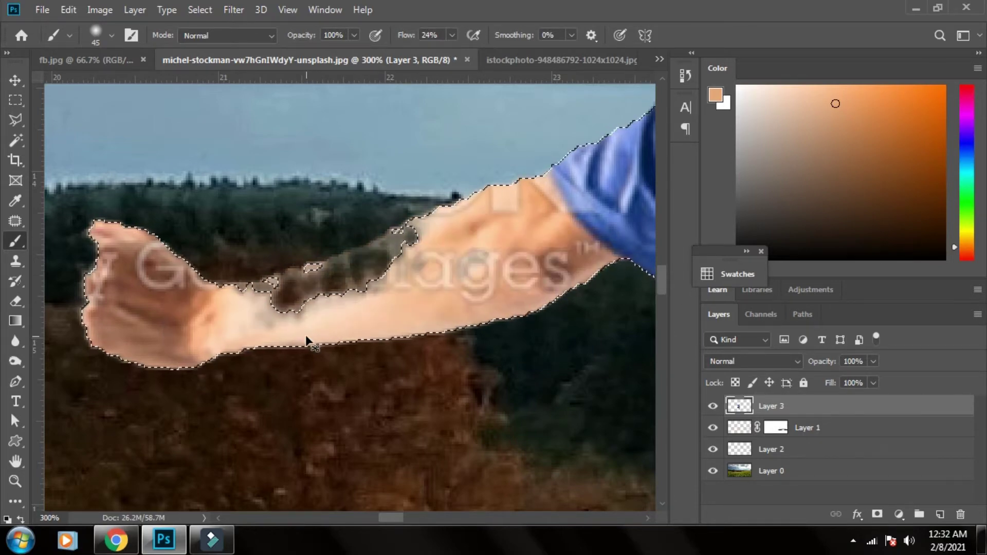
{"action": "scroll", "coordinate": [307, 342], "scroll_direction": "up", "scroll_amount": 1}
{"action": "left_click_drag", "start_coordinate": [392, 293], "coordinate": [463, 304]}
Step: With a small Clone Stamp brush, paint clean skin over the forearm's dark patches and the fist's and forearm's watermark letters
{"action": "key", "text": "s"}
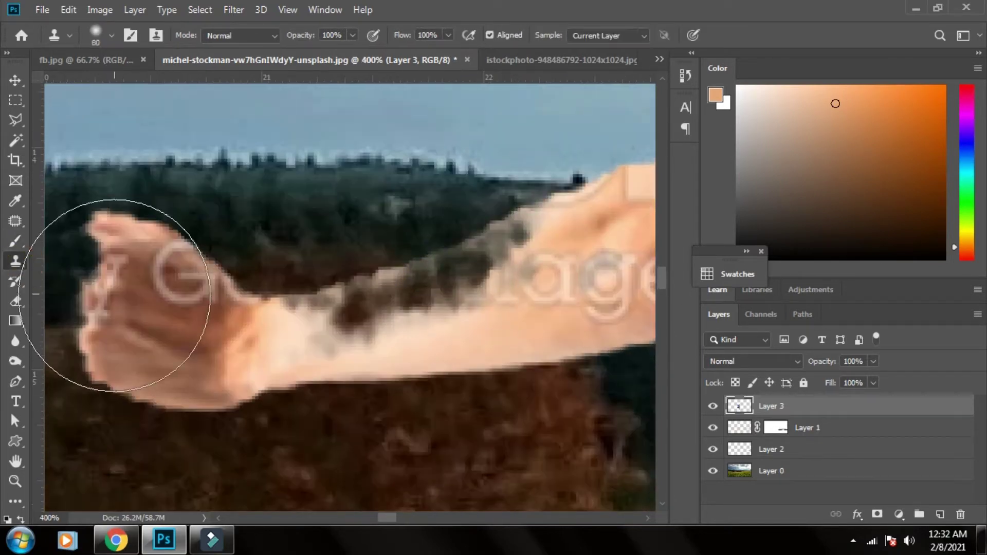
{"action": "key", "text": "bracketleft"}
{"action": "key", "text": "bracketleft"}
{"action": "key", "text": "bracketleft"}
{"action": "mouse_move", "coordinate": [593, 234]}
{"action": "left_mouse_down"}
{"action": "mouse_move", "coordinate": [462, 288]}
{"action": "mouse_move", "coordinate": [330, 308]}
{"action": "mouse_move", "coordinate": [529, 257]}
{"action": "mouse_move", "coordinate": [339, 325]}
{"action": "mouse_move", "coordinate": [299, 307]}
{"action": "left_mouse_up"}
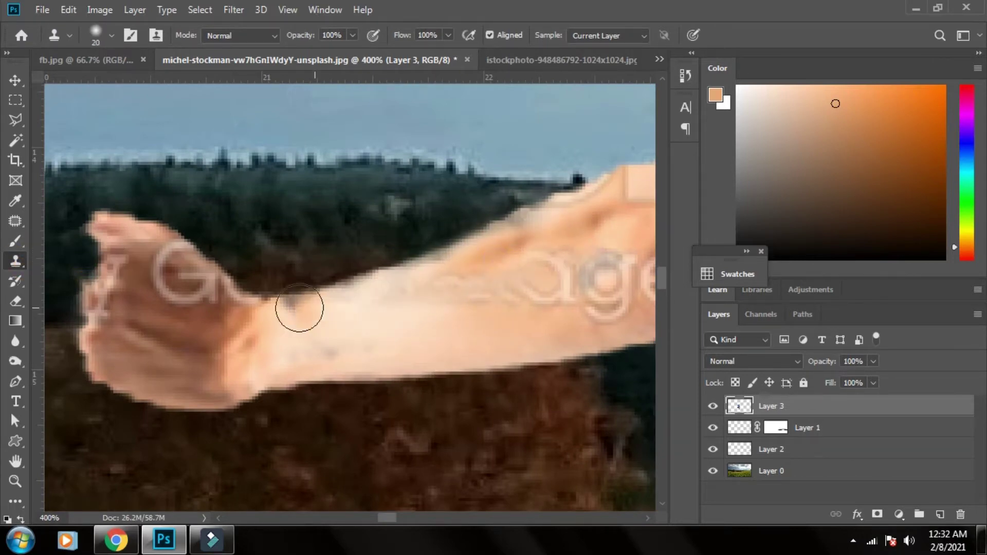
{"action": "mouse_move", "coordinate": [156, 272]}
{"action": "left_mouse_down"}
{"action": "mouse_move", "coordinate": [195, 285]}
{"action": "mouse_move", "coordinate": [101, 311]}
{"action": "left_mouse_up"}
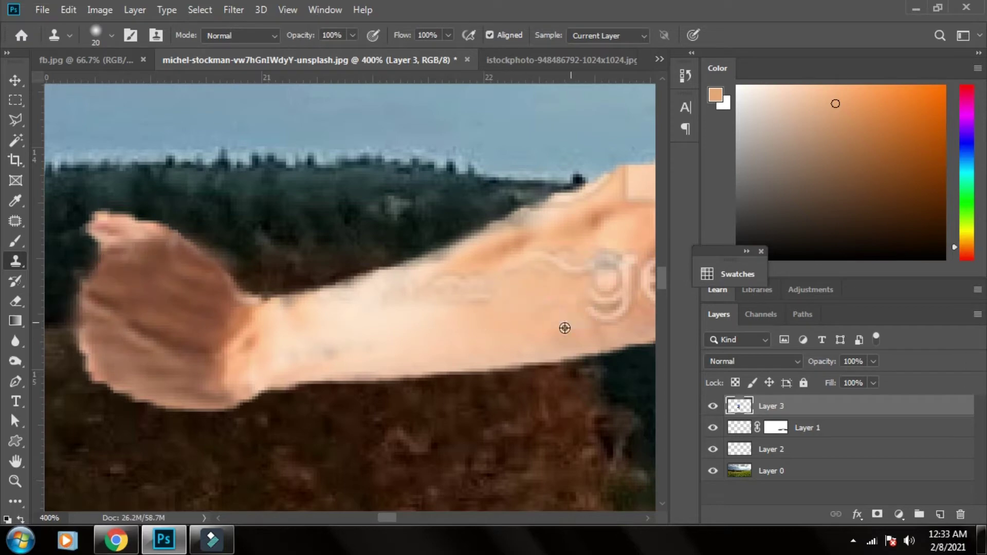
{"action": "scroll", "coordinate": [463, 288], "scroll_direction": "right", "scroll_amount": 5}
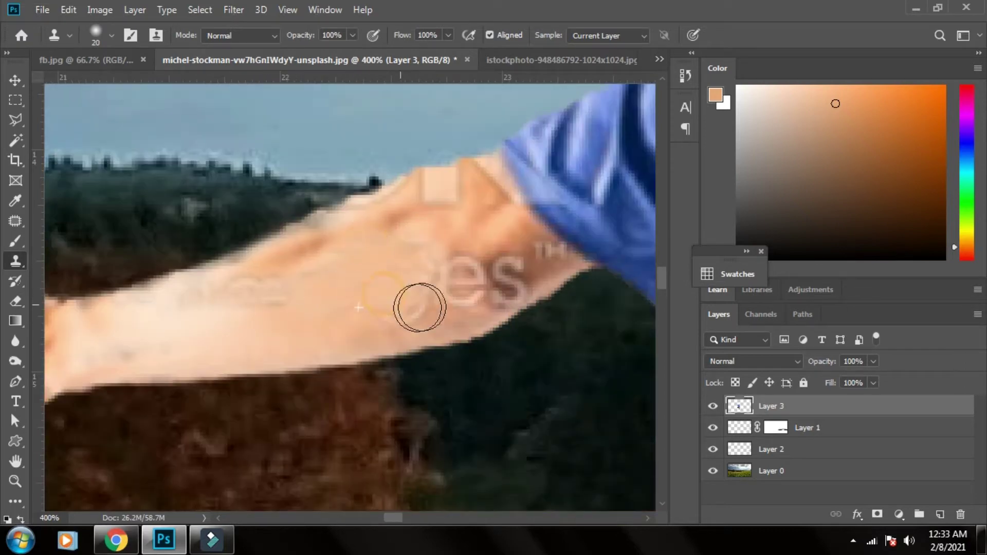
{"action": "mouse_move", "coordinate": [419, 307]}
{"action": "left_mouse_down"}
{"action": "mouse_move", "coordinate": [514, 275]}
{"action": "mouse_move", "coordinate": [423, 190]}
{"action": "mouse_move", "coordinate": [306, 237]}
{"action": "left_mouse_up"}
{"action": "scroll", "coordinate": [447, 205], "scroll_direction": "down", "scroll_amount": 2}
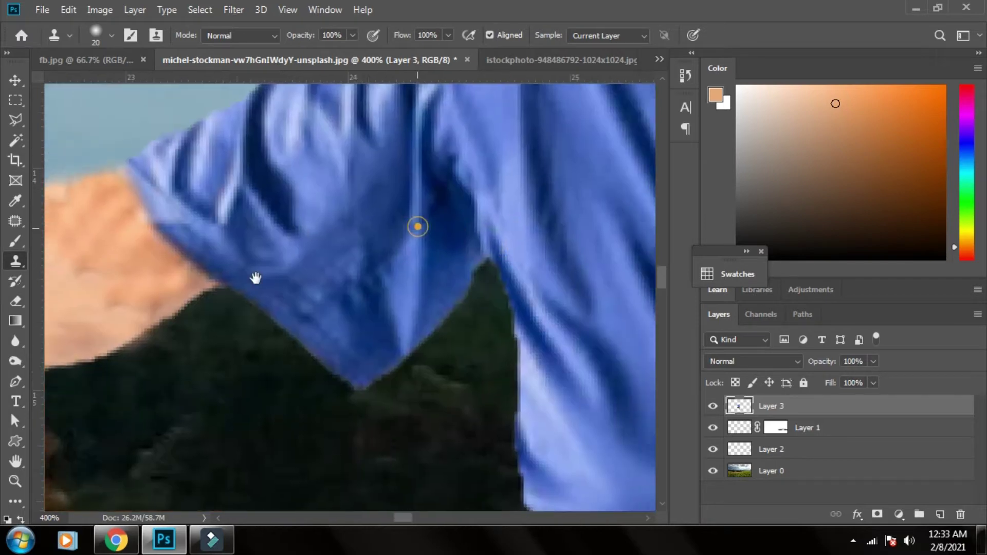
{"action": "scroll", "coordinate": [480, 315], "scroll_direction": "down", "scroll_amount": 2}
{"action": "scroll", "coordinate": [503, 315], "scroll_direction": "up", "scroll_amount": 3}
{"action": "scroll", "coordinate": [510, 325], "scroll_direction": "right", "scroll_amount": 5}
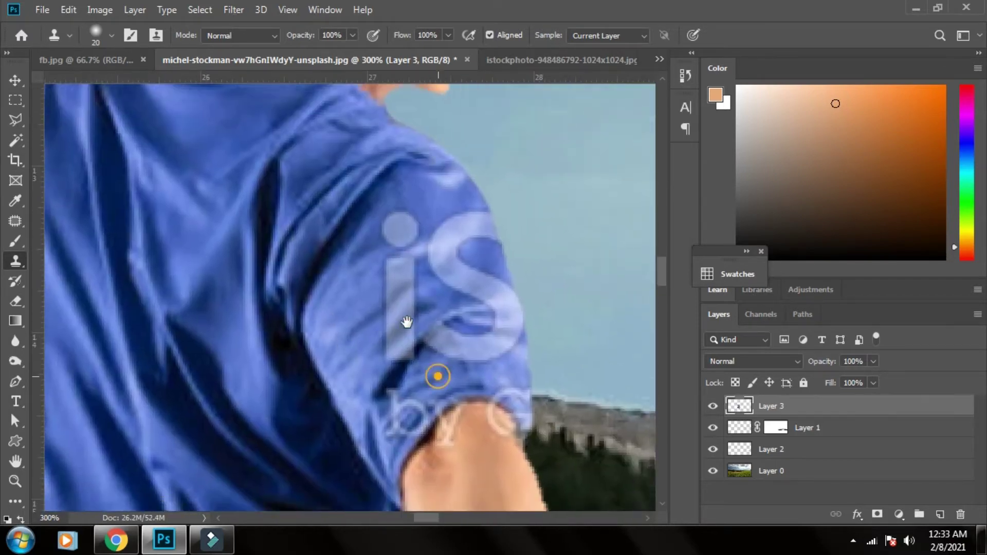
{"action": "scroll", "coordinate": [436, 374], "scroll_direction": "down", "scroll_amount": 1}
Step: Select the 'iS' sleeve watermark by colour and Content-Aware fill the 'i' stem with fabric
{"action": "key", "text": "w"}
{"action": "left_click", "coordinate": [429, 226]}
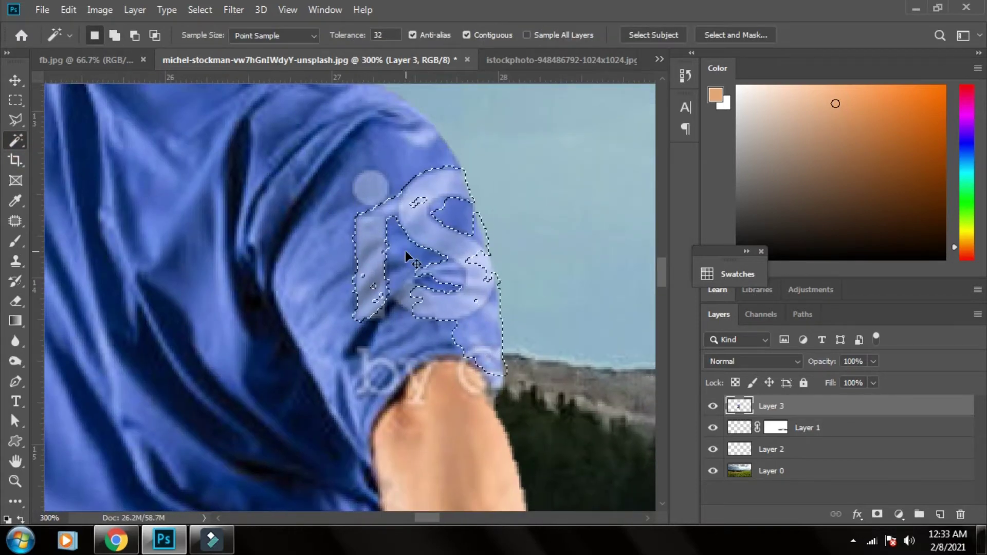
{"action": "key", "text": "shift+w"}
{"action": "key", "text": "ctrl+z"}
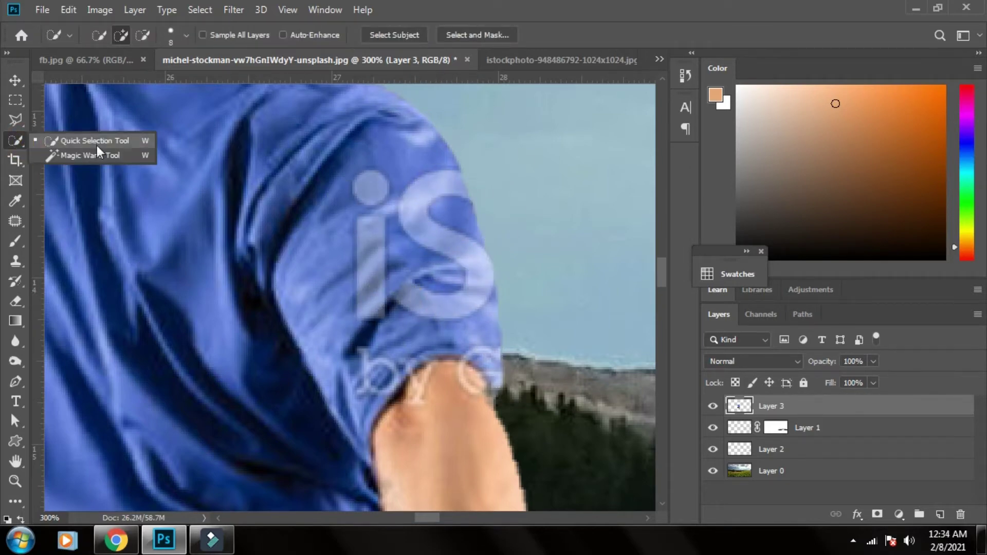
{"action": "left_click", "coordinate": [97, 154]}
{"action": "key", "text": "shift+BackSpace"}
{"action": "left_click", "coordinate": [388, 360]}
{"action": "key", "text": "ctrl+d"}
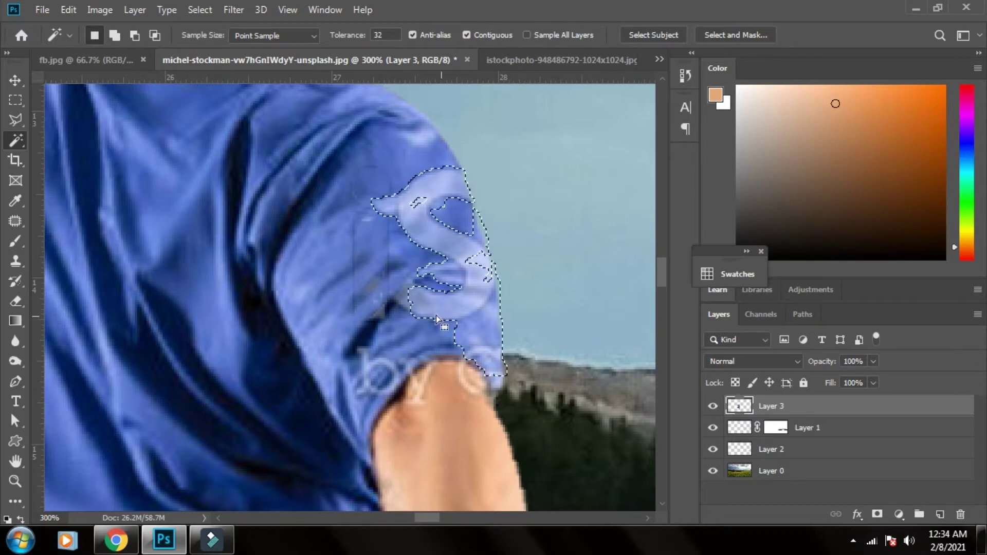
Step: Content-Aware fill the remaining watermark and the light patches at the sleeve edge
{"action": "key", "text": "shift+w"}
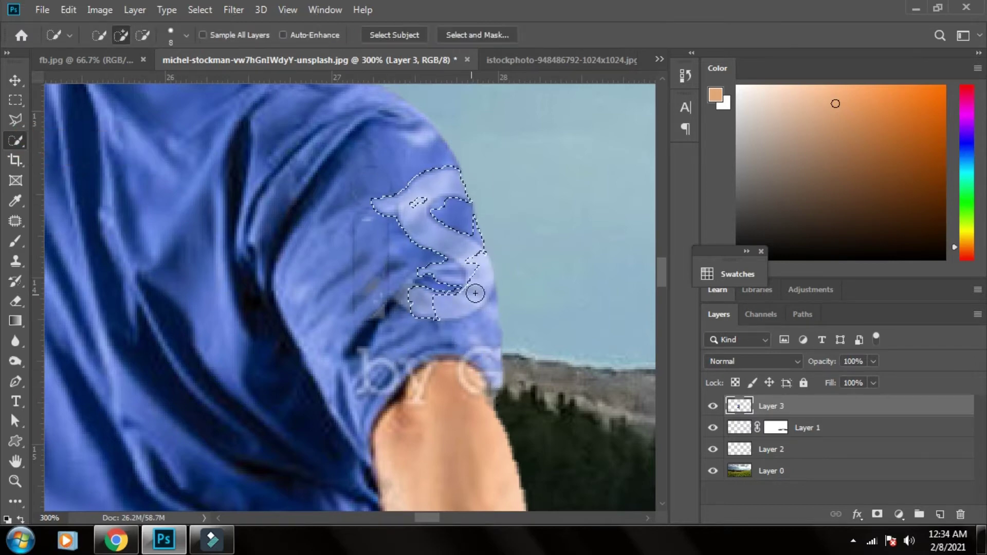
{"action": "key", "text": "shift+BackSpace"}
{"action": "key", "text": "Return"}
{"action": "key", "text": "ctrl+d"}
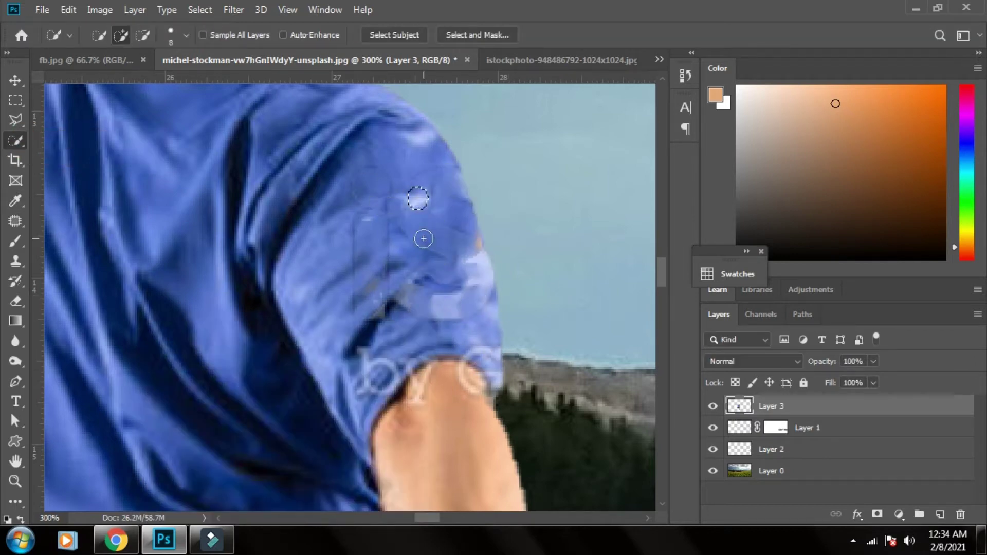
{"action": "left_click_drag", "start_coordinate": [470, 265], "coordinate": [487, 294]}
{"action": "key", "text": "shift+BackSpace"}
{"action": "key", "text": "Return"}
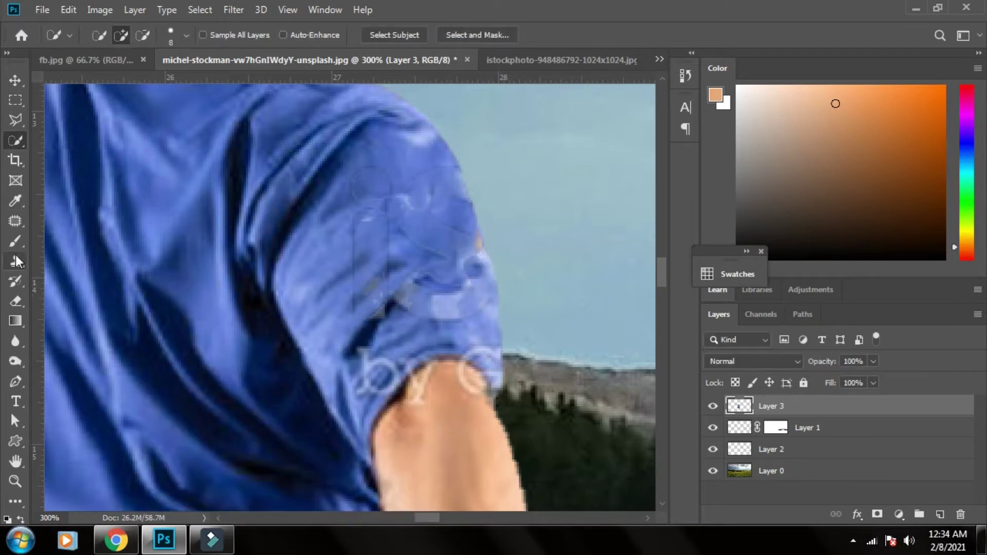
{"action": "left_click", "coordinate": [16, 261]}
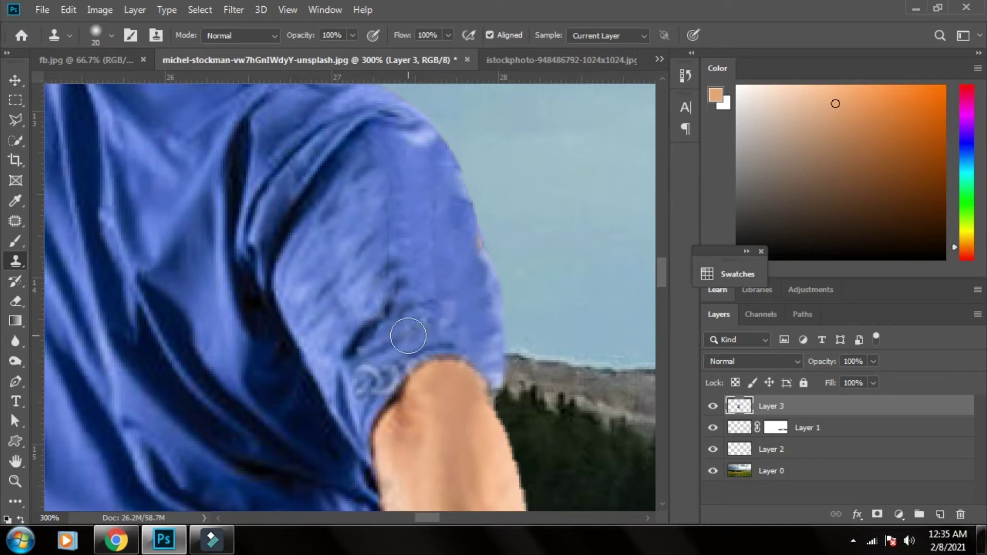
Step: Try a Content-Aware fill on the selection, then undo it and deselect
{"action": "left_click_drag", "start_coordinate": [363, 350], "coordinate": [220, 264]}
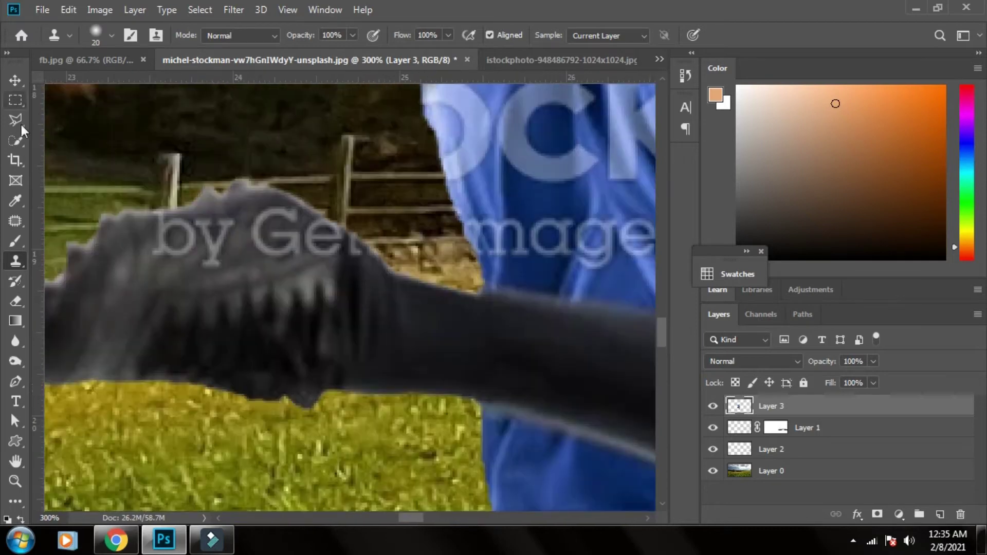
{"action": "key", "text": "w"}
{"action": "key", "text": "shift+F5"}
{"action": "key", "text": "Return"}
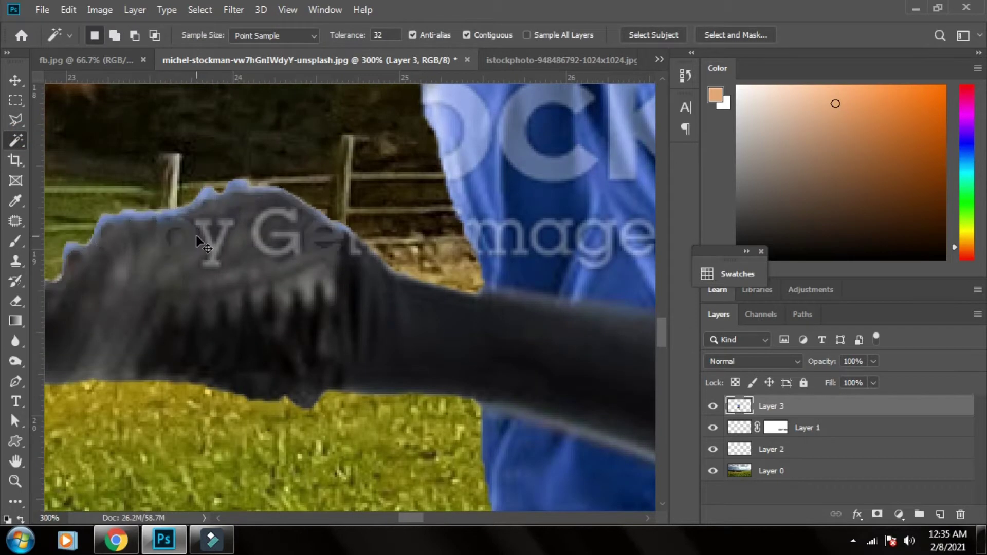
{"action": "key", "text": "ctrl+z"}
{"action": "key", "text": "ctrl+d"}
{"action": "scroll", "coordinate": [237, 223], "scroll_direction": "up", "scroll_amount": 1}
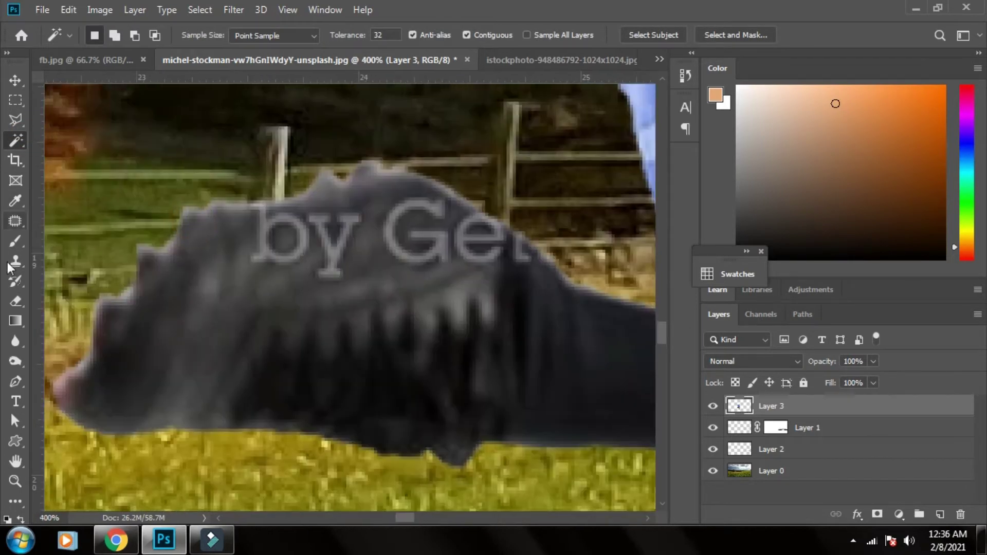
Step: Clone from a source on the wing to cover the 'G' and 'ges' watermark letters
{"action": "left_click", "coordinate": [16, 261]}
{"action": "left_click", "coordinate": [282, 273], "text": "alt"}
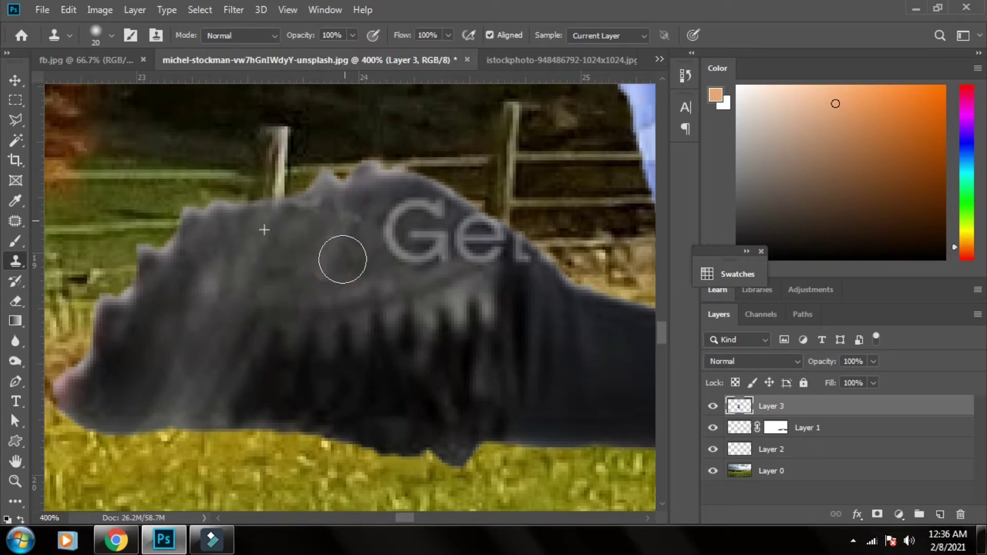
{"action": "left_click_drag", "start_coordinate": [342, 259], "coordinate": [393, 271]}
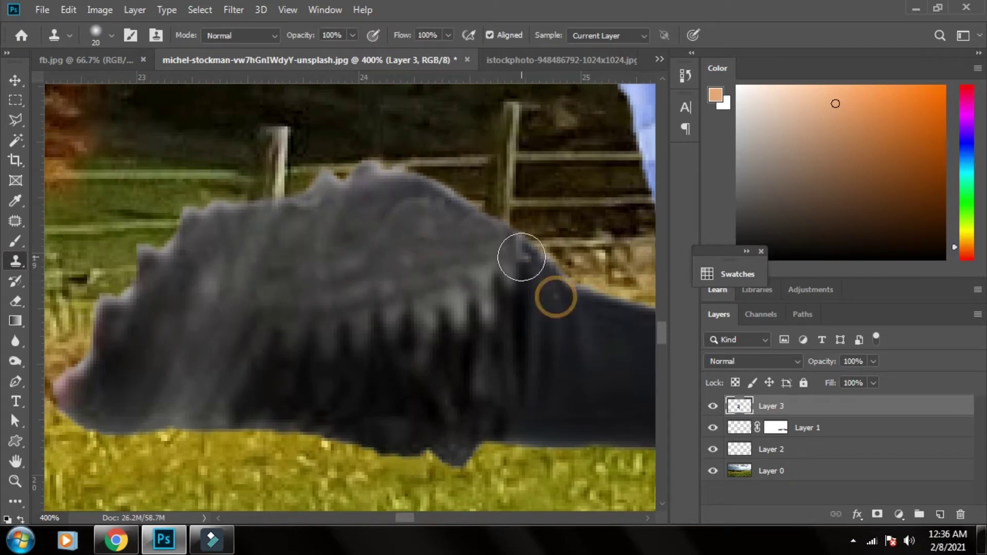
{"action": "scroll", "coordinate": [422, 206], "scroll_direction": "right", "scroll_amount": 5}
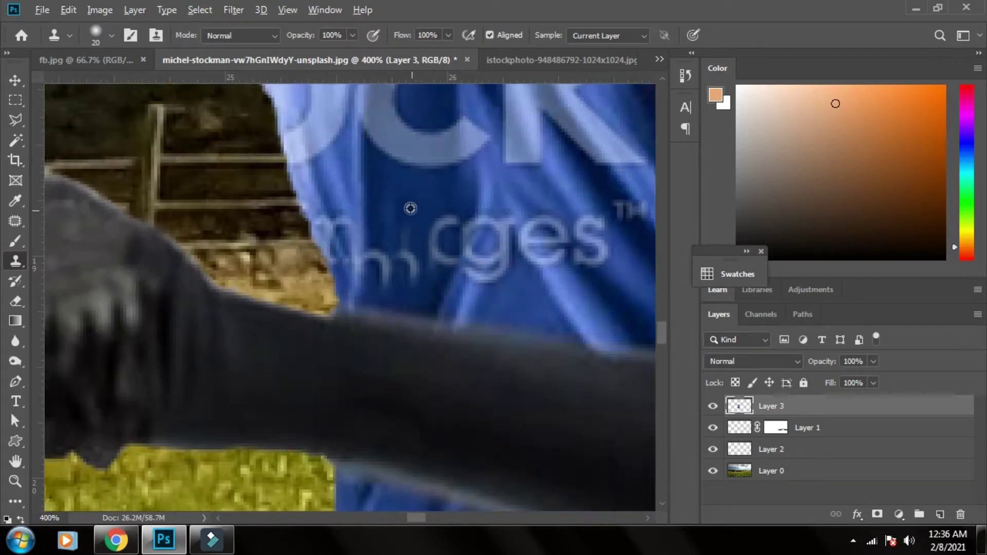
{"action": "left_click_drag", "start_coordinate": [330, 251], "coordinate": [396, 267]}
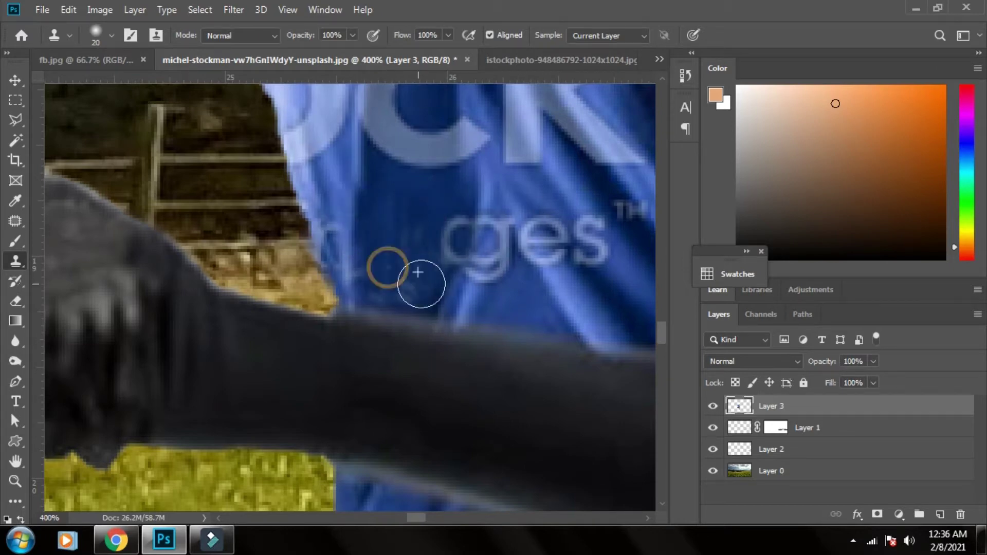
{"action": "left_click_drag", "start_coordinate": [449, 238], "coordinate": [513, 236]}
{"action": "scroll", "coordinate": [508, 288], "scroll_direction": "up", "scroll_amount": 4}
{"action": "scroll", "coordinate": [509, 288], "scroll_direction": "right", "scroll_amount": 5}
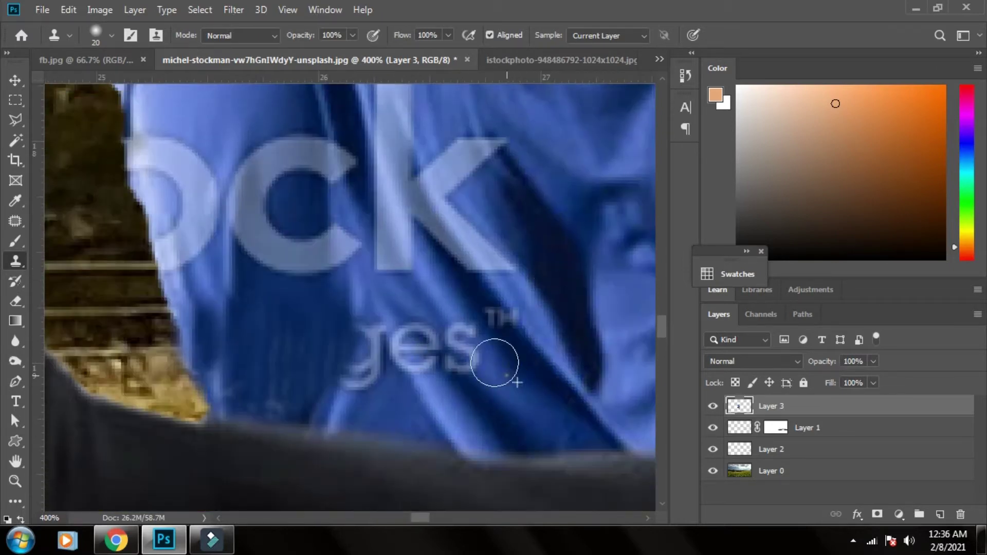
{"action": "mouse_move", "coordinate": [496, 360]}
{"action": "left_mouse_down"}
{"action": "mouse_move", "coordinate": [452, 386]}
{"action": "mouse_move", "coordinate": [364, 354]}
{"action": "left_mouse_up"}
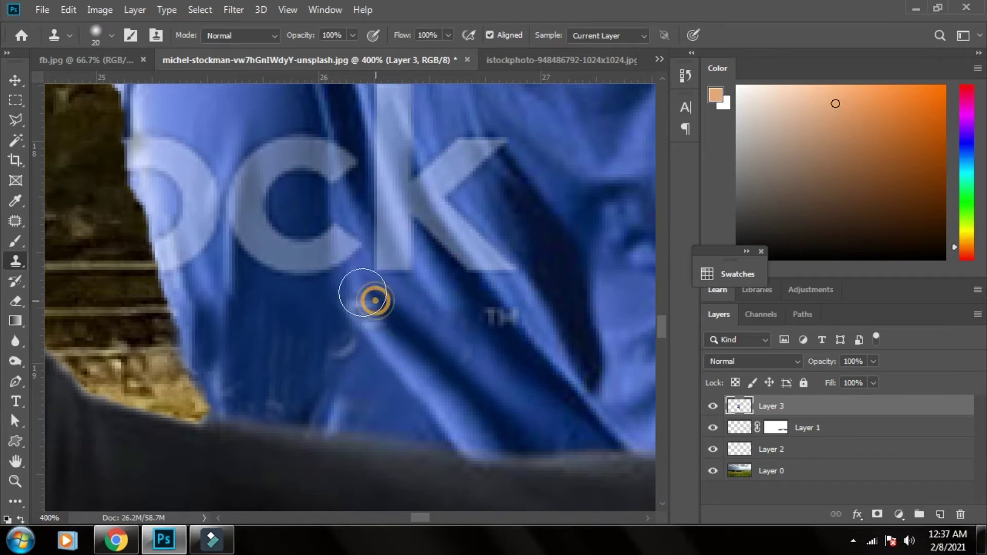
Step: Sample shirt fabric and clone it over the 'OC' logo arcs and the dark fold
{"action": "scroll", "coordinate": [484, 155], "scroll_direction": "up", "scroll_amount": 4}
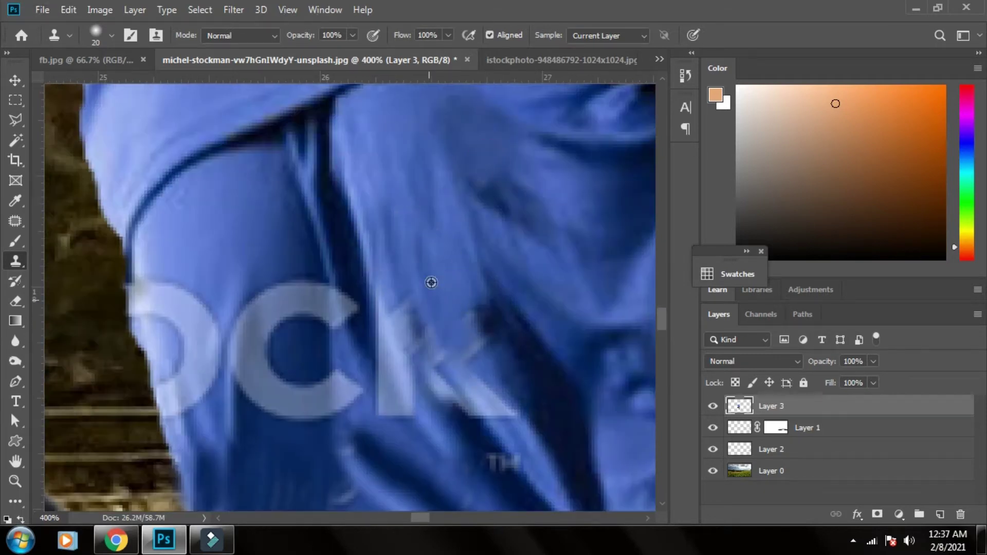
{"action": "left_click", "coordinate": [431, 282], "text": "alt"}
{"action": "left_click_drag", "start_coordinate": [397, 271], "coordinate": [385, 346]}
{"action": "scroll", "coordinate": [390, 308], "scroll_direction": "down", "scroll_amount": 4}
{"action": "scroll", "coordinate": [391, 309], "scroll_direction": "right", "scroll_amount": 2}
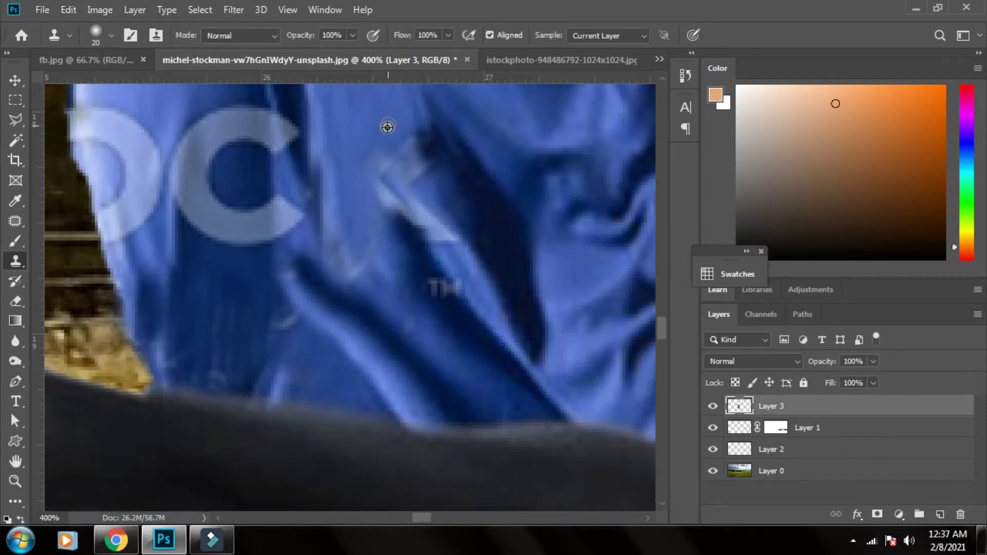
{"action": "mouse_move", "coordinate": [402, 241]}
{"action": "left_mouse_down"}
{"action": "mouse_move", "coordinate": [383, 218]}
{"action": "mouse_move", "coordinate": [399, 146]}
{"action": "left_mouse_up"}
{"action": "scroll", "coordinate": [370, 165], "scroll_direction": "up", "scroll_amount": 2}
{"action": "scroll", "coordinate": [370, 164], "scroll_direction": "left", "scroll_amount": 6}
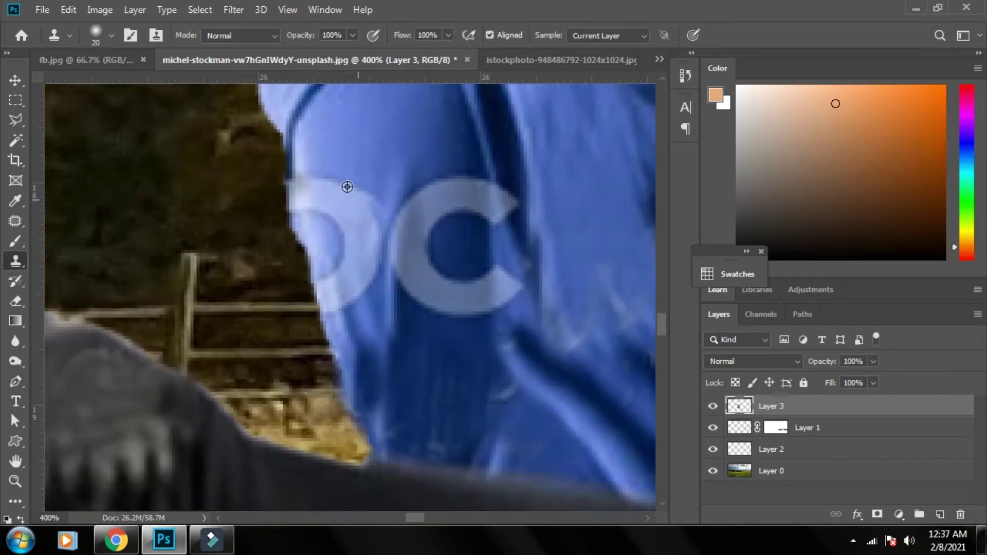
{"action": "mouse_move", "coordinate": [349, 253]}
{"action": "left_mouse_down"}
{"action": "mouse_move", "coordinate": [352, 304]}
{"action": "mouse_move", "coordinate": [351, 169]}
{"action": "left_mouse_up"}
{"action": "mouse_move", "coordinate": [419, 169]}
{"action": "left_mouse_down"}
{"action": "mouse_move", "coordinate": [411, 267]}
{"action": "mouse_move", "coordinate": [441, 198]}
{"action": "mouse_move", "coordinate": [479, 272]}
{"action": "left_mouse_up"}
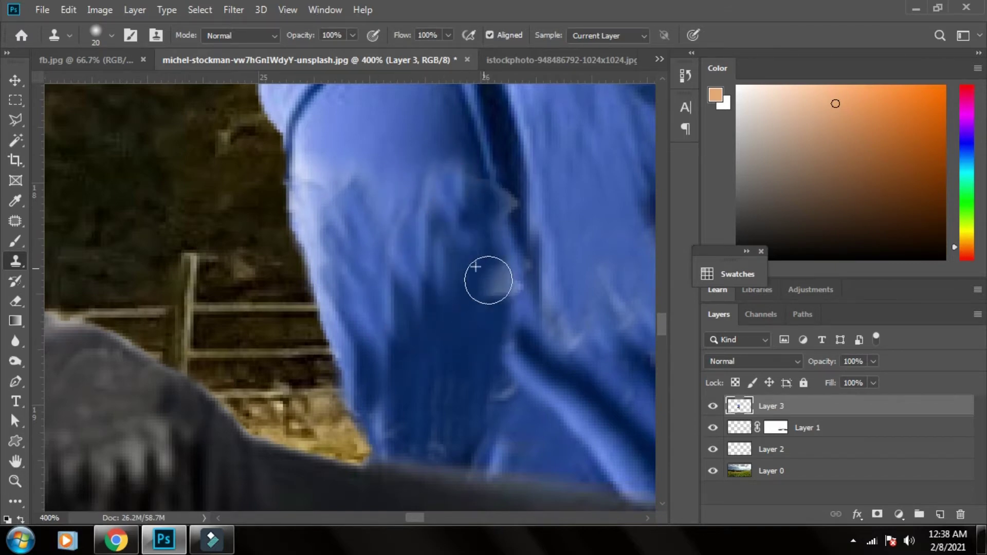
{"action": "mouse_move", "coordinate": [556, 338]}
{"action": "left_mouse_down"}
{"action": "mouse_move", "coordinate": [621, 333]}
{"action": "mouse_move", "coordinate": [452, 325]}
{"action": "left_mouse_up"}
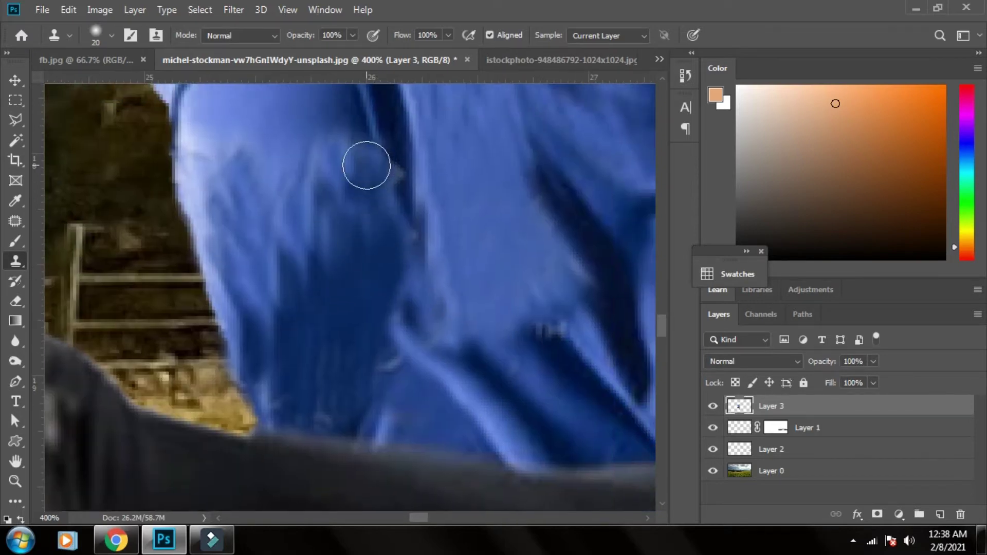
{"action": "key", "text": "ctrl+0"}
Step: Enlarge the boy and move him into place on the grass
{"action": "key", "text": "v"}
{"action": "left_click_drag", "start_coordinate": [329, 309], "coordinate": [292, 307]}
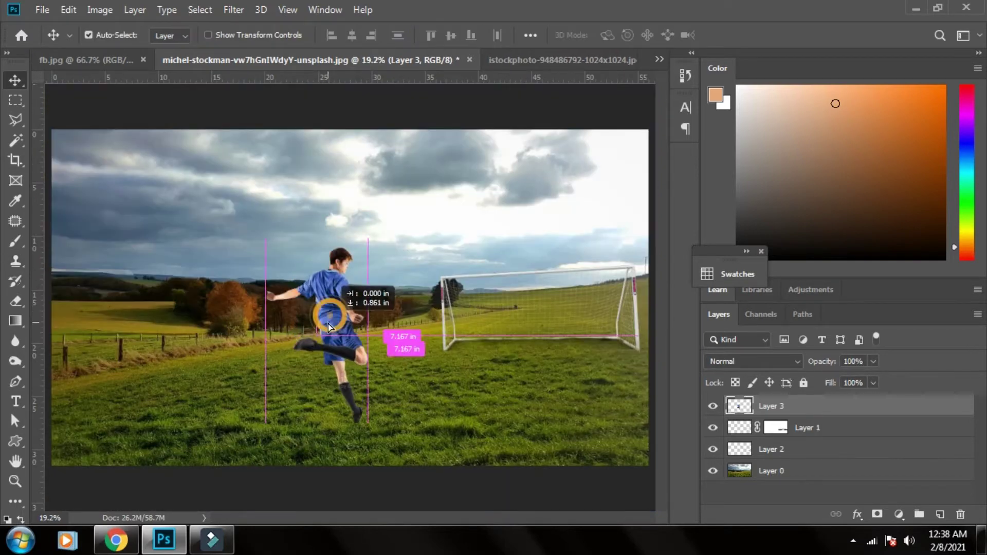
{"action": "key", "text": "ctrl+t"}
{"action": "left_click_drag", "start_coordinate": [298, 247], "coordinate": [298, 198]}
{"action": "key", "text": "Return"}
{"action": "left_click_drag", "start_coordinate": [350, 273], "coordinate": [368, 313]}
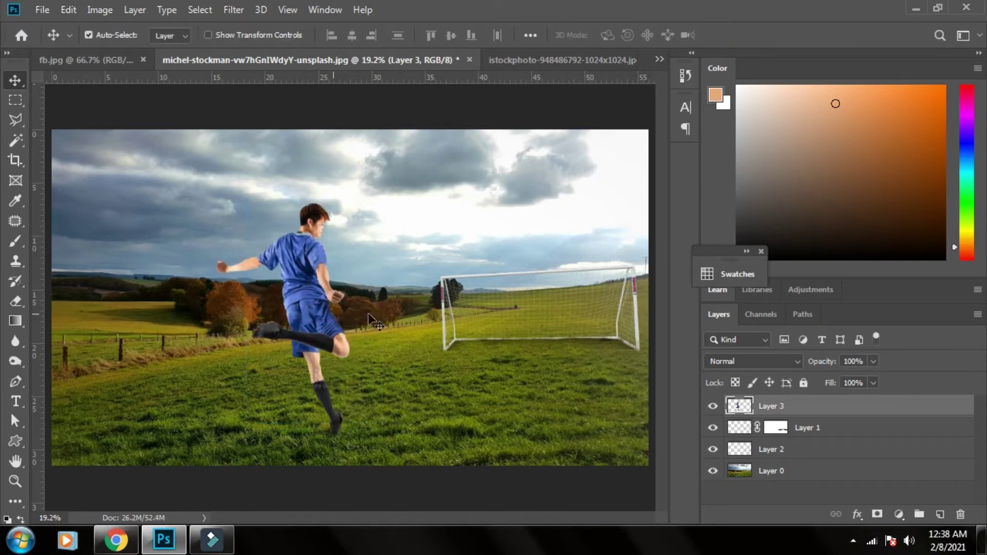
Step: Apply Brightness/Contrast to the boy with brightness -44 and slightly reduced contrast
{"action": "left_click", "coordinate": [68, 10]}
{"action": "left_click", "coordinate": [278, 46]}
{"action": "left_click_drag", "start_coordinate": [549, 227], "coordinate": [526, 227]}
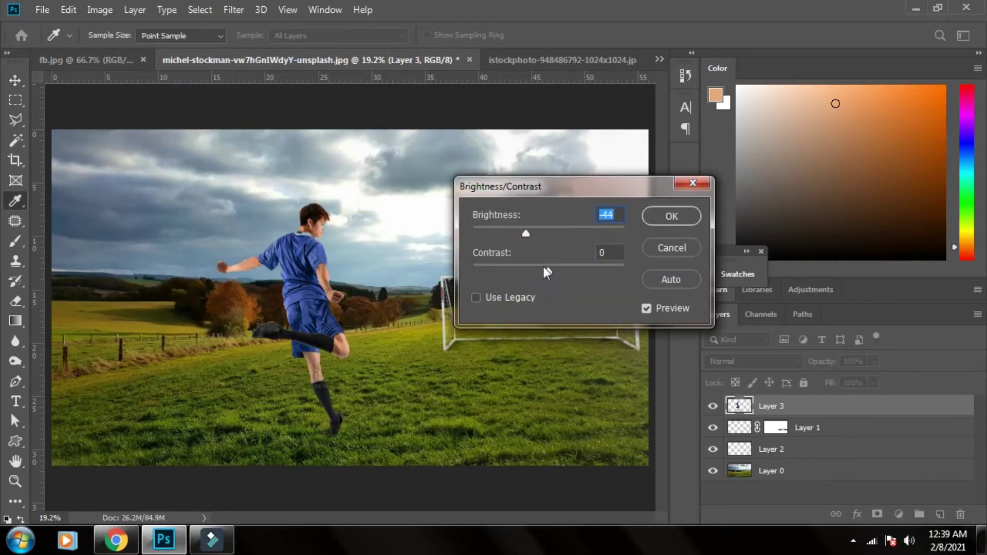
{"action": "left_click_drag", "start_coordinate": [542, 267], "coordinate": [527, 263]}
{"action": "left_click", "coordinate": [671, 215]}
Step: Apply an Exposure adjustment of -0.29 with a slightly raised offset to the boy
{"action": "left_click", "coordinate": [99, 9]}
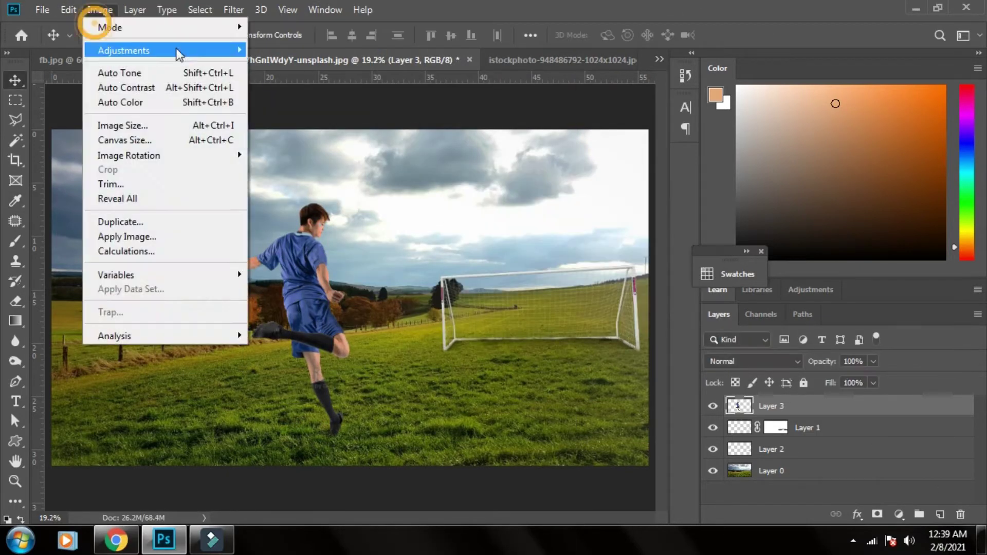
{"action": "left_click", "coordinate": [288, 85]}
{"action": "mouse_move", "coordinate": [446, 181]}
{"action": "left_mouse_down"}
{"action": "mouse_move", "coordinate": [416, 180]}
{"action": "mouse_move", "coordinate": [442, 182]}
{"action": "left_mouse_up"}
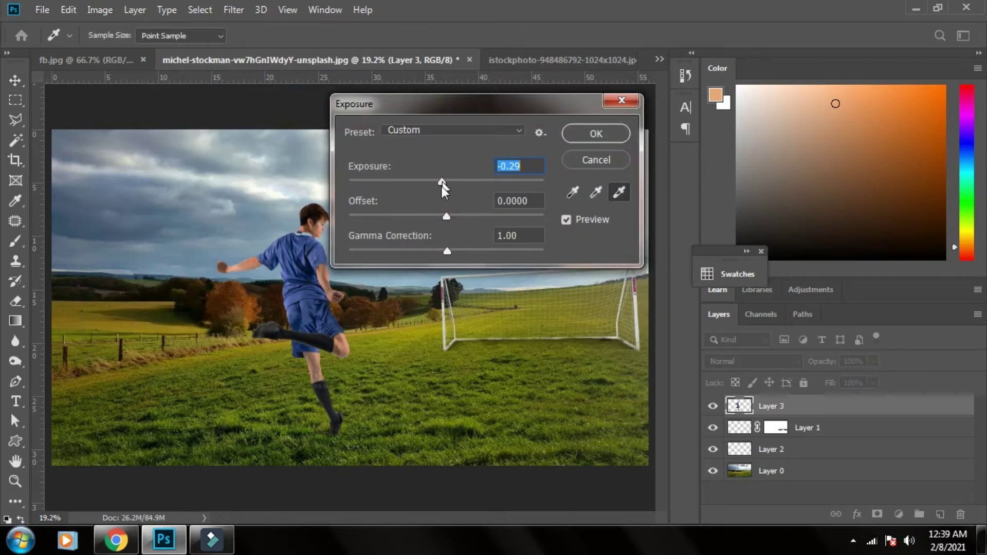
{"action": "left_click_drag", "start_coordinate": [446, 216], "coordinate": [451, 251]}
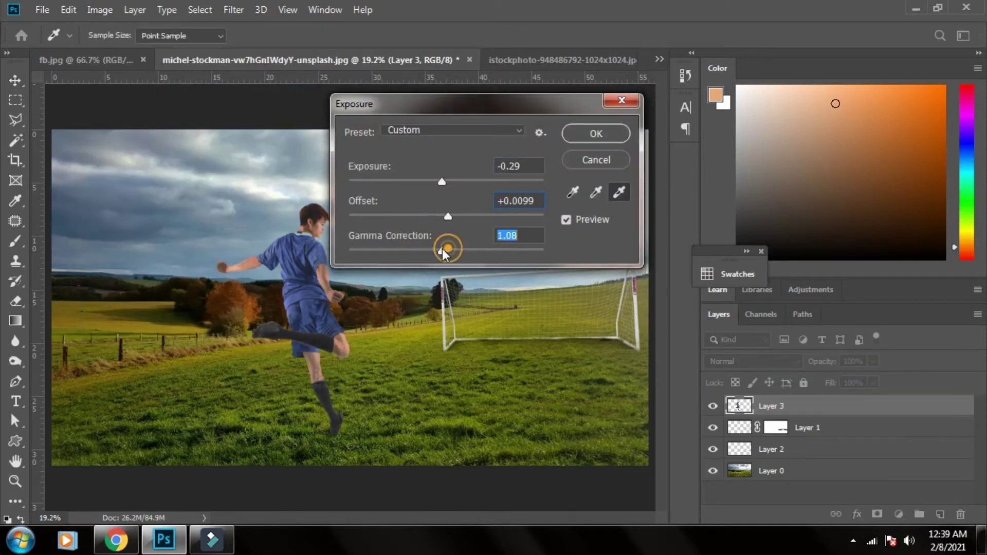
{"action": "left_click", "coordinate": [596, 133]}
Step: Ready the Clone Stamp for the cheek patch and fit the whole image in view
{"action": "scroll", "coordinate": [282, 400], "scroll_direction": "up", "scroll_amount": 7}
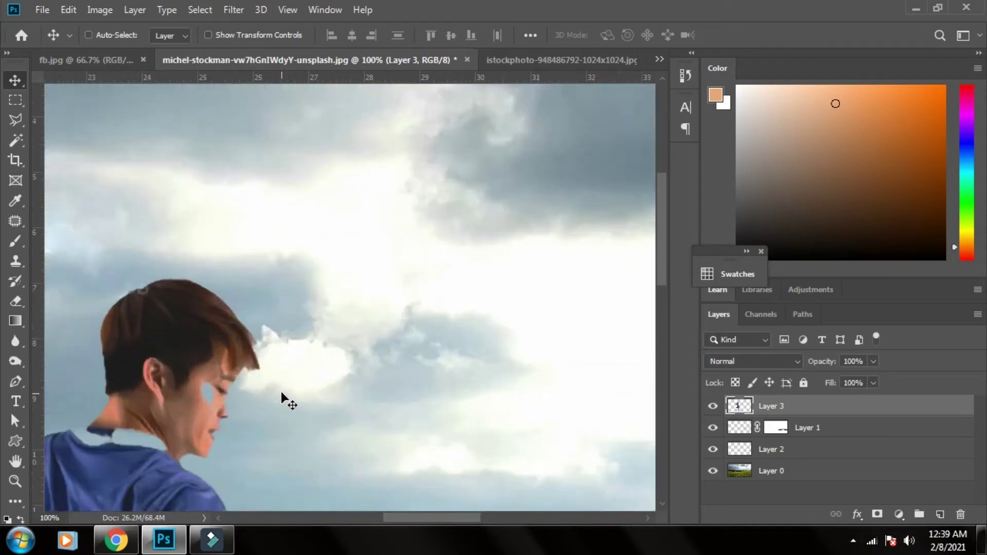
{"action": "key", "text": "s"}
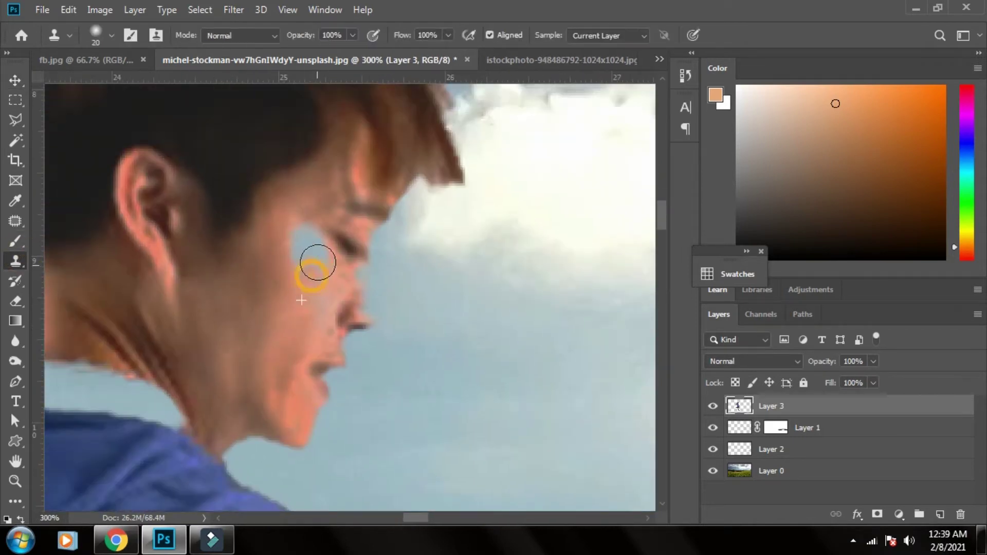
{"action": "key", "text": "ctrl+0"}
{"action": "key", "text": "v"}
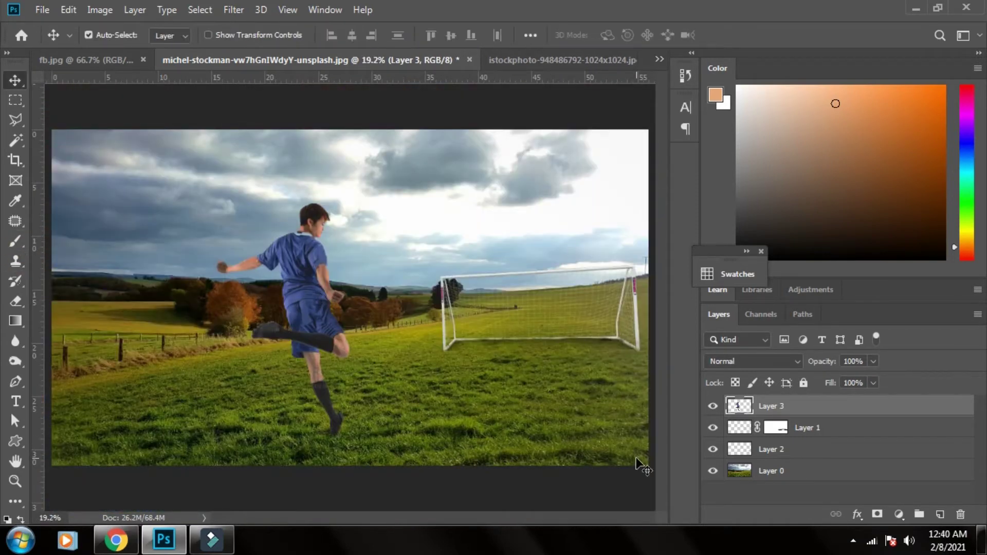
{"action": "key", "text": "b"}
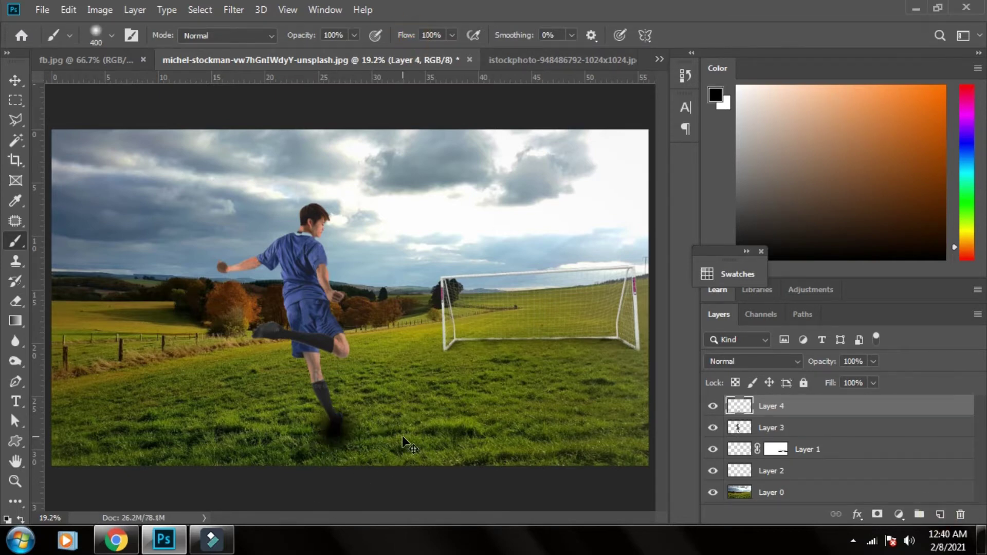
Step: Move the painted shadow below the boy, flatten it, widen it and shift it left
{"action": "key", "text": "ctrl+t"}
{"action": "key", "text": "Escape"}
{"action": "key", "text": "v"}
{"action": "key", "text": "ctrl+bracketleft"}
{"action": "key", "text": "ctrl+t"}
{"action": "left_click_drag", "start_coordinate": [335, 381], "coordinate": [333, 434]}
{"action": "key", "text": "Return"}
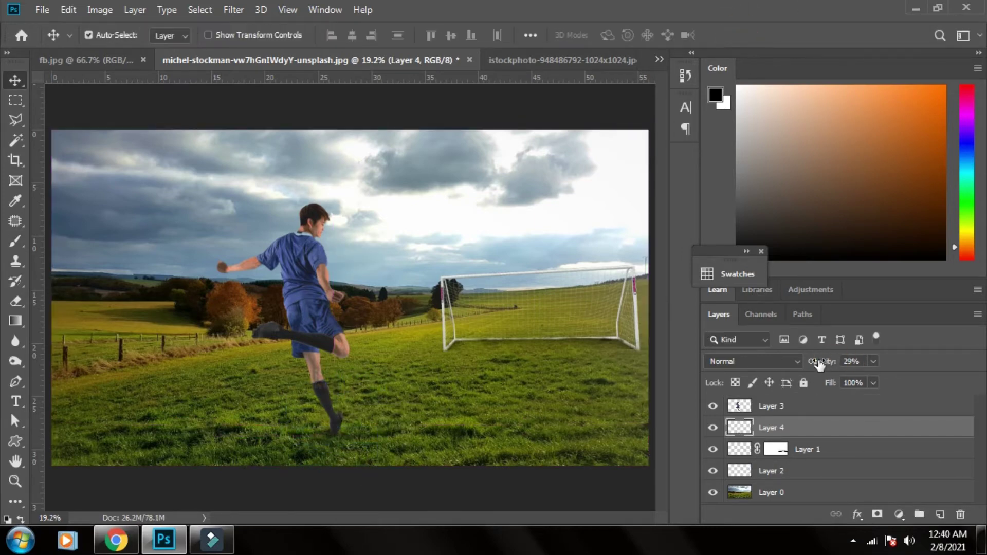
{"action": "key", "text": "ctrl+t"}
{"action": "left_click_drag", "start_coordinate": [381, 441], "coordinate": [577, 441]}
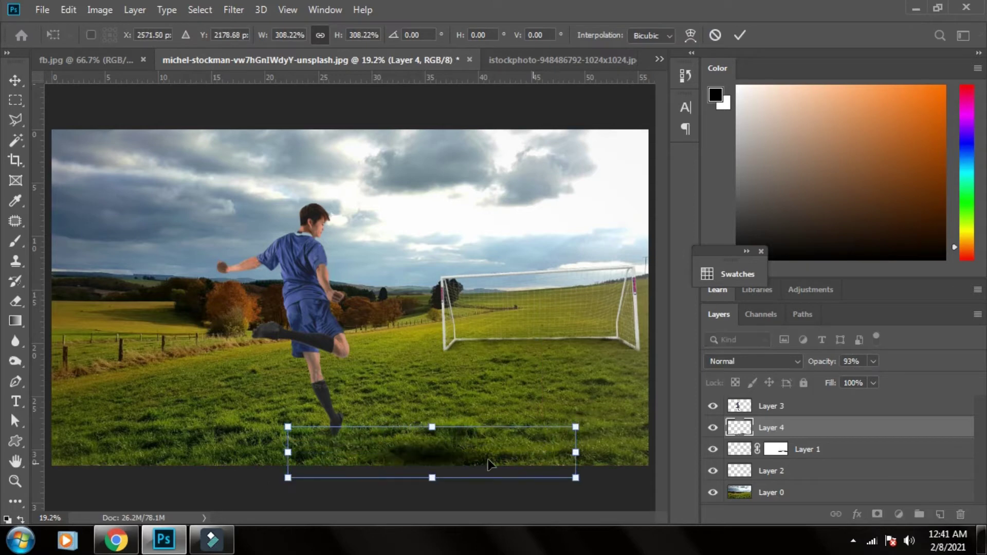
{"action": "left_click_drag", "start_coordinate": [489, 463], "coordinate": [395, 453]}
{"action": "key", "text": "Return"}
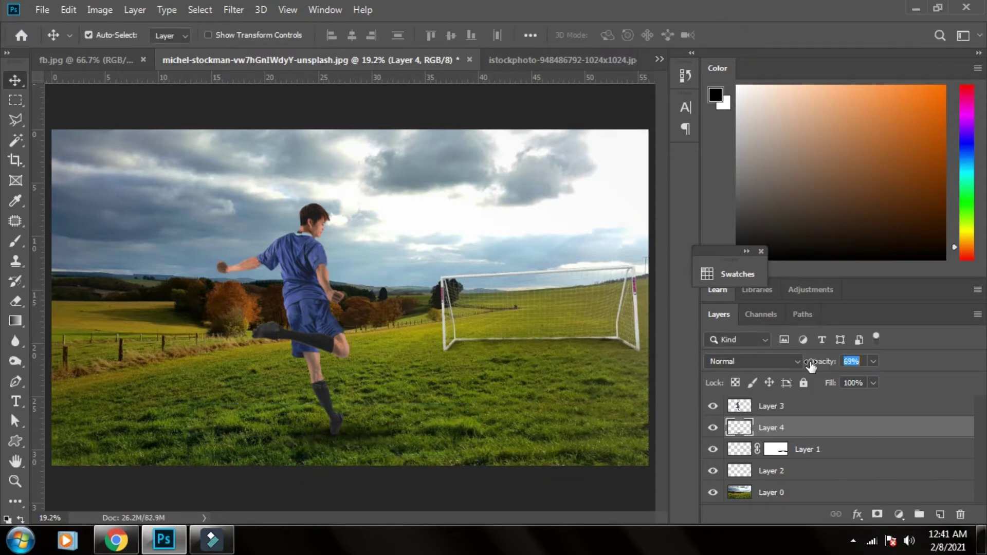
Step: Duplicate the boy's layer and distort the copy flat across the grass to his left
{"action": "left_click", "coordinate": [771, 406]}
{"action": "key", "text": "ctrl+j"}
{"action": "key", "text": "ctrl+t"}
{"action": "right_click", "coordinate": [300, 256]}
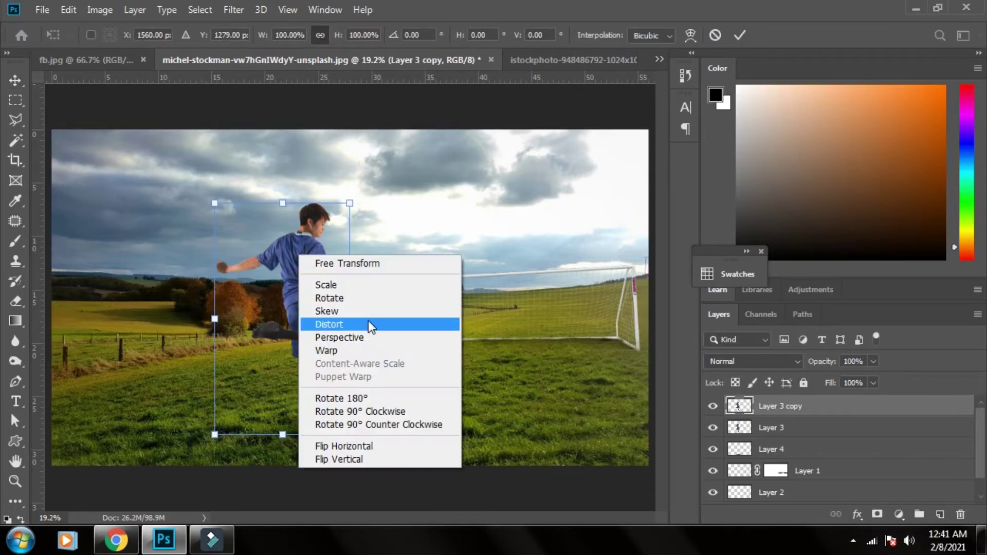
{"action": "left_click", "coordinate": [368, 324]}
{"action": "left_click_drag", "start_coordinate": [283, 203], "coordinate": [119, 396]}
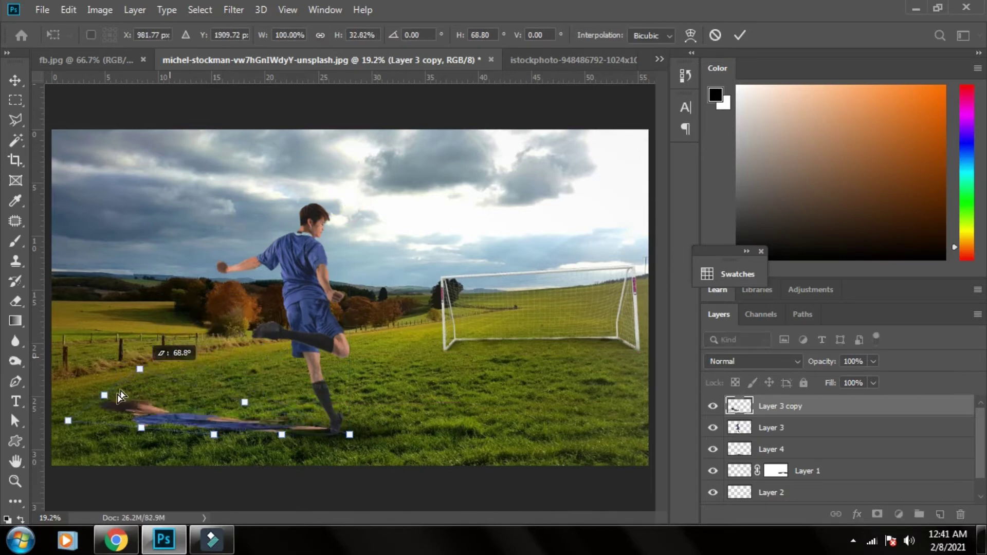
{"action": "left_click_drag", "start_coordinate": [69, 421], "coordinate": [52, 487]}
{"action": "left_click_drag", "start_coordinate": [140, 369], "coordinate": [86, 381]}
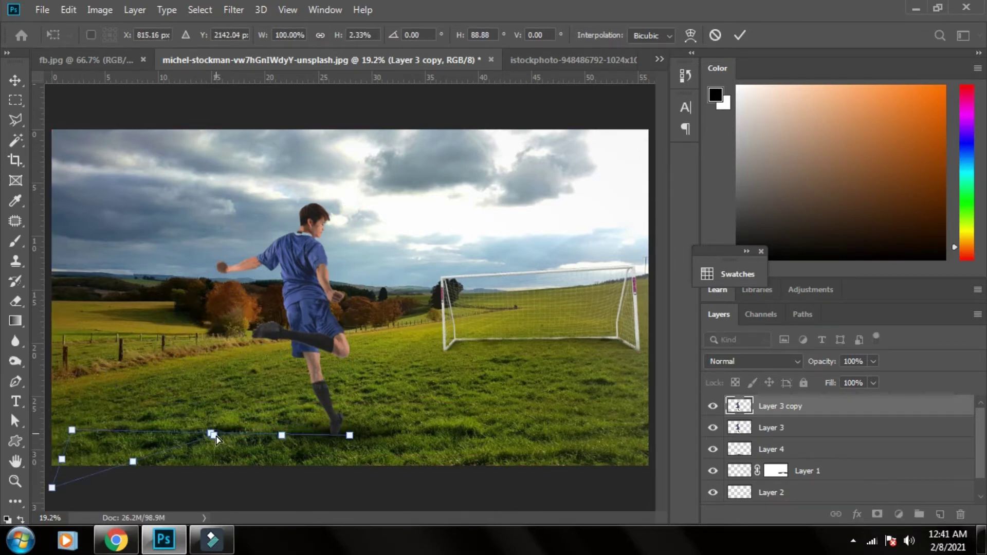
{"action": "left_click_drag", "start_coordinate": [213, 434], "coordinate": [228, 472]}
{"action": "left_click", "coordinate": [739, 35]}
Step: Give the shadow copy a black Color Overlay and move it below the boy
{"action": "double_click", "coordinate": [894, 406]}
{"action": "left_click", "coordinate": [322, 359]}
{"action": "left_click", "coordinate": [649, 206]}
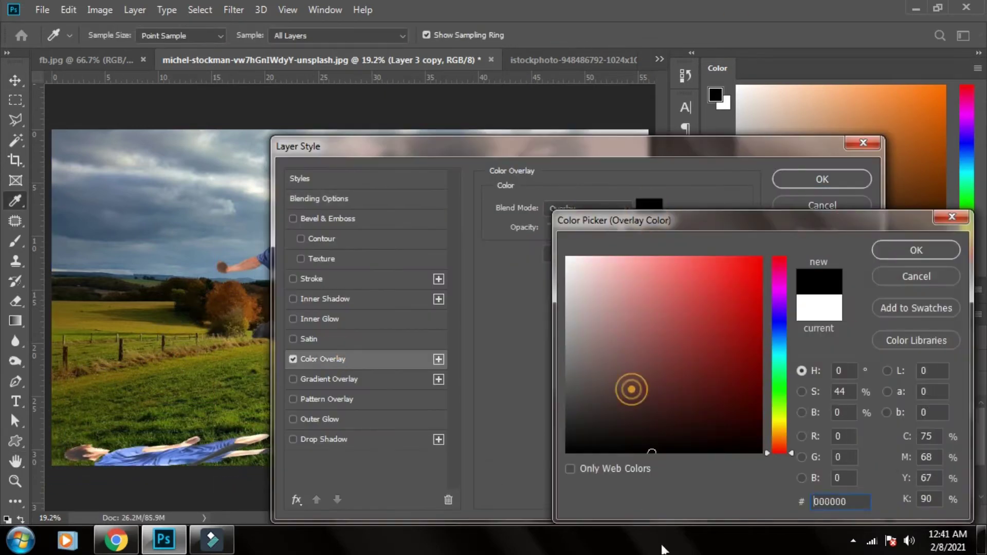
{"action": "key", "text": "Return"}
{"action": "left_click", "coordinate": [586, 207]}
{"action": "left_click", "coordinate": [511, 193]}
{"action": "key", "text": "Return"}
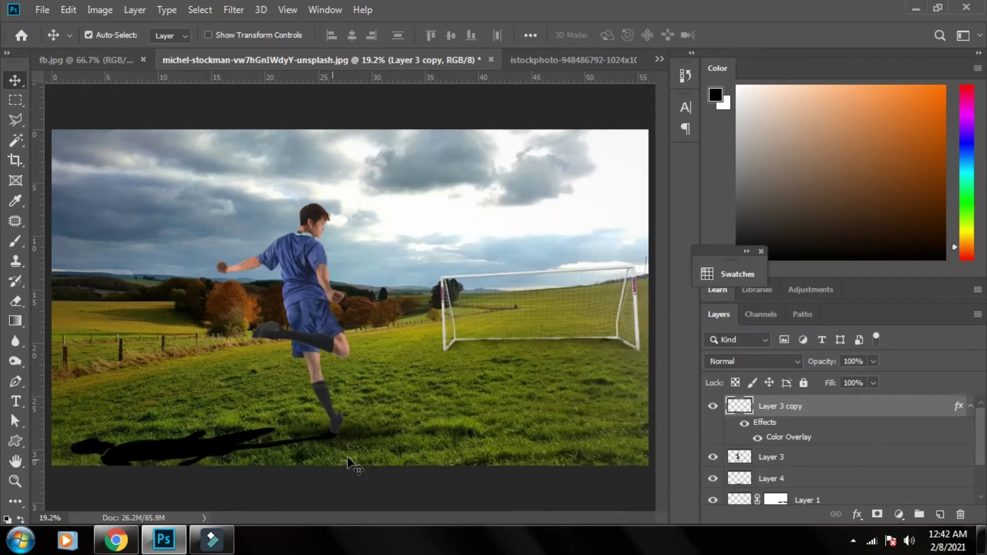
{"action": "key", "text": "ctrl+bracketleft"}
Step: Soften the shadow copy with a 33.2-pixel Gaussian Blur
{"action": "left_click", "coordinate": [233, 9]}
{"action": "left_click", "coordinate": [447, 224]}
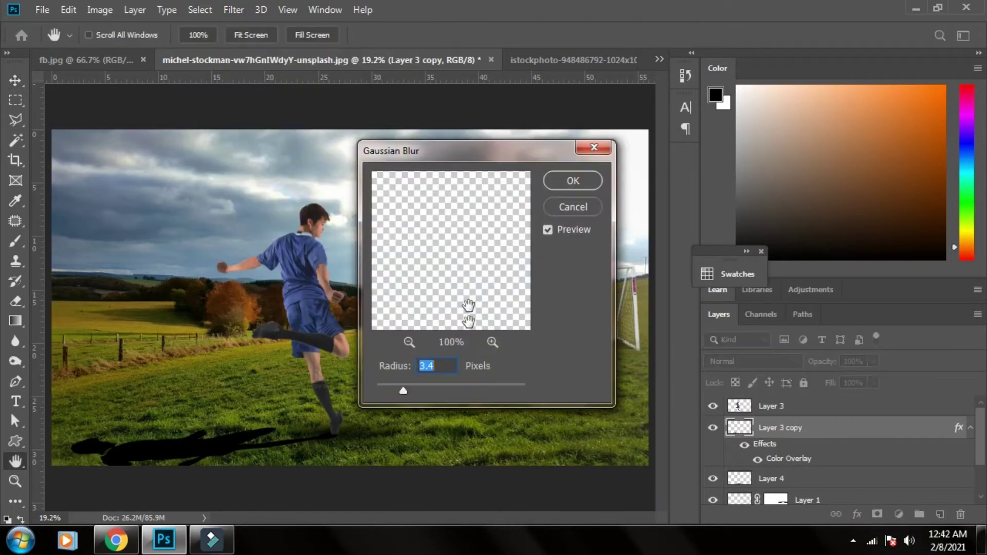
{"action": "mouse_move", "coordinate": [435, 390]}
{"action": "left_mouse_down"}
{"action": "mouse_move", "coordinate": [452, 384]}
{"action": "mouse_move", "coordinate": [439, 383]}
{"action": "left_mouse_up"}
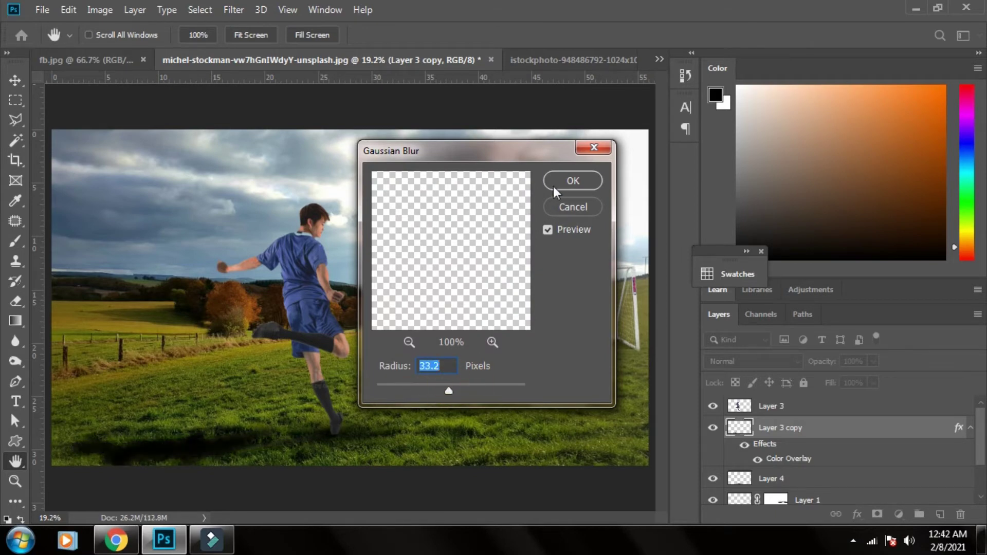
{"action": "left_click", "coordinate": [572, 180]}
Step: Select the background field layer, close the unused stock photo, and open the white egg photo
{"action": "key", "text": "v"}
{"action": "left_click", "coordinate": [532, 393]}
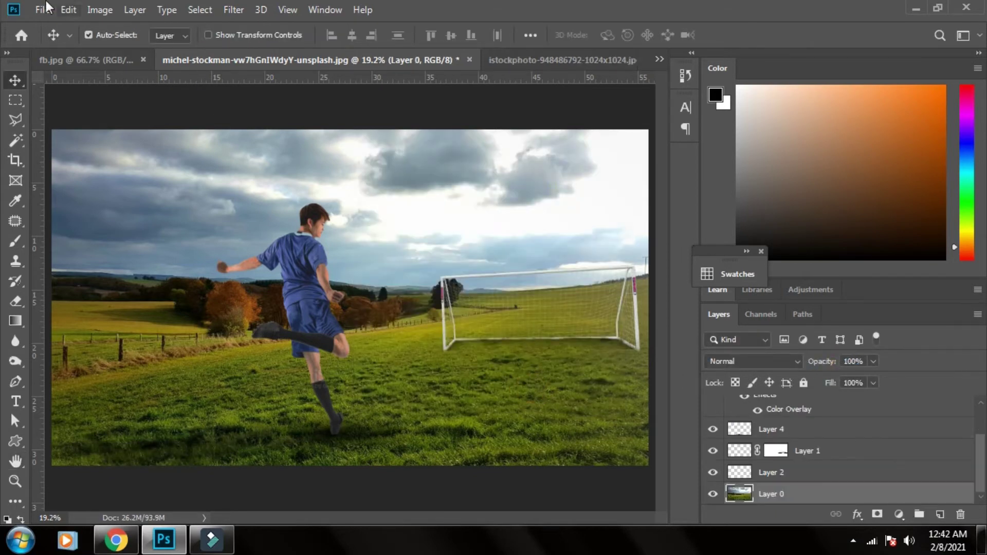
{"action": "left_click", "coordinate": [631, 64]}
{"action": "key", "text": "ctrl+o"}
Step: Open the white egg image and select the egg by colour range, excluding its shadow
{"action": "double_click", "coordinate": [837, 113]}
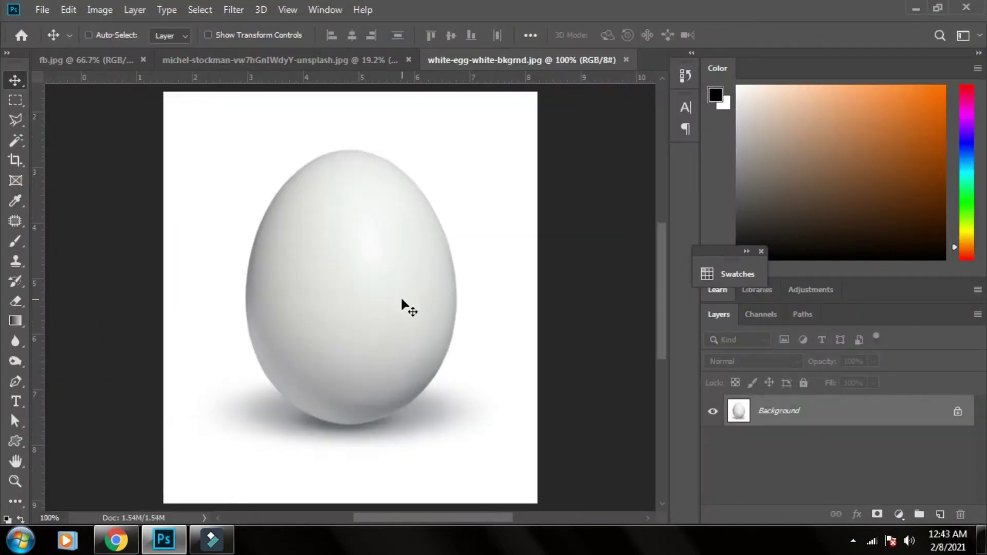
{"action": "left_click", "coordinate": [200, 10]}
{"action": "left_click", "coordinate": [218, 161]}
{"action": "key", "text": "Return"}
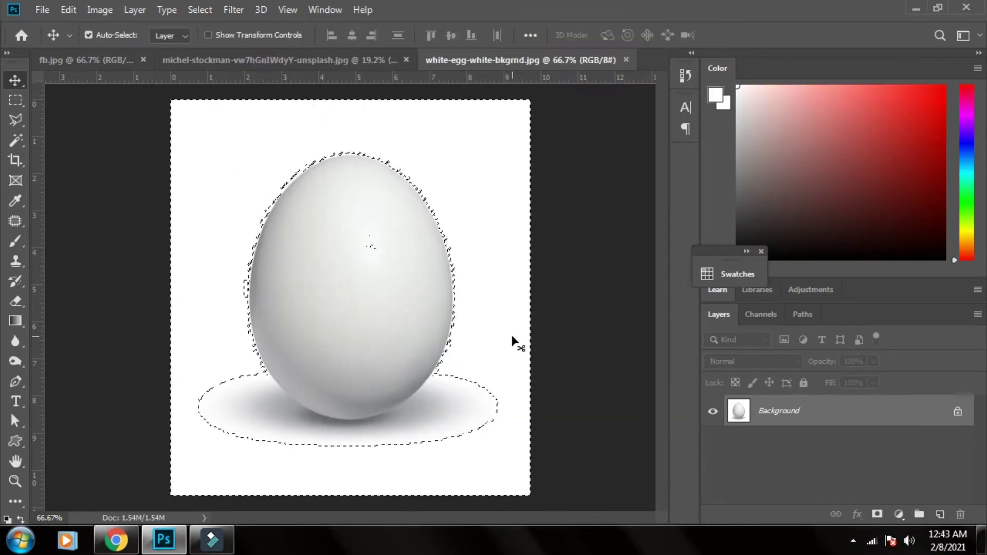
{"action": "right_click", "coordinate": [16, 140]}
{"action": "left_click", "coordinate": [56, 149]}
{"action": "left_click_drag", "start_coordinate": [362, 288], "coordinate": [359, 220]}
Step: Drag the egg into the soccer composite, then shrink and rotate it beside the boy's foot
{"action": "key", "text": "v"}
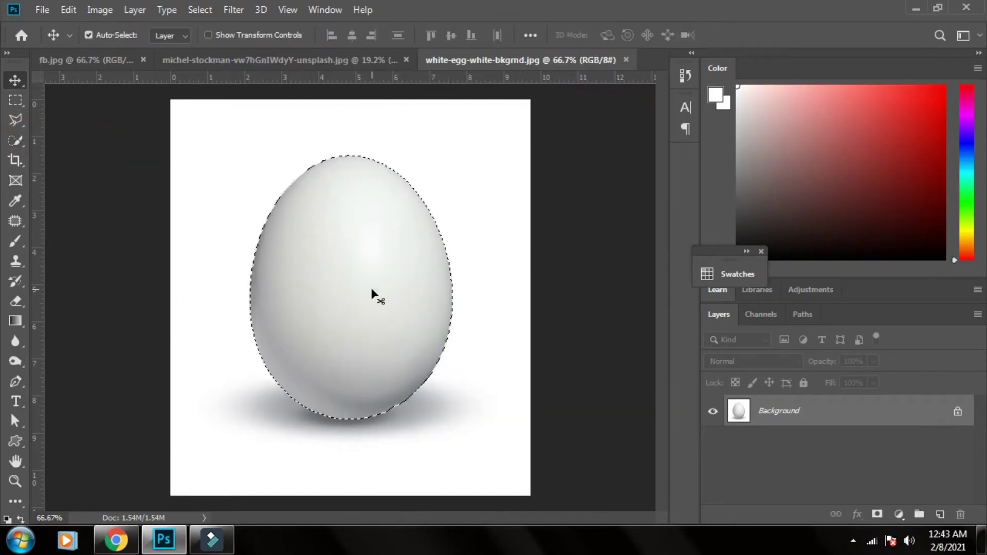
{"action": "mouse_move", "coordinate": [374, 293]}
{"action": "left_mouse_down"}
{"action": "mouse_move", "coordinate": [441, 369]}
{"action": "mouse_move", "coordinate": [453, 421]}
{"action": "left_mouse_up"}
{"action": "key", "text": "ctrl+t"}
{"action": "left_click_drag", "start_coordinate": [466, 367], "coordinate": [478, 406]}
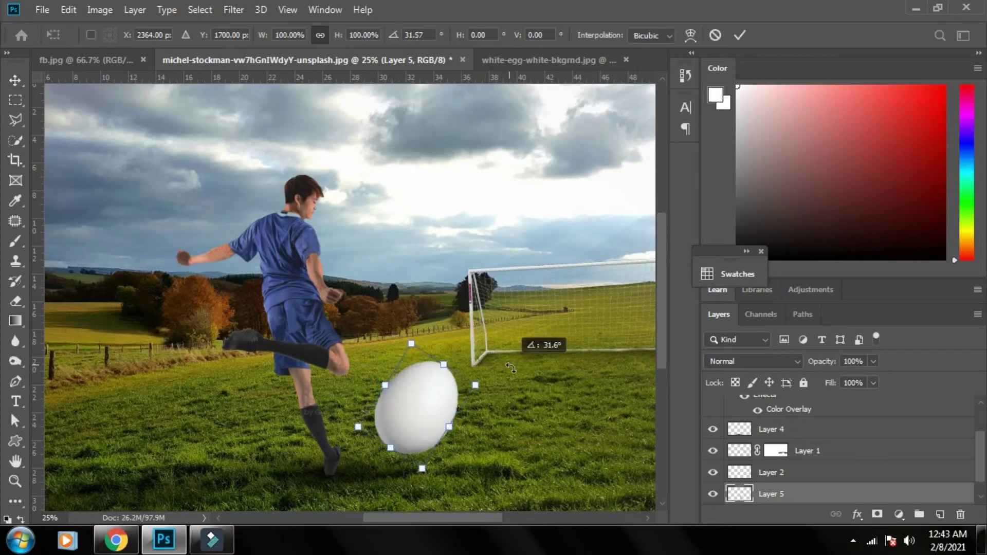
{"action": "key", "text": "Return"}
{"action": "key", "text": "ctrl+t"}
{"action": "mouse_move", "coordinate": [446, 362]}
{"action": "left_mouse_down"}
{"action": "mouse_move", "coordinate": [433, 388]}
{"action": "mouse_move", "coordinate": [455, 414]}
{"action": "left_mouse_up"}
{"action": "key", "text": "Return"}
{"action": "scroll", "coordinate": [470, 419], "scroll_direction": "up", "scroll_amount": 2}
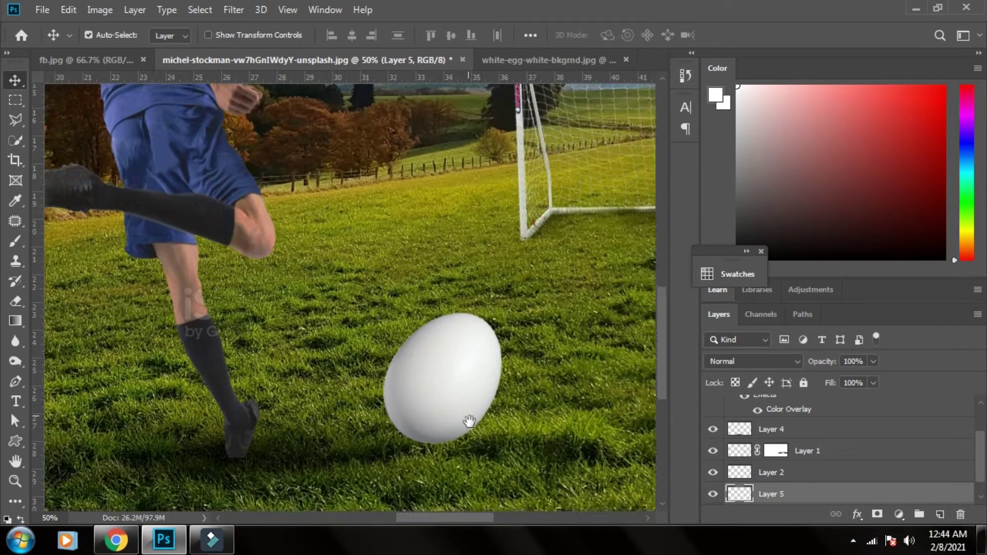
{"action": "scroll", "coordinate": [441, 326], "scroll_direction": "down", "scroll_amount": 2}
Step: Paint a soft shadow dab with a black Color Overlay below the egg, squashed flat
{"action": "key", "text": "b"}
{"action": "left_click", "coordinate": [939, 514]}
{"action": "left_click", "coordinate": [408, 320]}
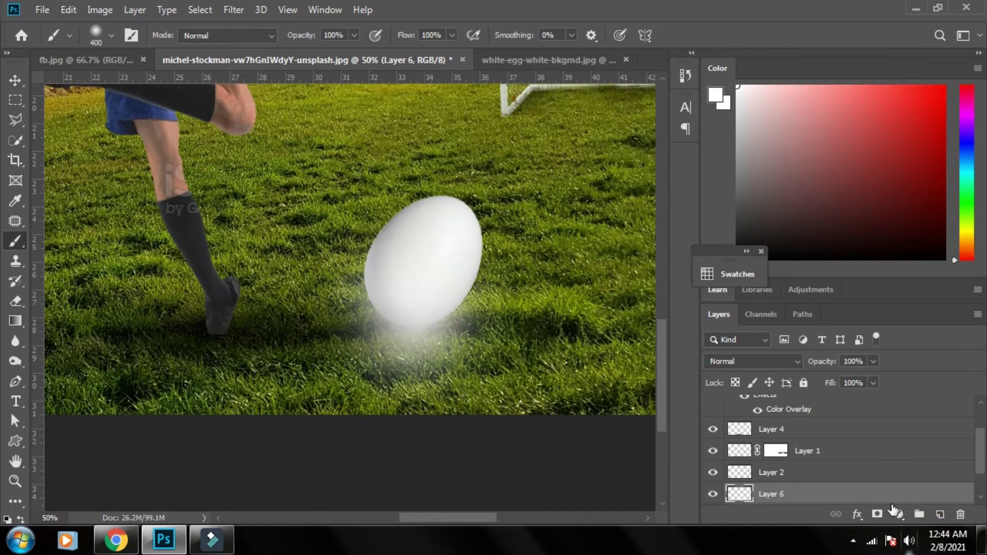
{"action": "double_click", "coordinate": [823, 494]}
{"action": "left_click", "coordinate": [819, 177]}
{"action": "key", "text": "v"}
{"action": "key", "text": "ctrl+bracketleft"}
{"action": "key", "text": "ctrl+t"}
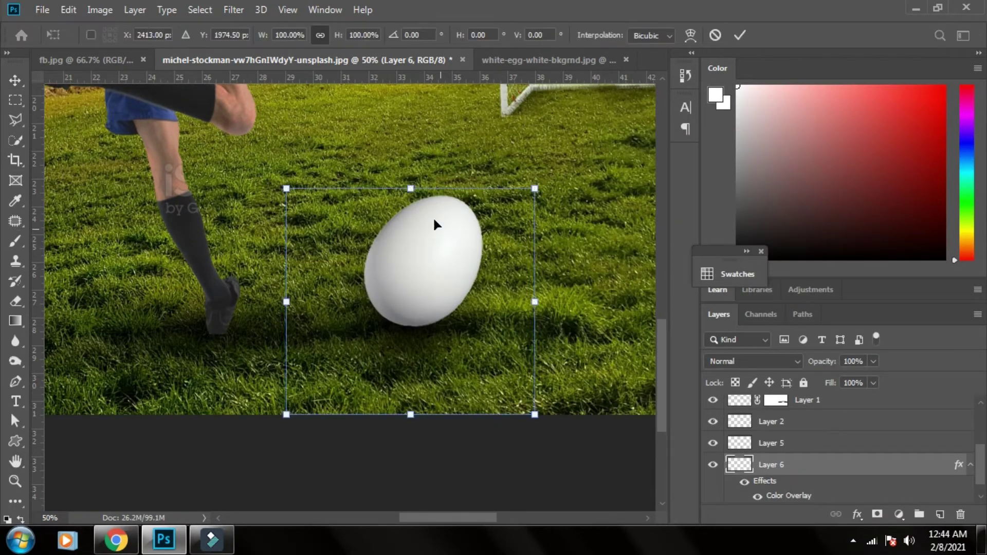
{"action": "mouse_move", "coordinate": [410, 188]}
{"action": "left_mouse_down"}
{"action": "mouse_move", "coordinate": [410, 386]}
{"action": "mouse_move", "coordinate": [434, 337]}
{"action": "left_mouse_up"}
{"action": "key", "text": "Return"}
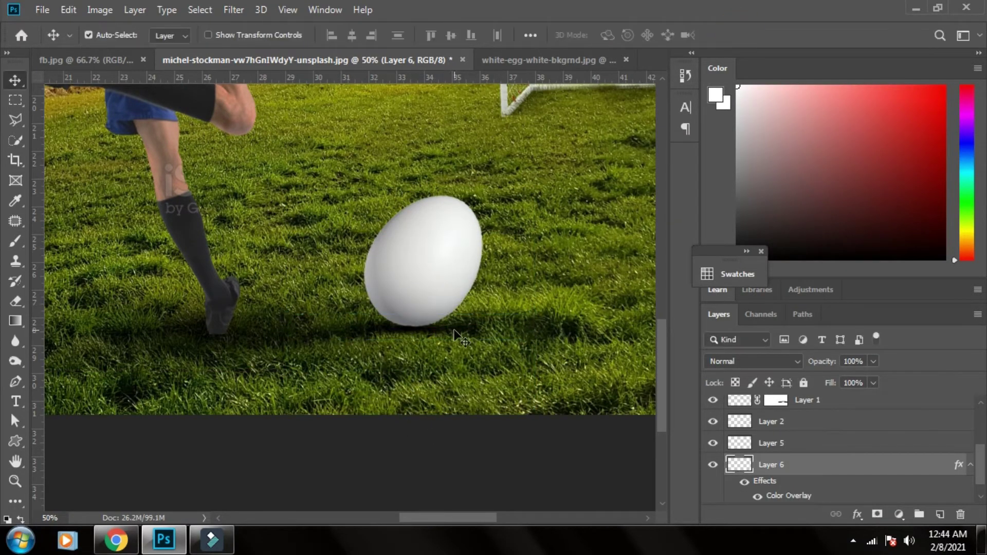
Step: Nudge the egg and shadow layers together to the right, then bring up the Open dialog
{"action": "left_click", "coordinate": [849, 461]}
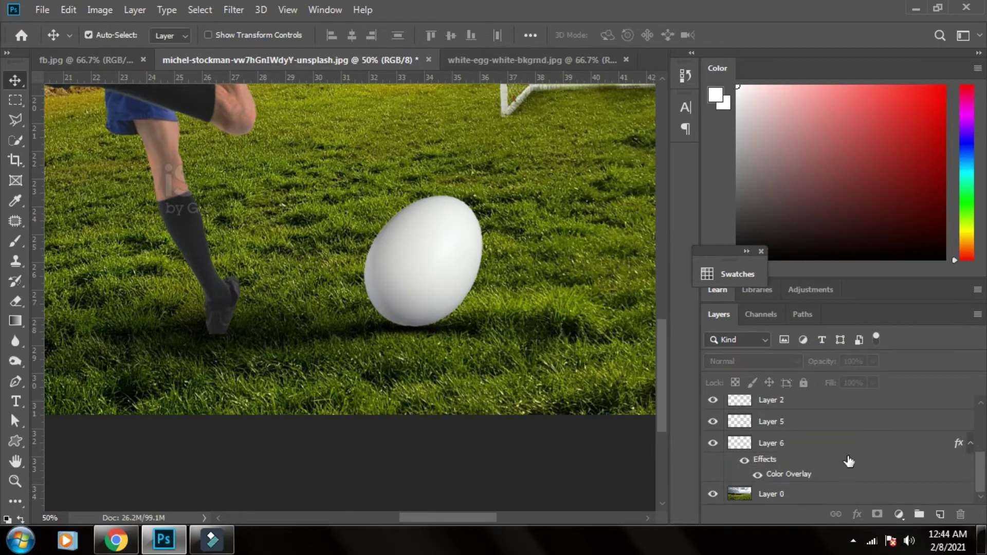
{"action": "left_click", "coordinate": [783, 444]}
{"action": "left_click", "coordinate": [782, 422]}
{"action": "left_click", "coordinate": [866, 447], "text": "shift"}
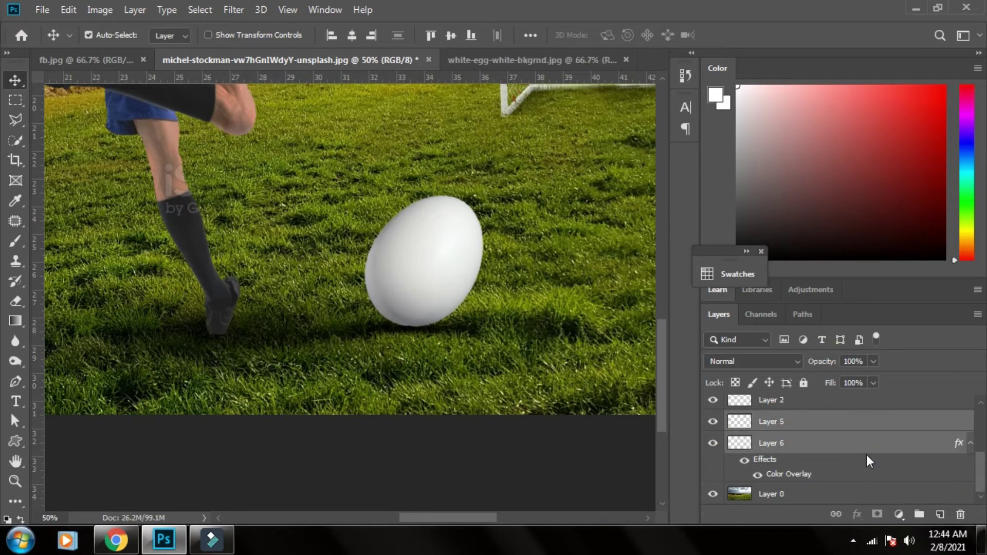
{"action": "key", "text": "Right"}
{"action": "key", "text": "ctrl+0"}
{"action": "key", "text": "shift+Right"}
{"action": "key", "text": "shift+Right"}
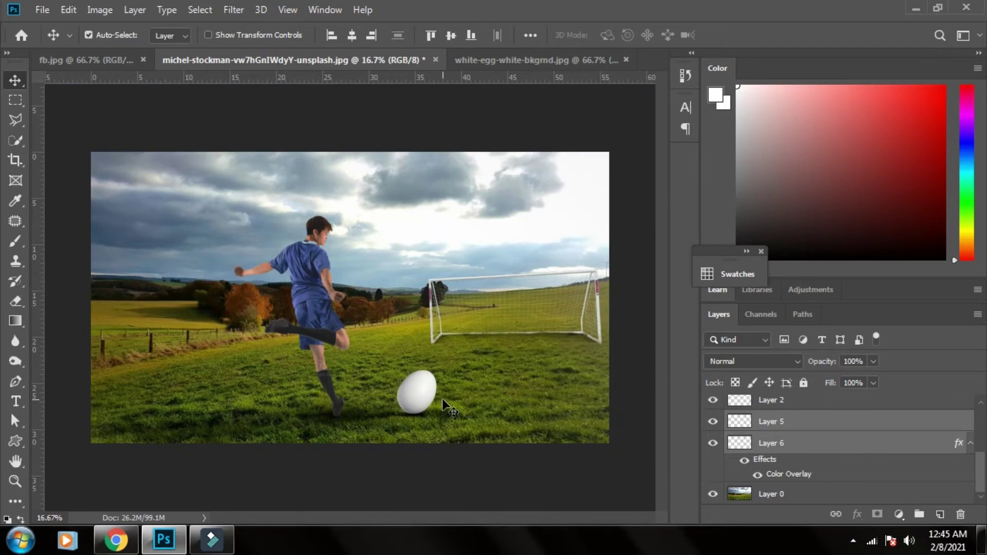
{"action": "left_click", "coordinate": [539, 462]}
{"action": "left_click", "coordinate": [42, 10]}
Step: Open the chicken cartoon image at 50% zoom and Quick Select the chicken
{"action": "left_click", "coordinate": [59, 41]}
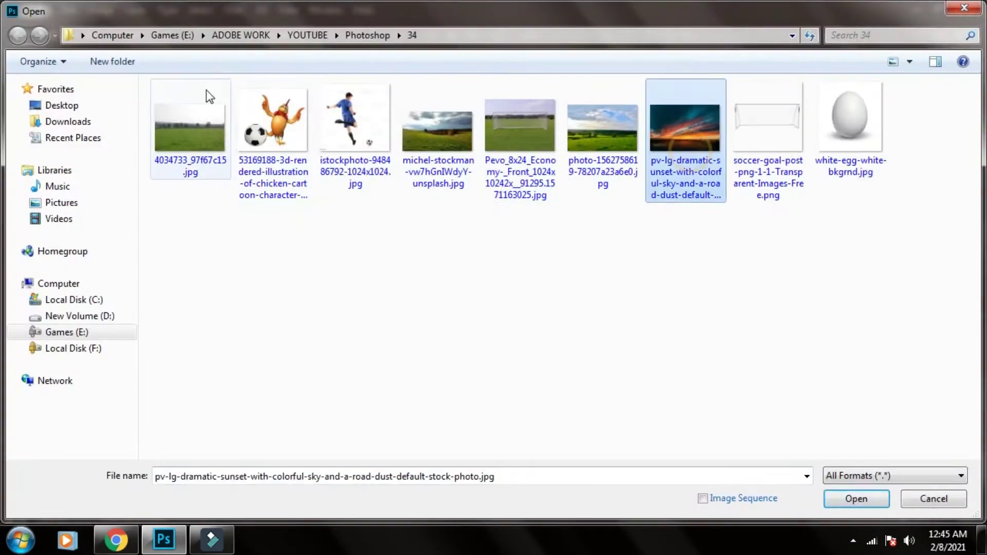
{"action": "double_click", "coordinate": [283, 116]}
{"action": "key", "text": "ctrl+plus"}
{"action": "key", "text": "w"}
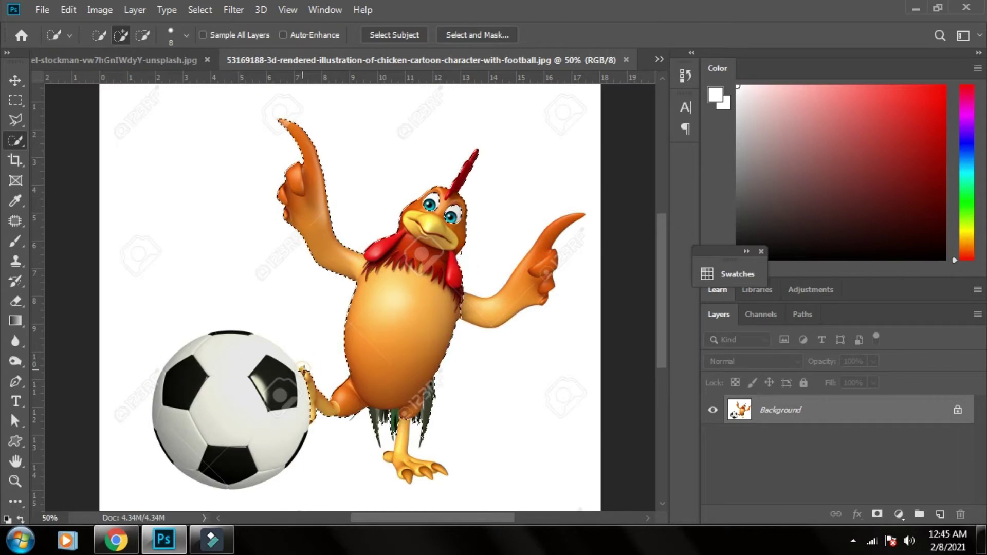
Step: Try moving the selected chicken within its image, undoing each move
{"action": "key", "text": "v"}
{"action": "left_click_drag", "start_coordinate": [551, 437], "coordinate": [196, 189]}
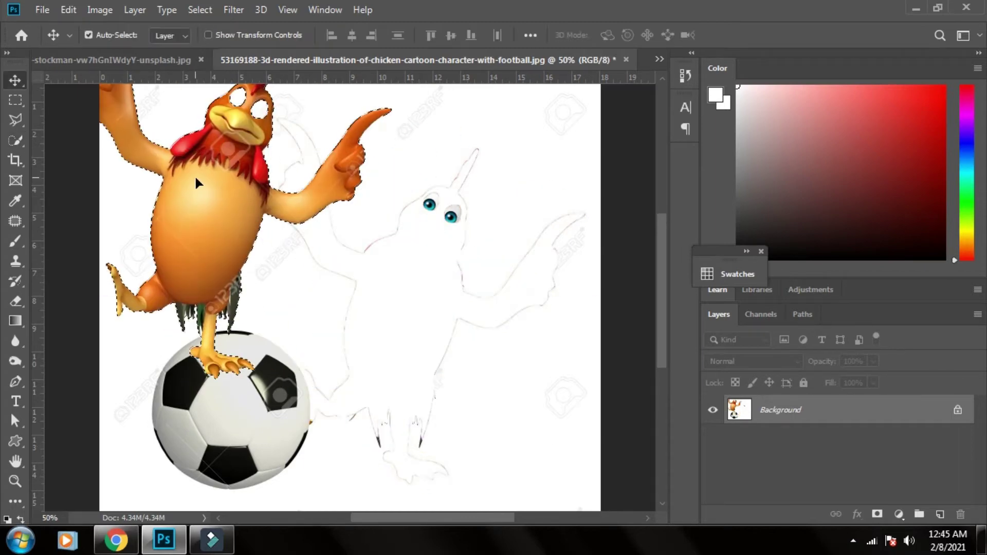
{"action": "key", "text": "ctrl+z"}
{"action": "left_click", "coordinate": [17, 140]}
{"action": "key", "text": "v"}
{"action": "left_click_drag", "start_coordinate": [416, 255], "coordinate": [298, 193]}
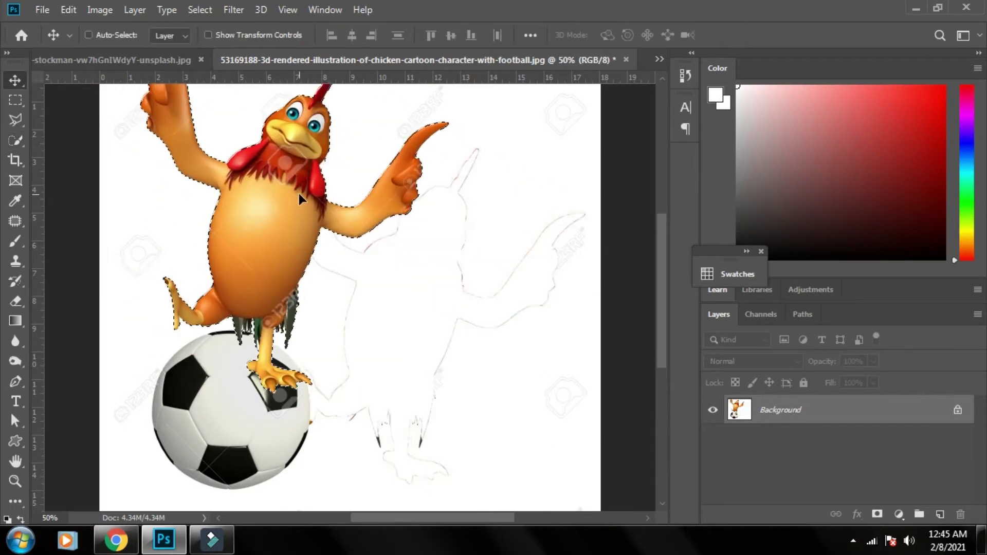
{"action": "key", "text": "ctrl+z"}
{"action": "scroll", "coordinate": [403, 255], "scroll_direction": "up", "scroll_amount": 5}
{"action": "scroll", "coordinate": [403, 256], "scroll_direction": "down", "scroll_amount": 5}
Step: Subtract the dark leg feathers from the selection and drag the chicken into the soccer composite
{"action": "key", "text": "w"}
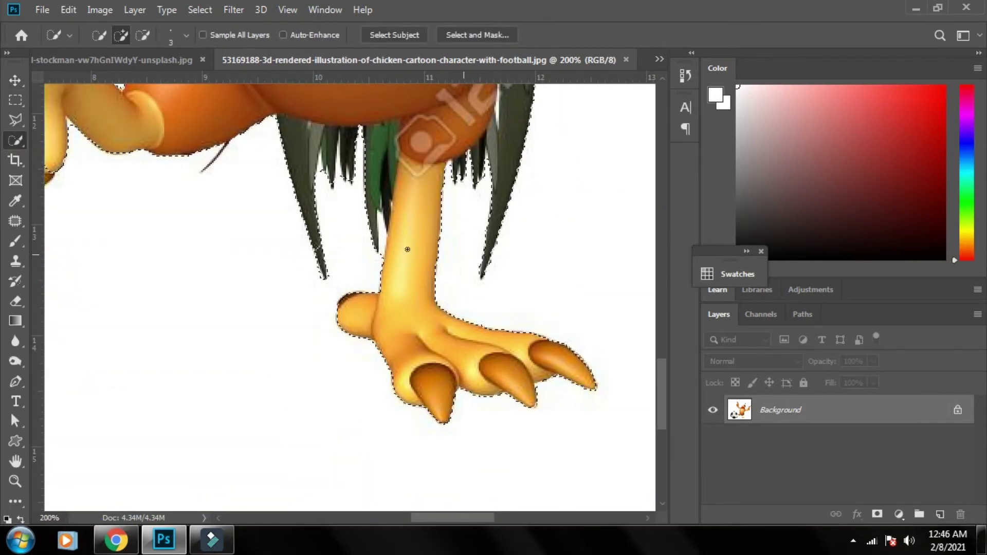
{"action": "key", "text": "alt"}
{"action": "left_click", "coordinate": [338, 149]}
{"action": "scroll", "coordinate": [508, 170], "scroll_direction": "down", "scroll_amount": 5}
{"action": "scroll", "coordinate": [509, 158], "scroll_direction": "down", "scroll_amount": 3}
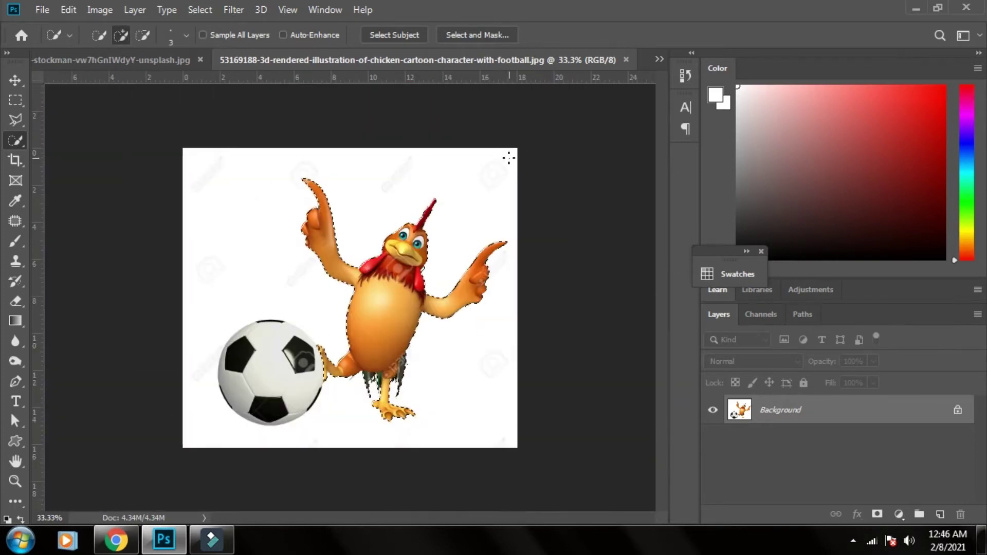
{"action": "key", "text": "v"}
{"action": "left_click_drag", "start_coordinate": [448, 177], "coordinate": [519, 352]}
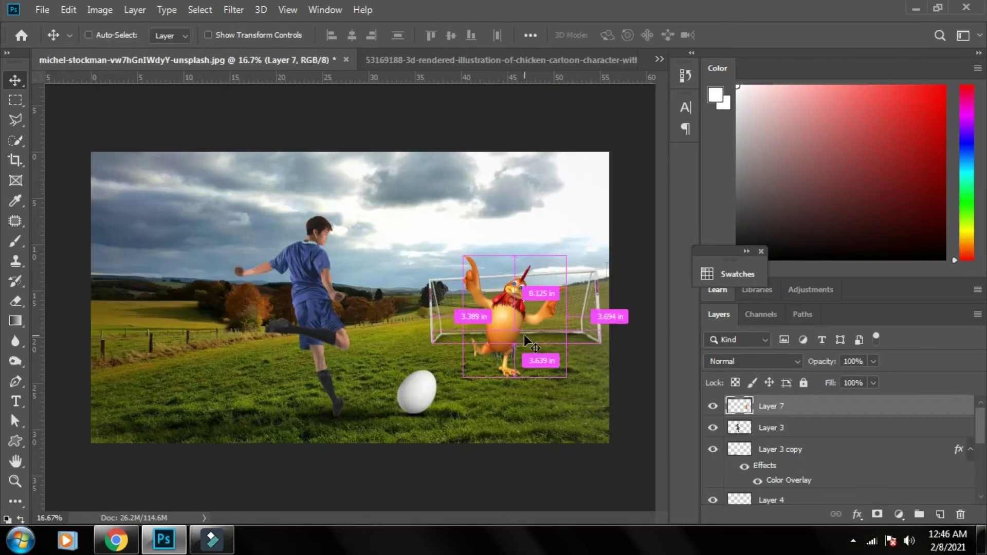
Step: Load the chicken's outline as a selection, try a Select menu command, then deselect
{"action": "scroll", "coordinate": [571, 340], "scroll_direction": "up", "scroll_amount": 2}
{"action": "left_click", "coordinate": [739, 406], "text": "ctrl"}
{"action": "left_click", "coordinate": [200, 9]}
{"action": "left_click", "coordinate": [570, 247]}
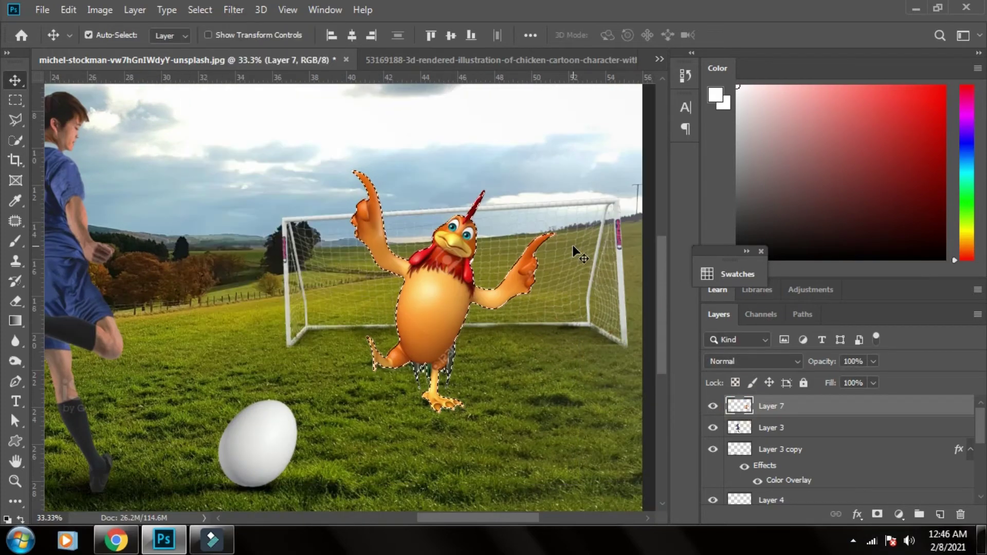
{"action": "key", "text": "ctrl+d"}
{"action": "scroll", "coordinate": [590, 257], "scroll_direction": "up", "scroll_amount": 2}
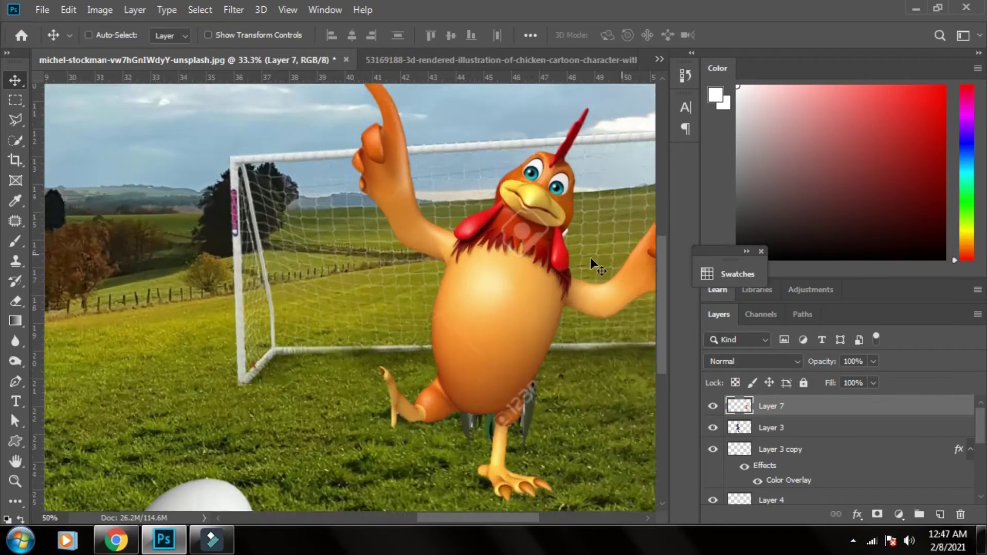
{"action": "scroll", "coordinate": [342, 282], "scroll_direction": "up", "scroll_amount": 1}
Step: Magic Wand the watermark letters and try a Content-Aware fill, then undo it
{"action": "key", "text": "e"}
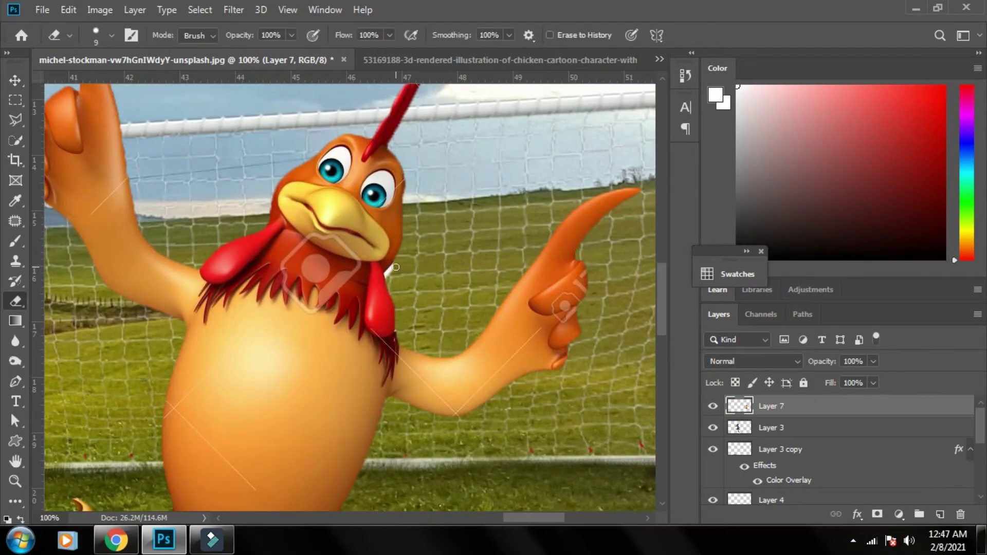
{"action": "key", "text": "v"}
{"action": "scroll", "coordinate": [406, 339], "scroll_direction": "up", "scroll_amount": 1}
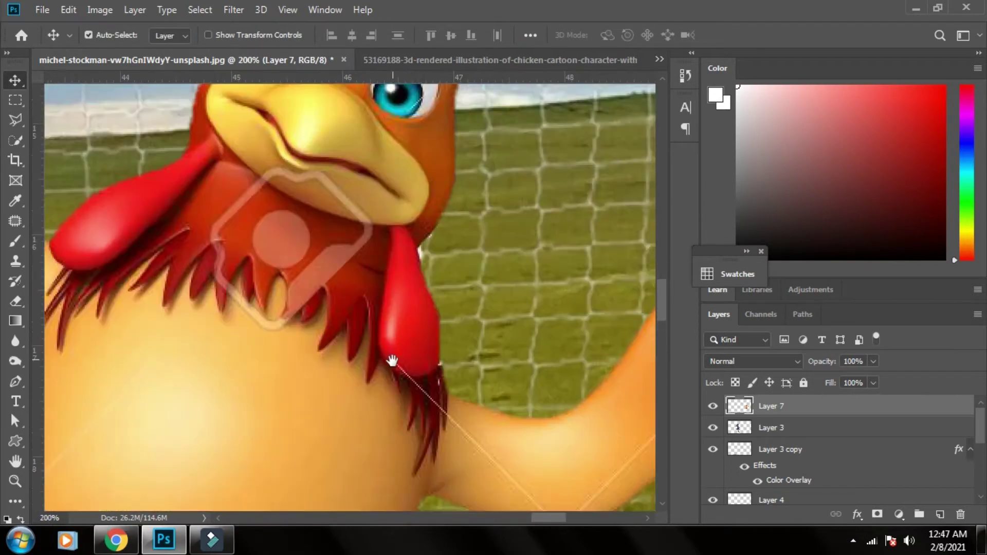
{"action": "scroll", "coordinate": [406, 339], "scroll_direction": "down", "scroll_amount": 5}
{"action": "key", "text": "w"}
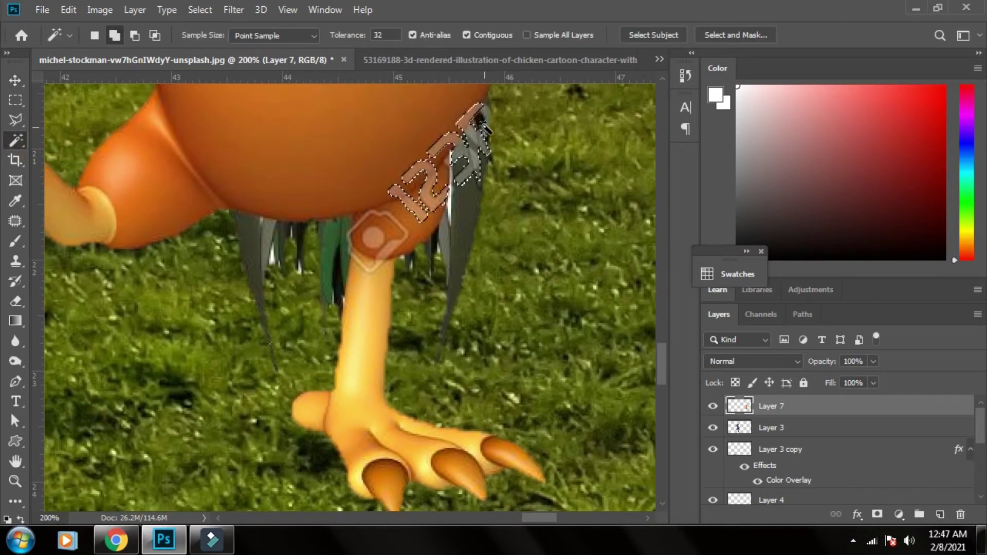
{"action": "key", "text": "shift+BackSpace"}
{"action": "key", "text": "Return"}
{"action": "key", "text": "ctrl+z"}
Step: Expand the watermark selection and Content-Aware fill it, removing the '123RF' letters
{"action": "left_click", "coordinate": [200, 10]}
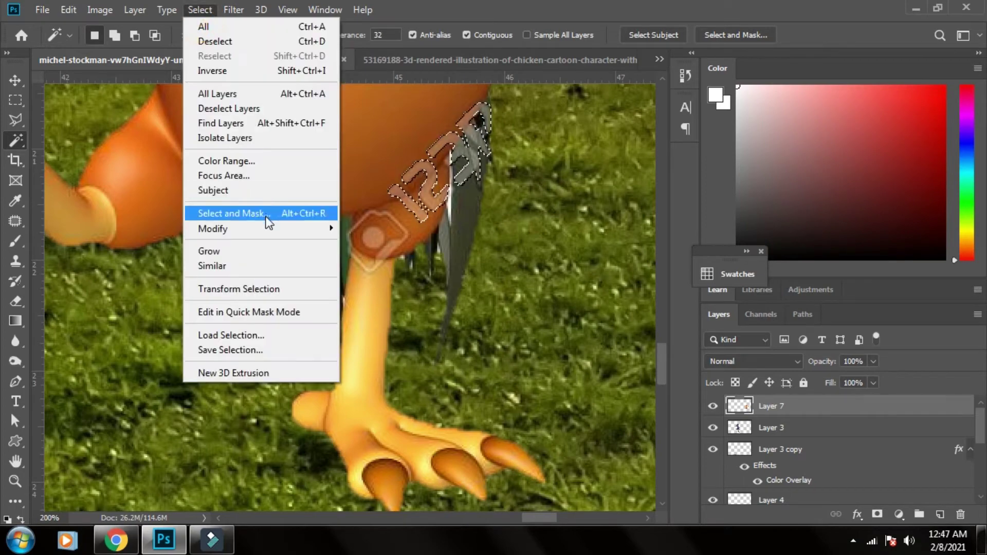
{"action": "left_click", "coordinate": [360, 259]}
{"action": "left_click", "coordinate": [560, 233]}
{"action": "key", "text": "shift+BackSpace"}
{"action": "key", "text": "Return"}
{"action": "key", "text": "ctrl+d"}
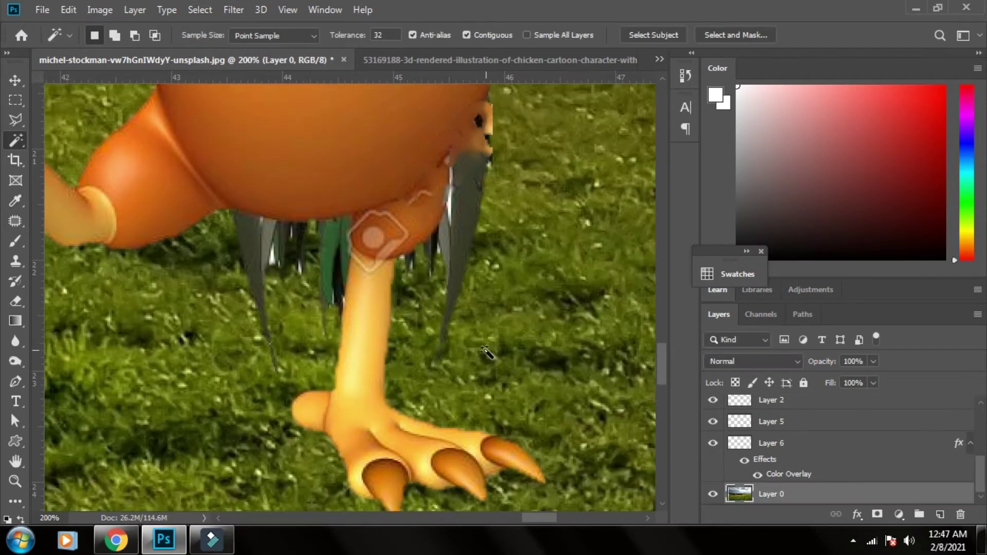
{"action": "scroll", "coordinate": [486, 352], "scroll_direction": "down", "scroll_amount": 1}
{"action": "scroll", "coordinate": [485, 352], "scroll_direction": "down", "scroll_amount": 1}
{"action": "right_click", "coordinate": [15, 140]}
{"action": "left_click", "coordinate": [62, 149]}
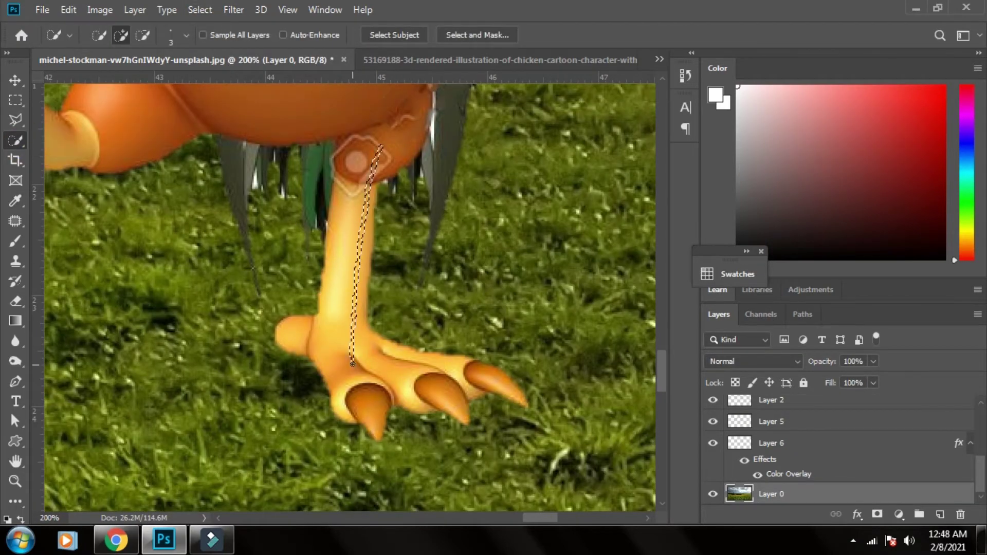
Step: Select the chicken's leg, copy it to a new layer, and move the copy left
{"action": "left_click", "coordinate": [327, 297], "text": "ctrl"}
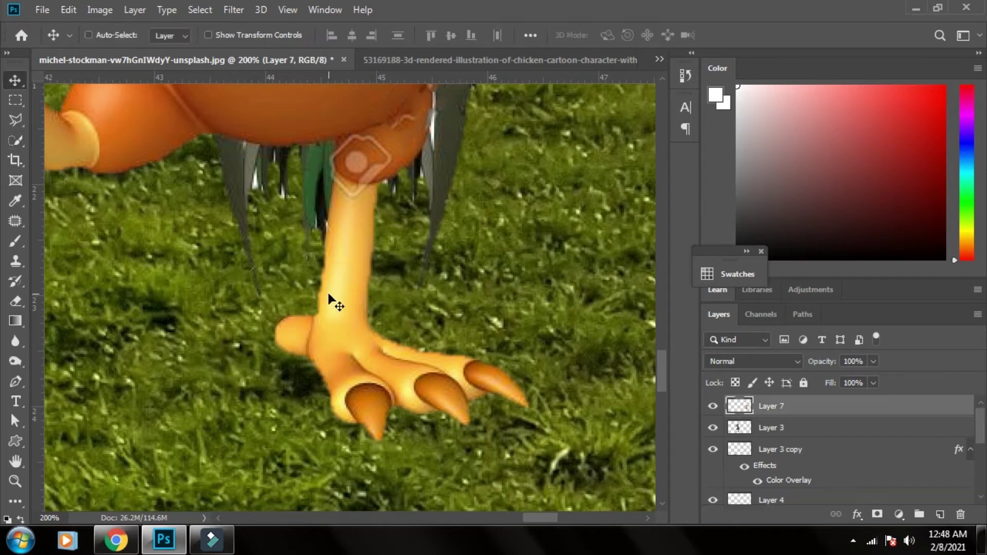
{"action": "left_click", "coordinate": [344, 331]}
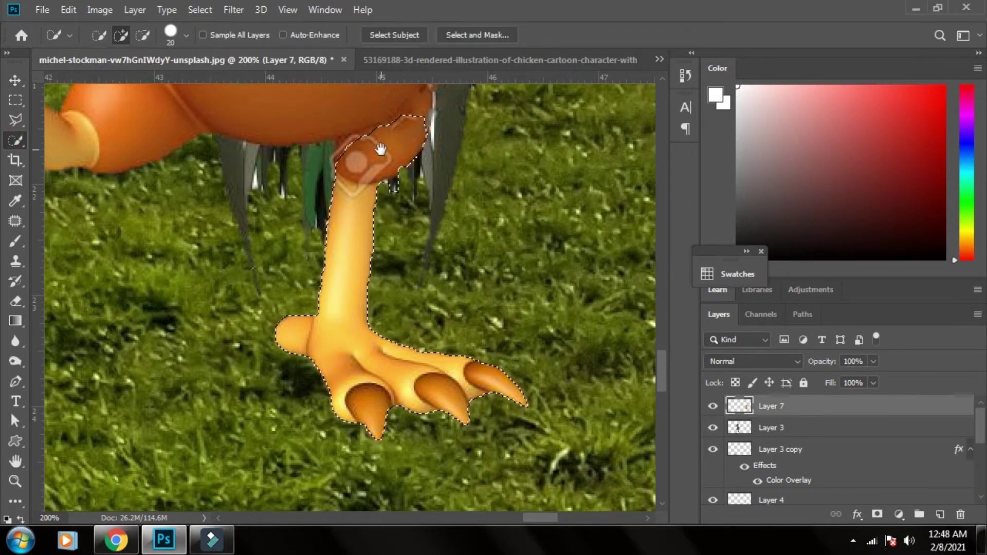
{"action": "scroll", "coordinate": [380, 149], "scroll_direction": "up", "scroll_amount": 3}
{"action": "key", "text": "bracketleft"}
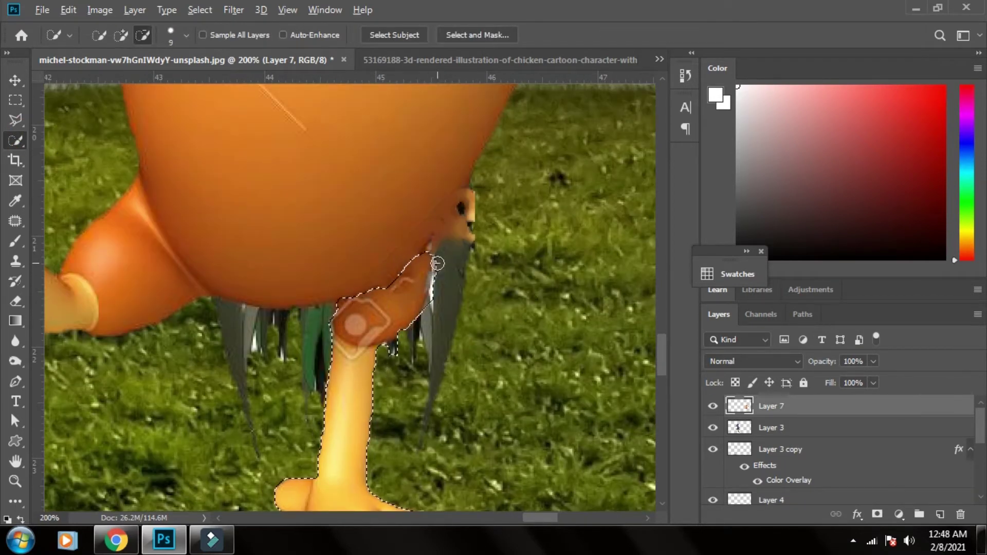
{"action": "key", "text": "ctrl+j"}
{"action": "key", "text": "v"}
{"action": "scroll", "coordinate": [390, 230], "scroll_direction": "left", "scroll_amount": 4}
{"action": "left_click_drag", "start_coordinate": [551, 335], "coordinate": [320, 320]}
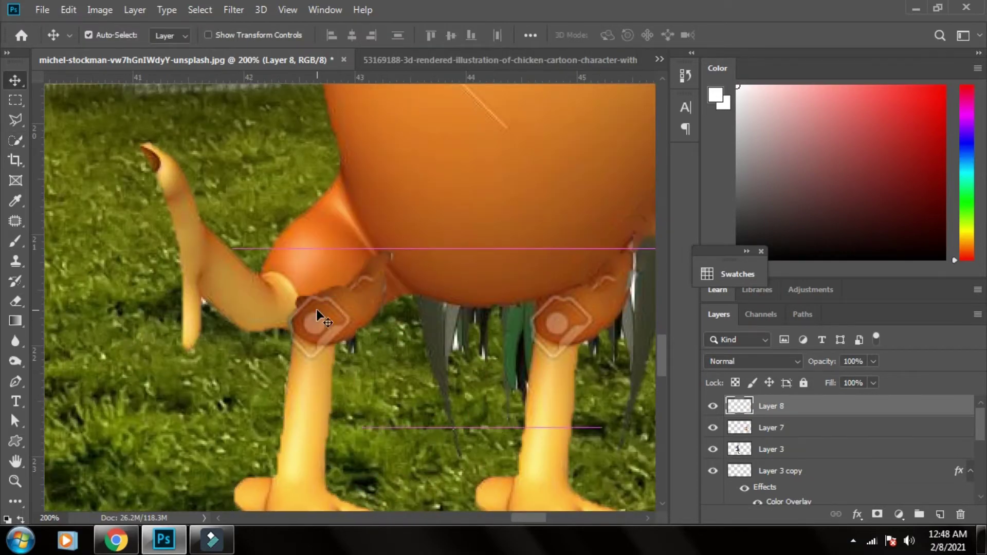
Step: Flip the leg copy vertically and rotate it into place
{"action": "key", "text": "ctrl+t"}
{"action": "right_click", "coordinate": [333, 320]}
{"action": "left_click", "coordinate": [374, 312]}
{"action": "mouse_move", "coordinate": [376, 283]}
{"action": "left_mouse_down"}
{"action": "mouse_move", "coordinate": [387, 307]}
{"action": "mouse_move", "coordinate": [372, 300]}
{"action": "left_mouse_up"}
{"action": "key", "text": "ctrl+minus"}
{"action": "key", "text": "ctrl+minus"}
{"action": "key", "text": "Return"}
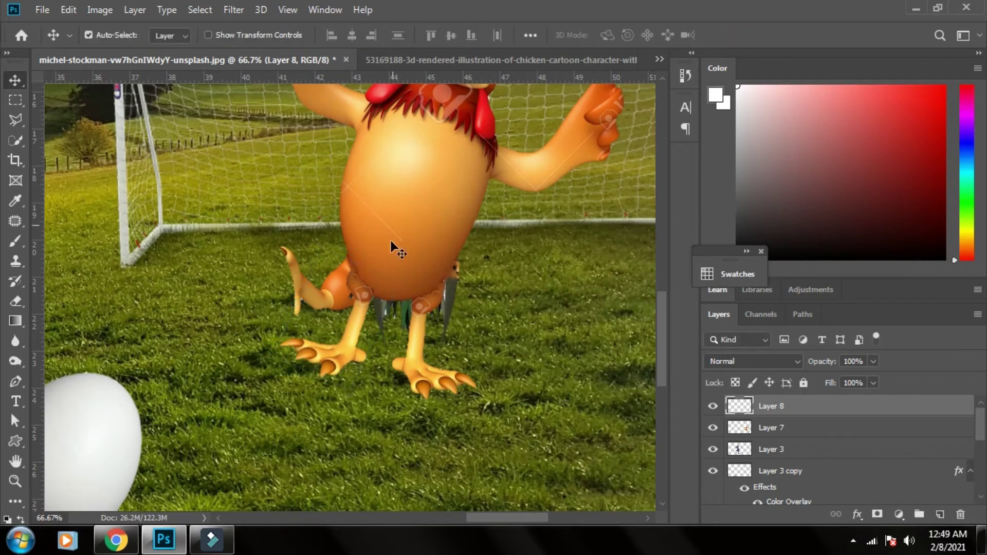
Step: Delete the stray raised leg from the chicken layer and erase leftover grass pixels
{"action": "key", "text": "alt+bracketleft"}
{"action": "key", "text": "ctrl+plus"}
{"action": "key", "text": "ctrl+plus"}
{"action": "key", "text": "w"}
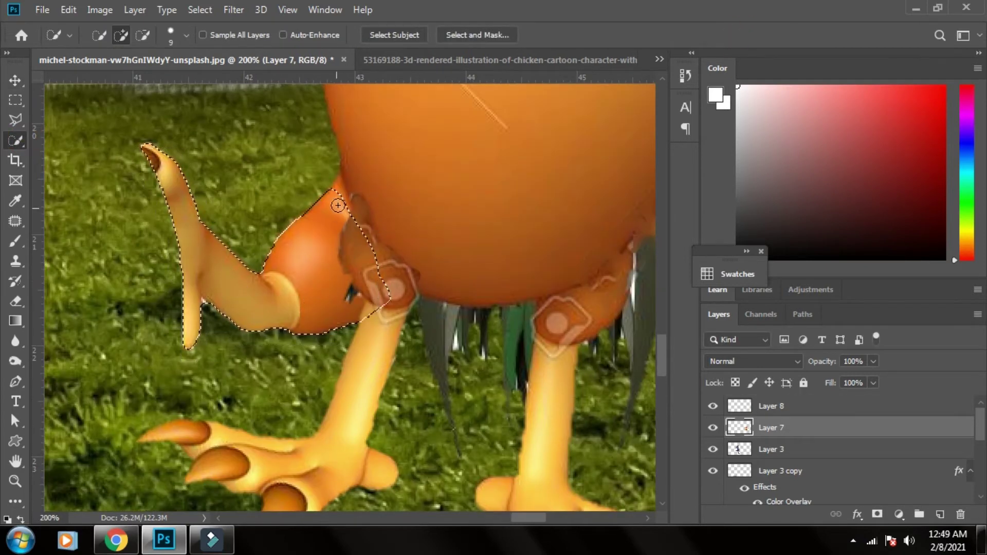
{"action": "key", "text": "Delete"}
{"action": "key", "text": "ctrl+d"}
{"action": "key", "text": "e"}
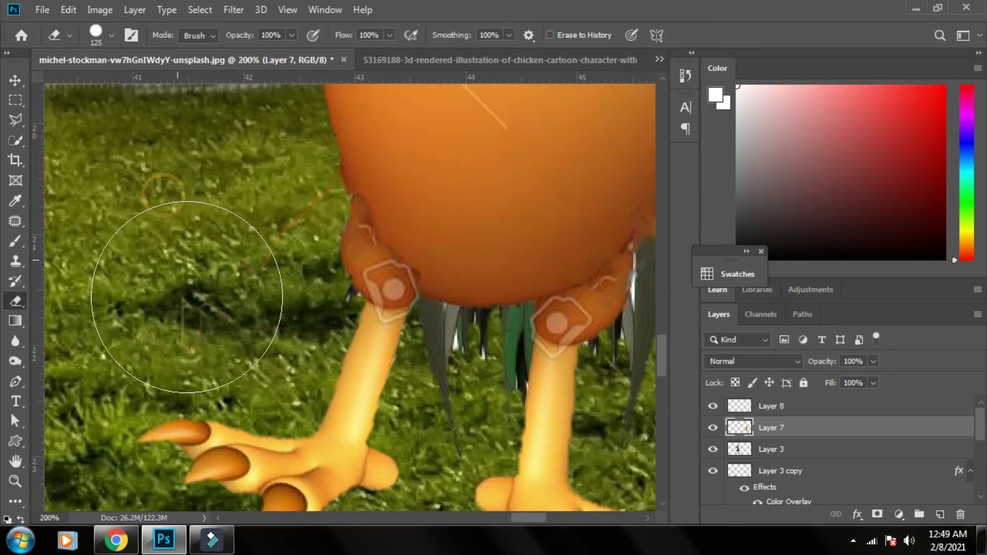
Step: Place the leg layer beneath the chicken and merge them into one layer
{"action": "key", "text": "v"}
{"action": "key", "text": "alt+bracketright"}
{"action": "key", "text": "ctrl+bracketleft"}
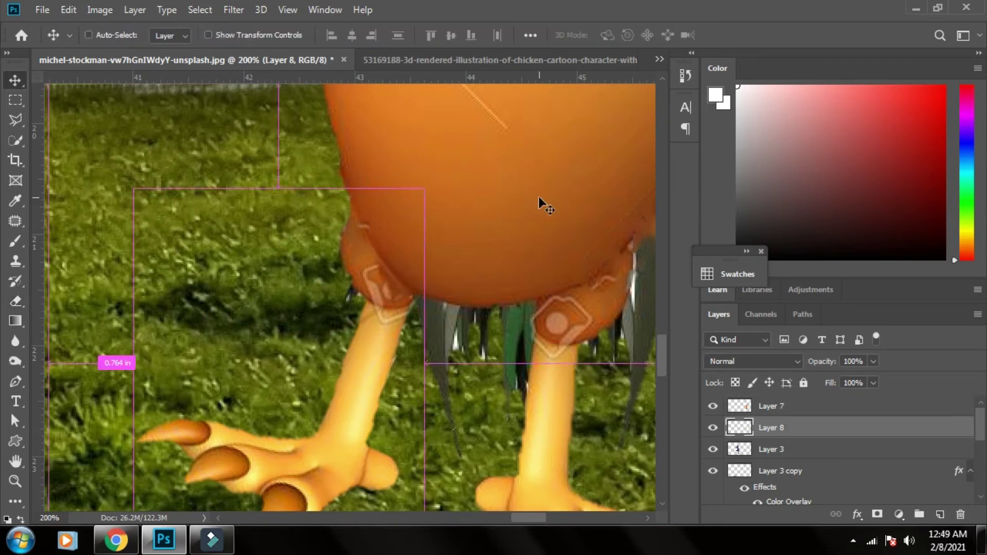
{"action": "key", "text": "ctrl+e"}
{"action": "key", "text": "ctrl+0"}
{"action": "key", "text": "ctrl+t"}
Step: Tilt the chicken about -13.6° and shrink it down into the goal
{"action": "left_click_drag", "start_coordinate": [629, 228], "coordinate": [607, 209]}
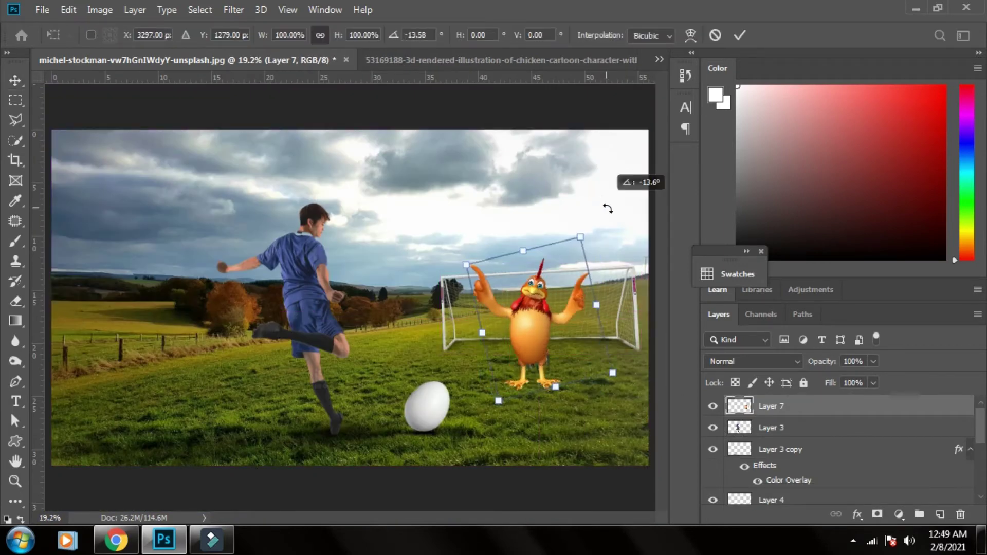
{"action": "left_click_drag", "start_coordinate": [517, 260], "coordinate": [523, 308]}
{"action": "key", "text": "Return"}
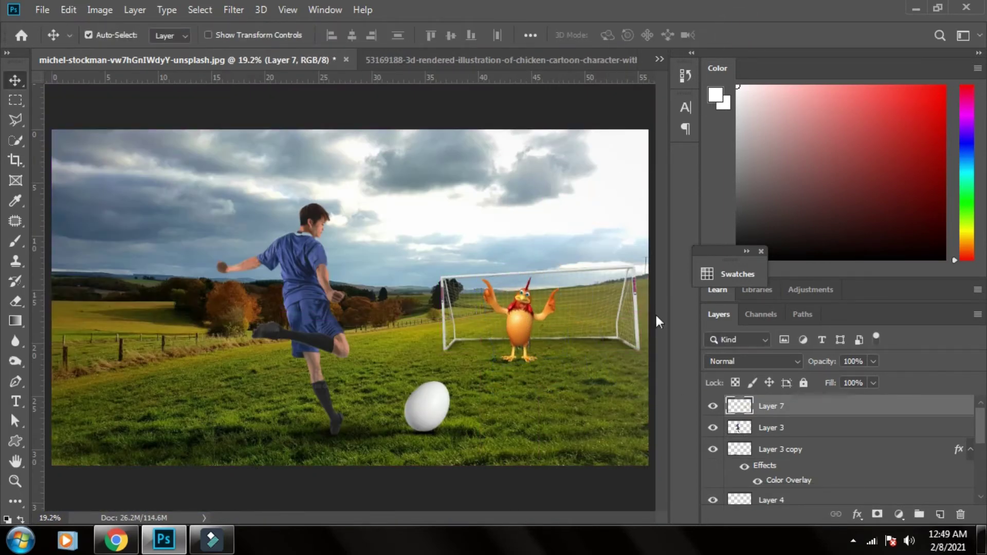
{"action": "scroll", "coordinate": [578, 342], "scroll_direction": "up", "scroll_amount": 6}
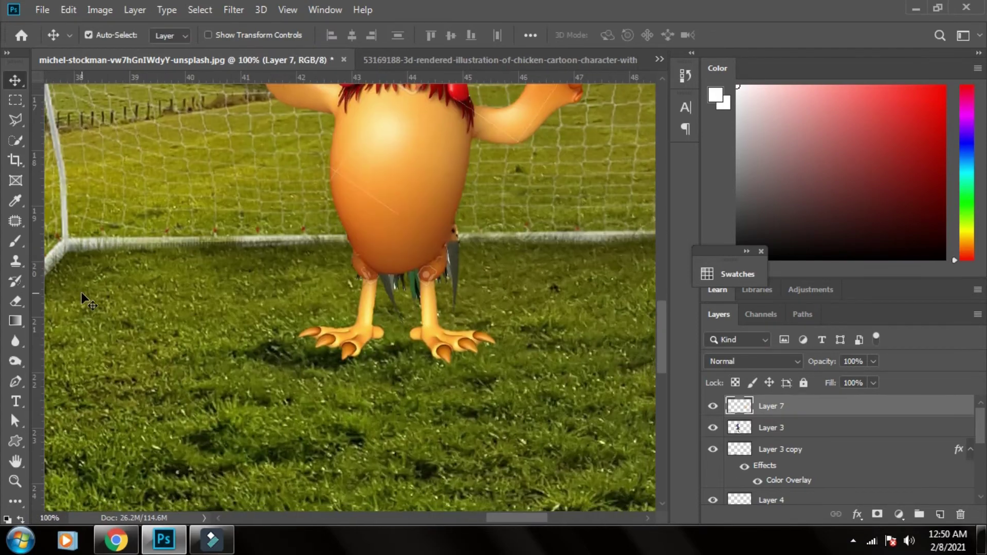
Step: Paint a soft patch beneath the chicken's feet on a new layer with a black Color Overlay
{"action": "key", "text": "b"}
{"action": "left_click", "coordinate": [939, 514]}
{"action": "key", "text": "ctrl+bracketleft"}
{"action": "left_click", "coordinate": [408, 329]}
{"action": "key", "text": "v"}
{"action": "double_click", "coordinate": [899, 428]}
{"action": "left_click", "coordinate": [330, 363]}
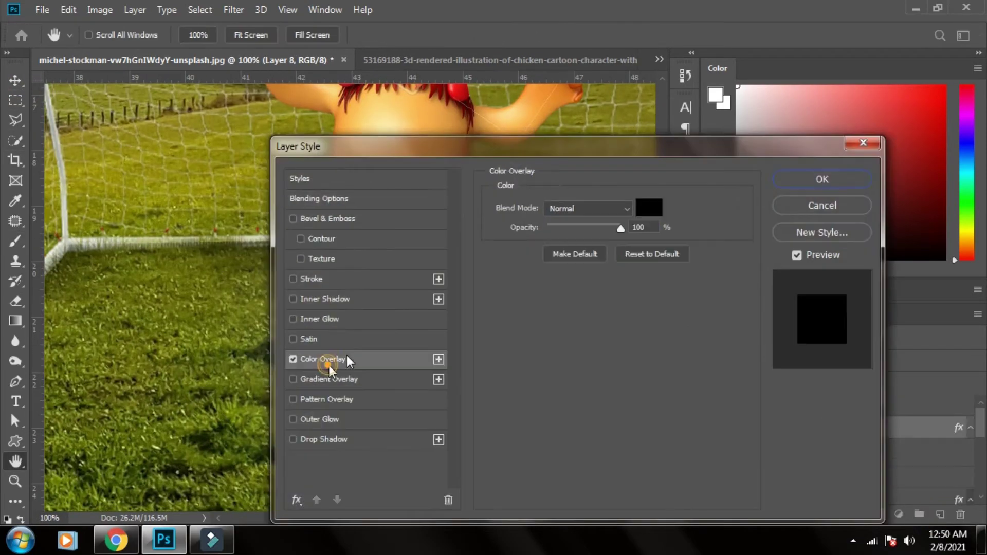
{"action": "key", "text": "Return"}
Step: Flatten the shadow into a thin strip, rotate it about 28°, and stretch it
{"action": "key", "text": "ctrl+t"}
{"action": "mouse_move", "coordinate": [520, 221]}
{"action": "left_mouse_down"}
{"action": "mouse_move", "coordinate": [523, 490]}
{"action": "mouse_move", "coordinate": [349, 350]}
{"action": "left_mouse_up"}
{"action": "key", "text": "Return"}
{"action": "key", "text": "ctrl+t"}
{"action": "mouse_move", "coordinate": [653, 360]}
{"action": "left_mouse_down"}
{"action": "mouse_move", "coordinate": [483, 334]}
{"action": "mouse_move", "coordinate": [491, 373]}
{"action": "mouse_move", "coordinate": [505, 382]}
{"action": "left_mouse_up"}
{"action": "left_click_drag", "start_coordinate": [444, 381], "coordinate": [437, 396]}
{"action": "left_click_drag", "start_coordinate": [572, 466], "coordinate": [569, 467]}
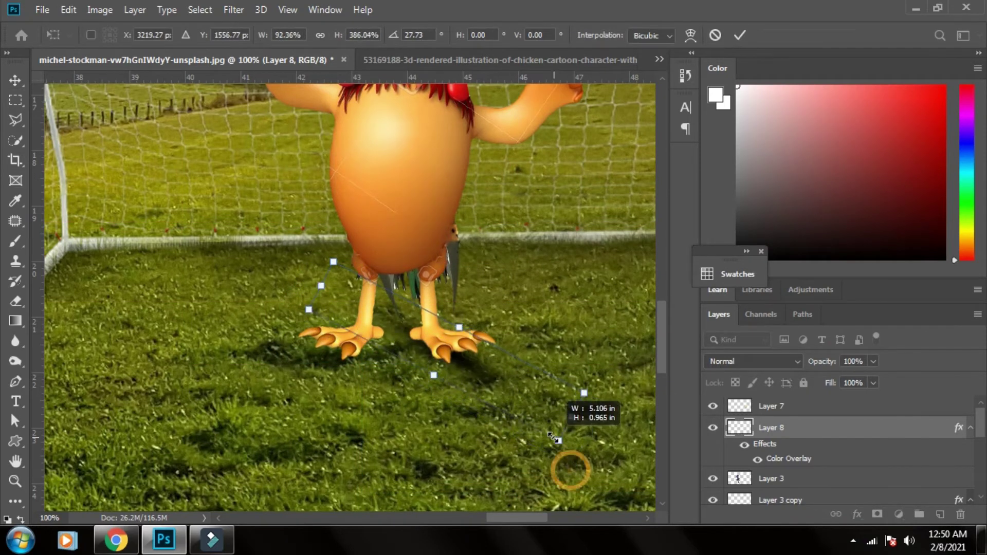
{"action": "left_click", "coordinate": [739, 35]}
Step: Duplicate the shadow at 74% opacity and flip the copy horizontally
{"action": "key", "text": "ctrl+j"}
{"action": "key", "text": "7"}
{"action": "key", "text": "4"}
{"action": "key", "text": "ctrl+t"}
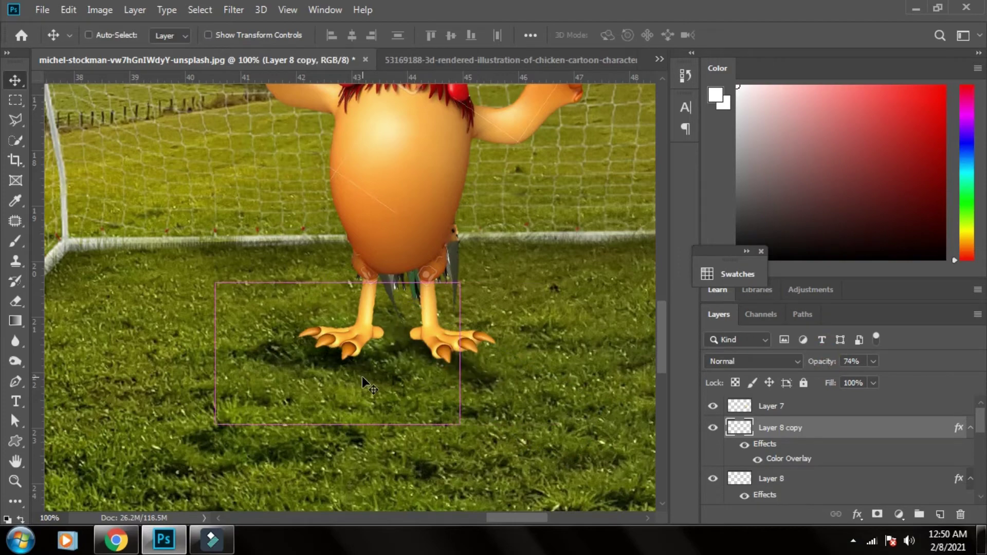
{"action": "right_click", "coordinate": [363, 373]}
{"action": "left_click", "coordinate": [452, 340]}
{"action": "left_click", "coordinate": [739, 35]}
Step: Duplicate the chicken layer and nudge the copy down
{"action": "left_click", "coordinate": [413, 212]}
{"action": "key", "text": "ctrl+j"}
{"action": "key", "text": "shift+Down"}
{"action": "key", "text": "shift+Down"}
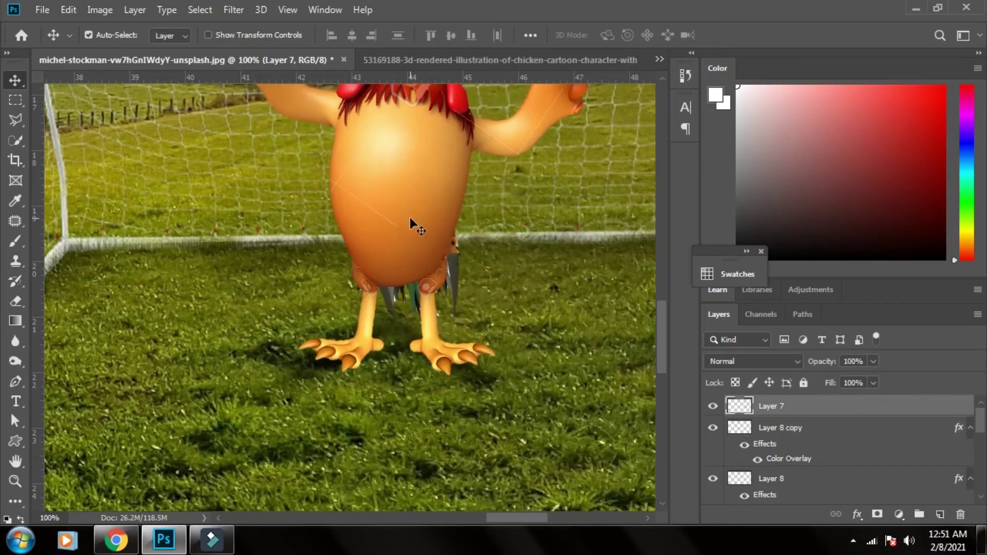
{"action": "key", "text": "Down"}
{"action": "key", "text": "Down"}
{"action": "key", "text": "Down"}
Step: Skew the chicken copy flat across the grass as a cast shadow
{"action": "key", "text": "ctrl+minus"}
{"action": "key", "text": "ctrl+minus"}
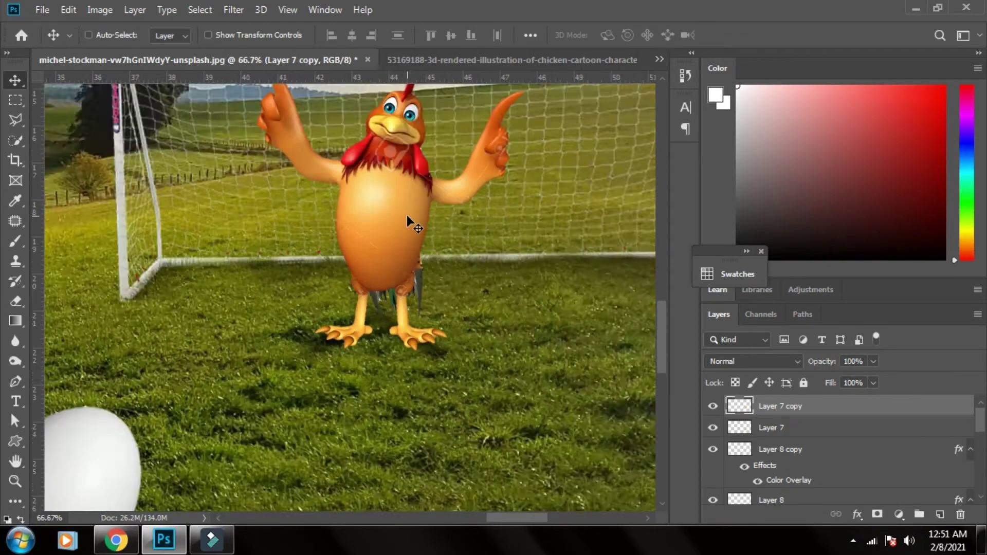
{"action": "key", "text": "ctrl+minus"}
{"action": "key", "text": "ctrl+t"}
{"action": "right_click", "coordinate": [395, 222]}
{"action": "key", "text": "Escape"}
{"action": "left_click_drag", "start_coordinate": [316, 137], "coordinate": [259, 207]}
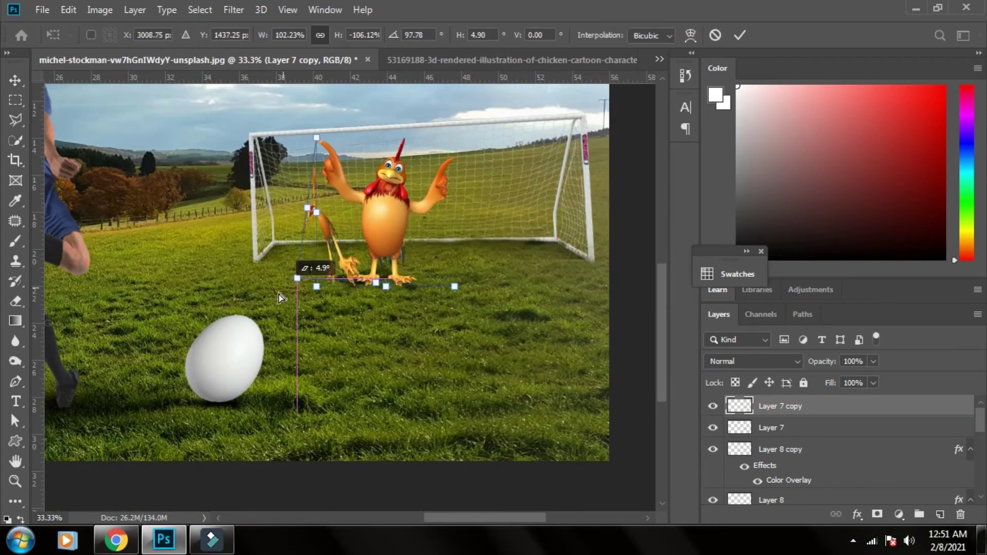
{"action": "key", "text": "Return"}
Step: Turn the skewed copy black with a Color Overlay and soften it with Gaussian Blur
{"action": "double_click", "coordinate": [833, 406]}
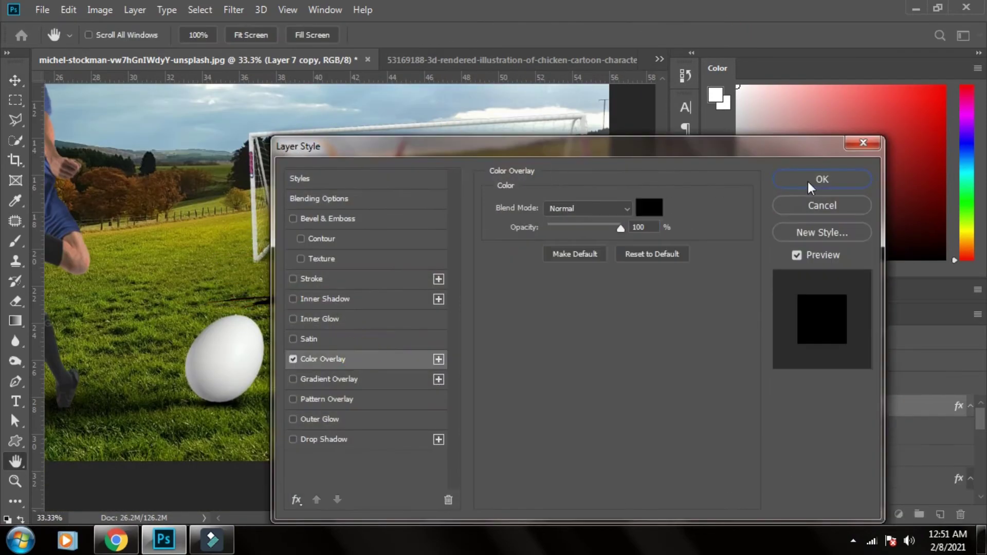
{"action": "left_click", "coordinate": [822, 183]}
{"action": "left_click", "coordinate": [234, 10]}
{"action": "left_click", "coordinate": [458, 234]}
{"action": "key", "text": "Return"}
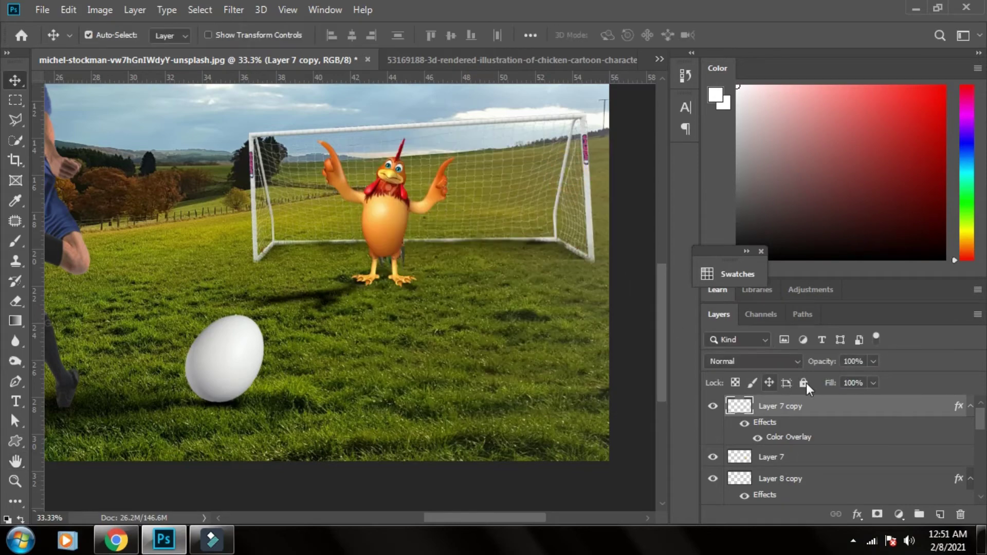
Step: Add a mask to chicken Layer 7 and test-paint grass blades over its toes, then undo
{"action": "key", "text": "alt+bracketleft"}
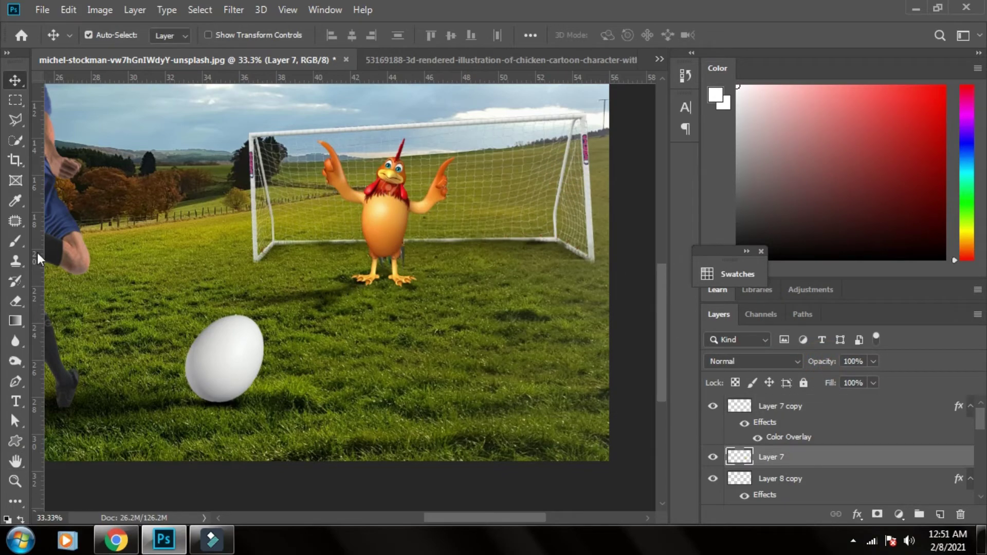
{"action": "left_click", "coordinate": [16, 240]}
{"action": "left_click", "coordinate": [111, 35]}
{"action": "left_click", "coordinate": [103, 252]}
{"action": "key", "text": "ctrl+1"}
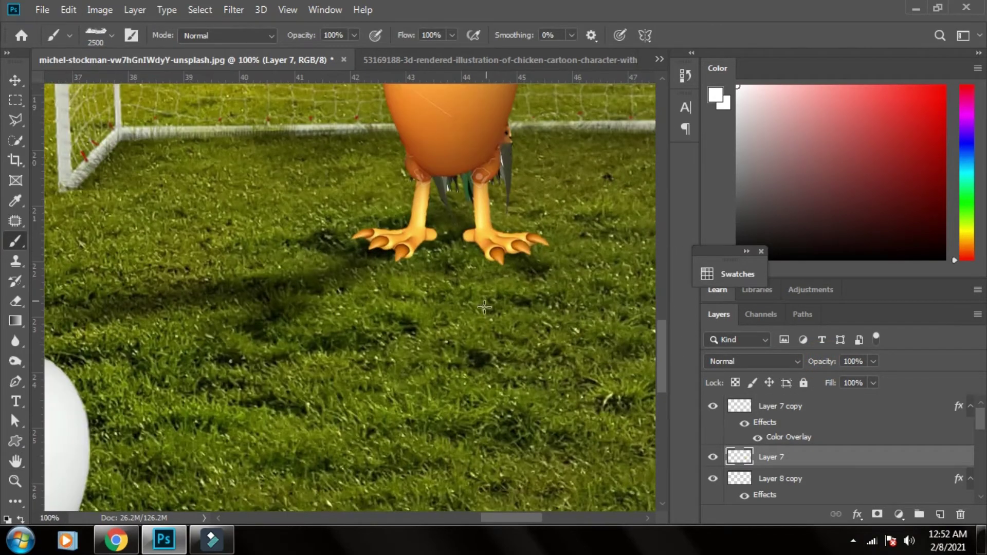
{"action": "left_click", "coordinate": [877, 514]}
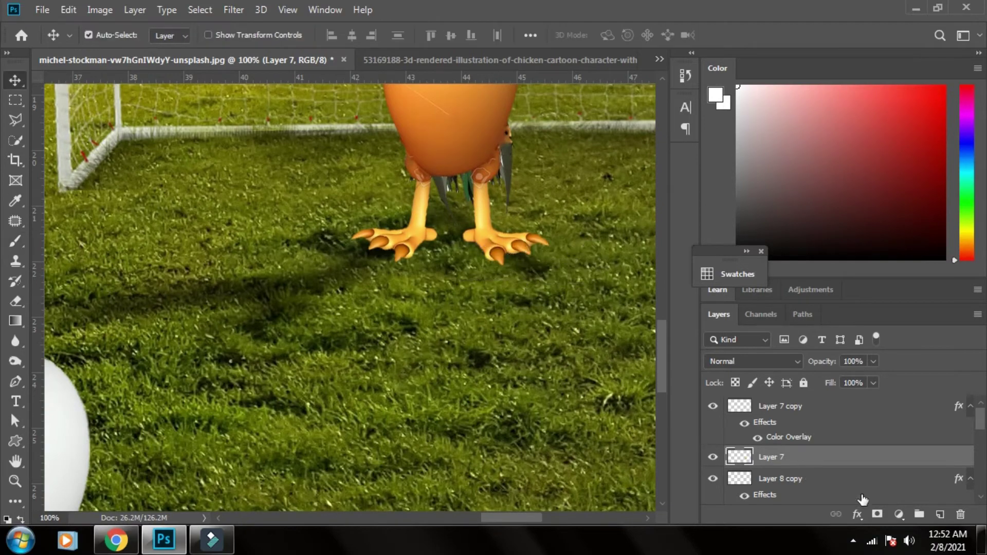
{"action": "left_click_drag", "start_coordinate": [529, 252], "coordinate": [375, 251]}
{"action": "key", "text": "bracketright"}
{"action": "key", "text": "bracketright"}
{"action": "key", "text": "bracketright"}
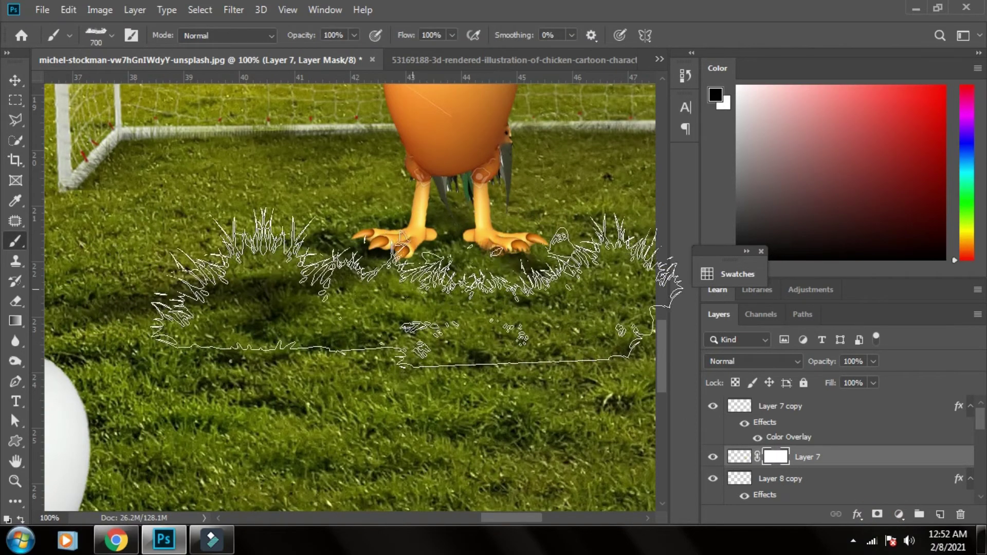
{"action": "key", "text": "ctrl+z"}
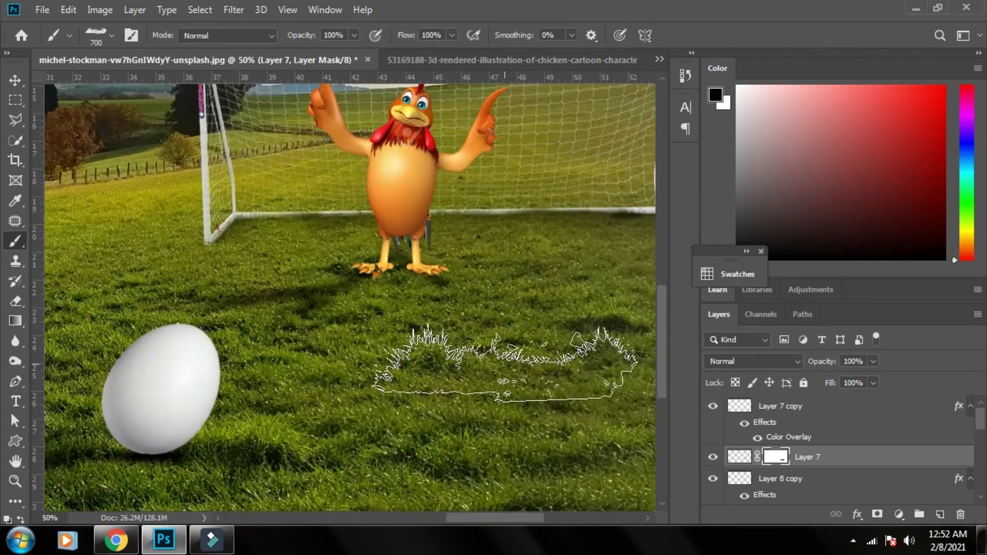
Step: Zoom out and make the boy's Layer 3 the active layer
{"action": "key", "text": "ctrl+minus"}
{"action": "key", "text": "ctrl+minus"}
{"action": "scroll", "coordinate": [514, 308], "scroll_direction": "down", "scroll_amount": 5}
{"action": "scroll", "coordinate": [514, 308], "scroll_direction": "left", "scroll_amount": 10}
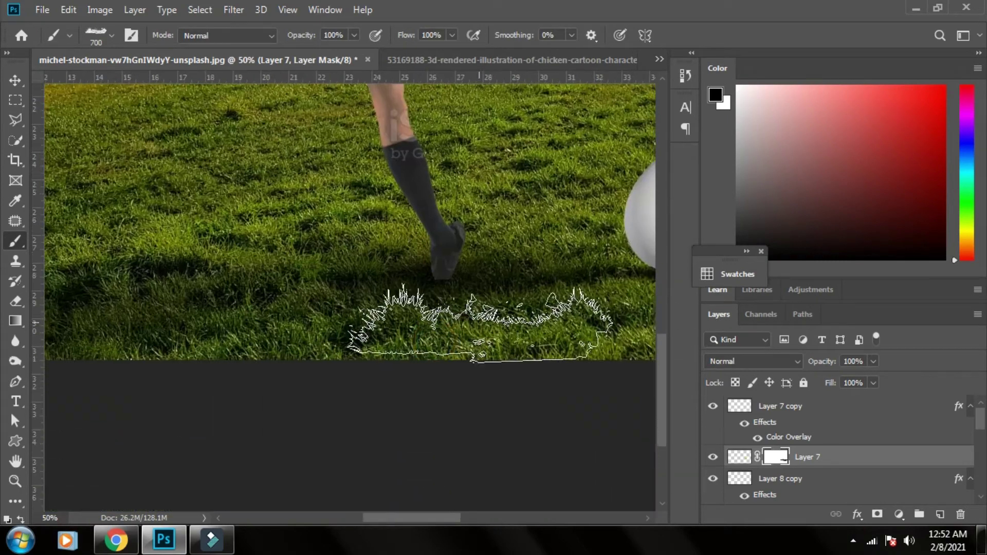
{"action": "key", "text": "v"}
{"action": "left_click", "coordinate": [417, 198]}
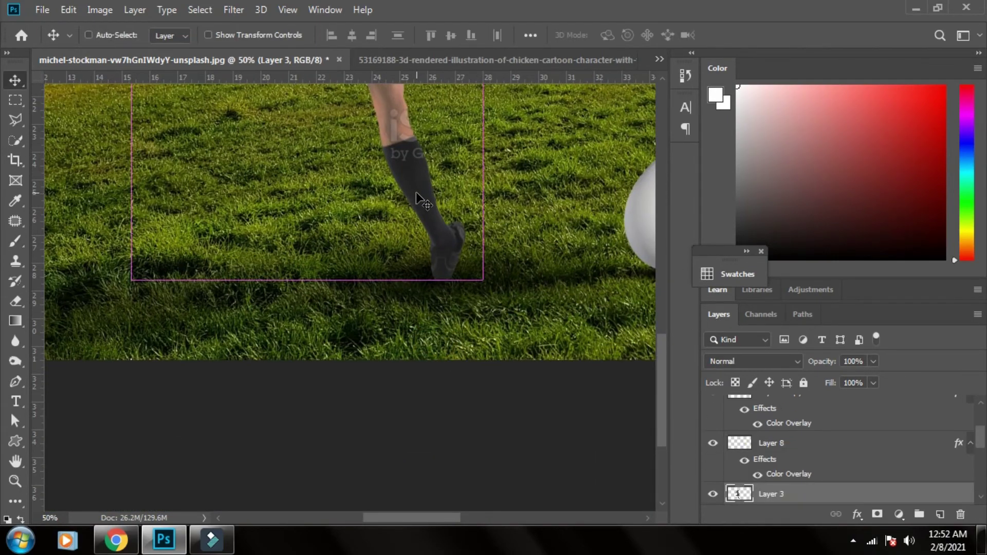
Step: Clone away the watermark on the boy's sock
{"action": "key", "text": "ctrl+plus"}
{"action": "key", "text": "ctrl+plus"}
{"action": "key", "text": "s"}
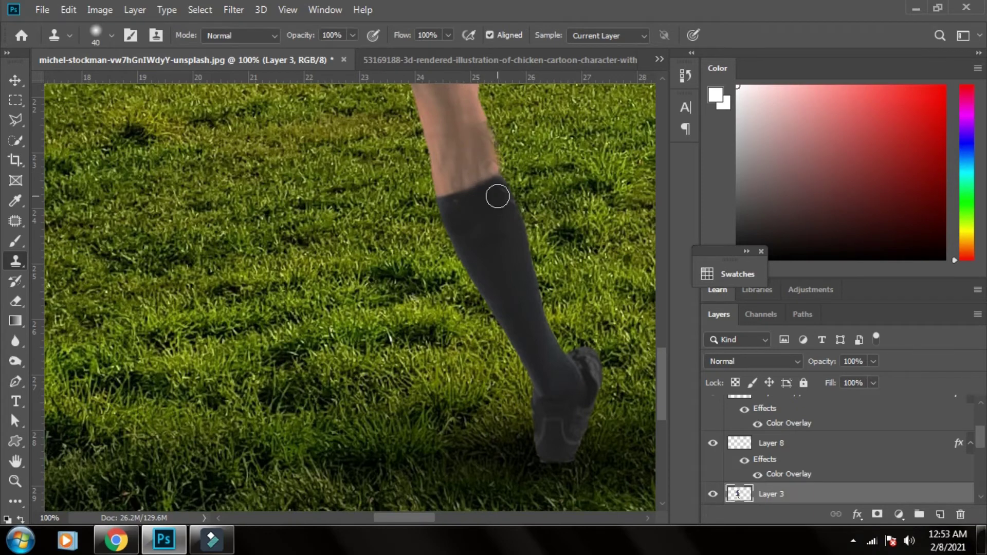
{"action": "key", "text": "ctrl+minus"}
{"action": "key", "text": "v"}
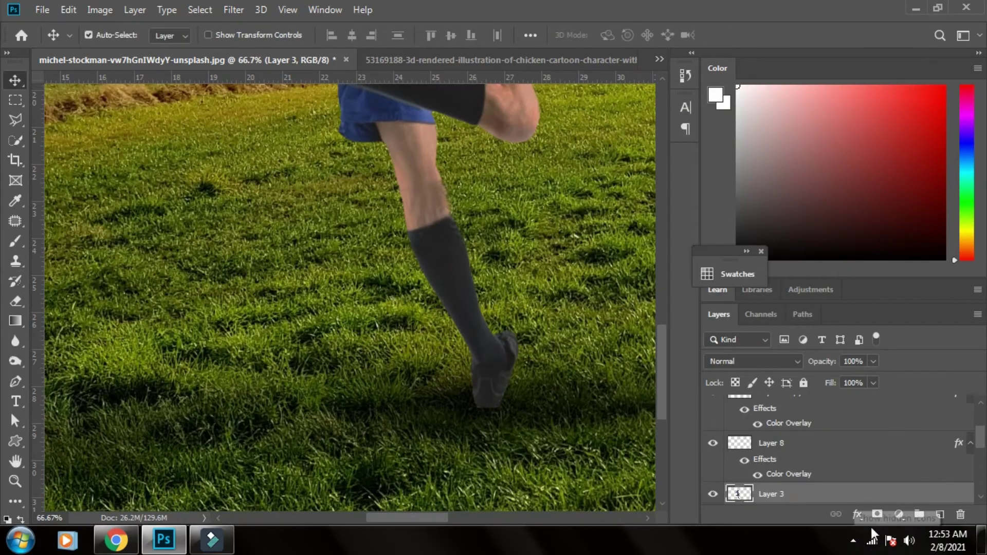
Step: Mask the boy's Layer 3 and paint grass blades over his planted foot
{"action": "left_click", "coordinate": [877, 514]}
{"action": "key", "text": "b"}
{"action": "key", "text": "d"}
{"action": "key", "text": "ctrl+minus"}
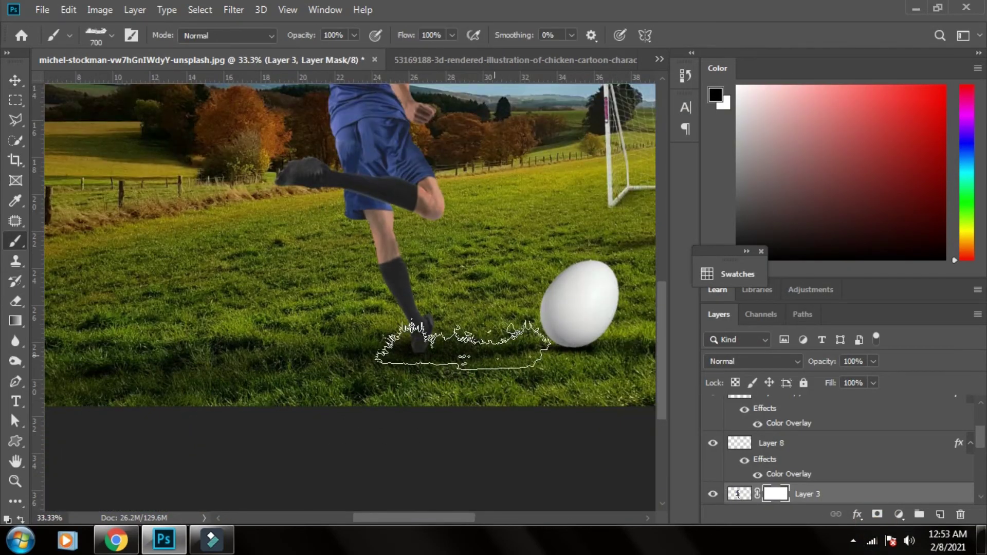
{"action": "left_click_drag", "start_coordinate": [530, 375], "coordinate": [442, 419]}
Step: Select the egg's Layer 5 for masking and lower the shadow layer's opacity to 91%
{"action": "key", "text": "v"}
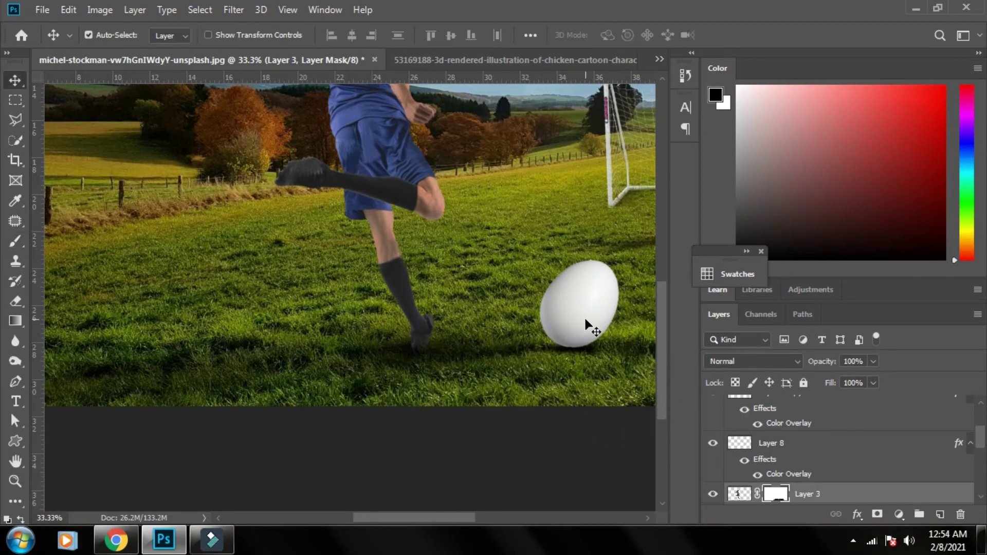
{"action": "left_click", "coordinate": [586, 323]}
{"action": "key", "text": "b"}
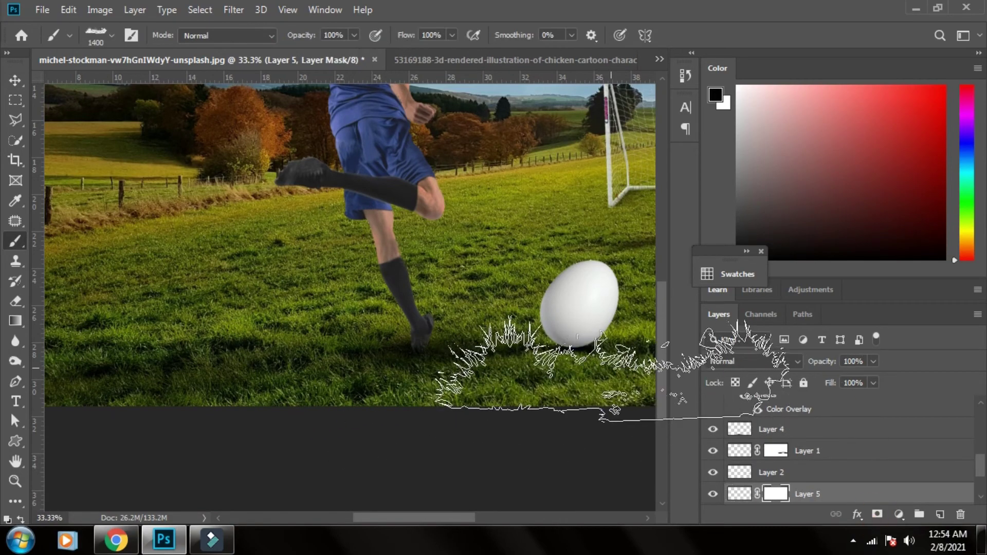
{"action": "key", "text": "ctrl+minus"}
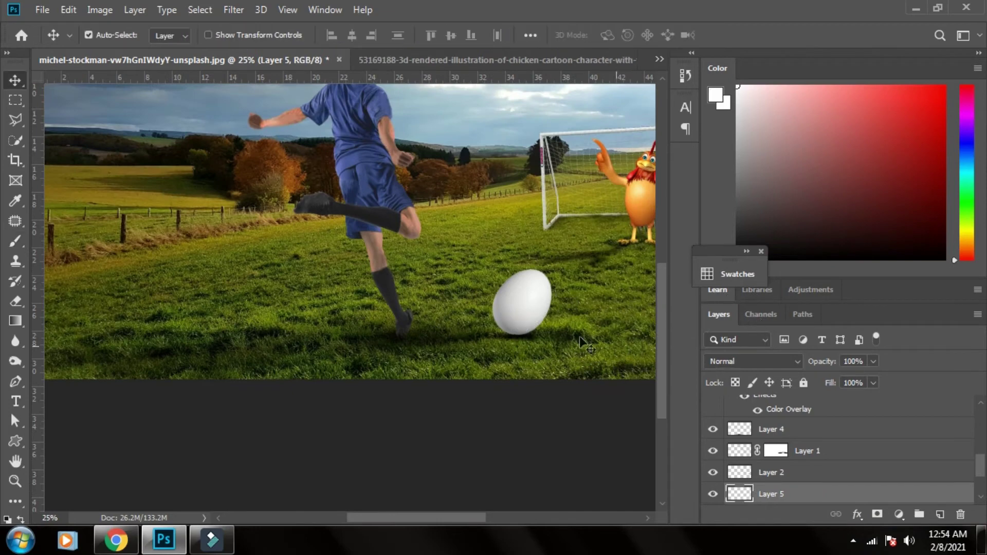
{"action": "scroll", "coordinate": [823, 452], "scroll_direction": "down", "scroll_amount": 2}
{"action": "left_click", "coordinate": [771, 443]}
{"action": "left_click_drag", "start_coordinate": [823, 362], "coordinate": [819, 366]}
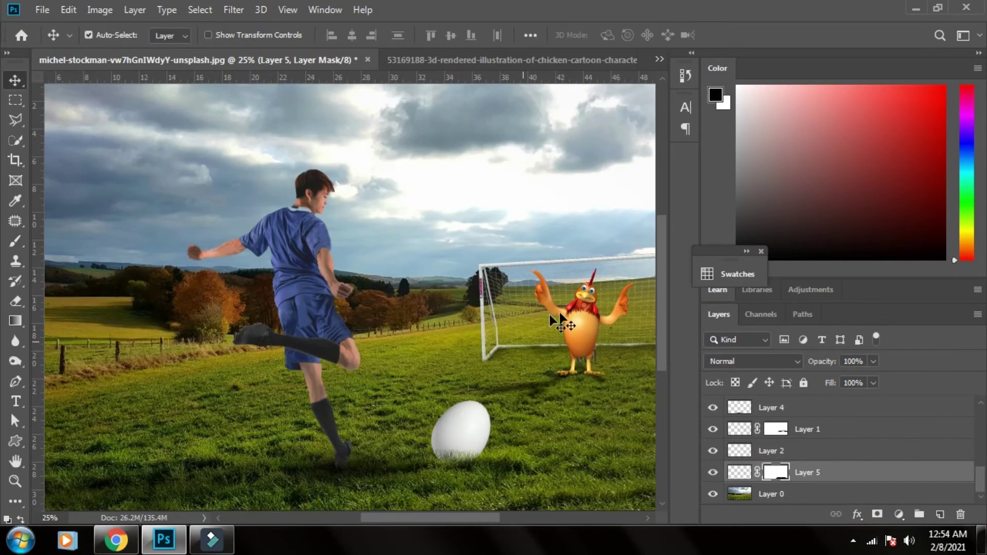
Step: Darken the egg's Layer 5 and chicken's Layer 7 with Brightness/Contrast (about -55 and -51)
{"action": "left_click", "coordinate": [668, 249]}
{"action": "left_click", "coordinate": [739, 472]}
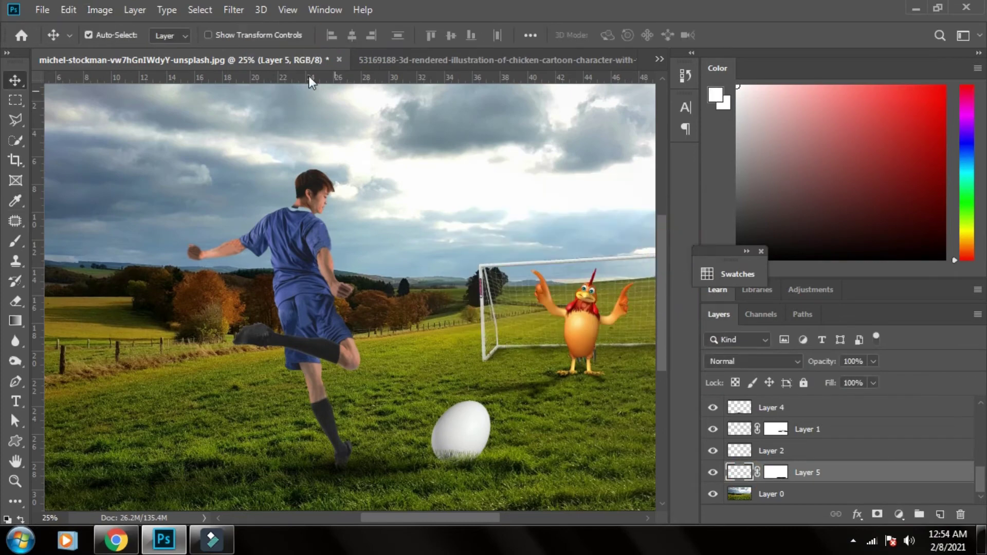
{"action": "left_click", "coordinate": [100, 9]}
{"action": "left_click", "coordinate": [308, 46]}
{"action": "left_click_drag", "start_coordinate": [524, 234], "coordinate": [530, 238]}
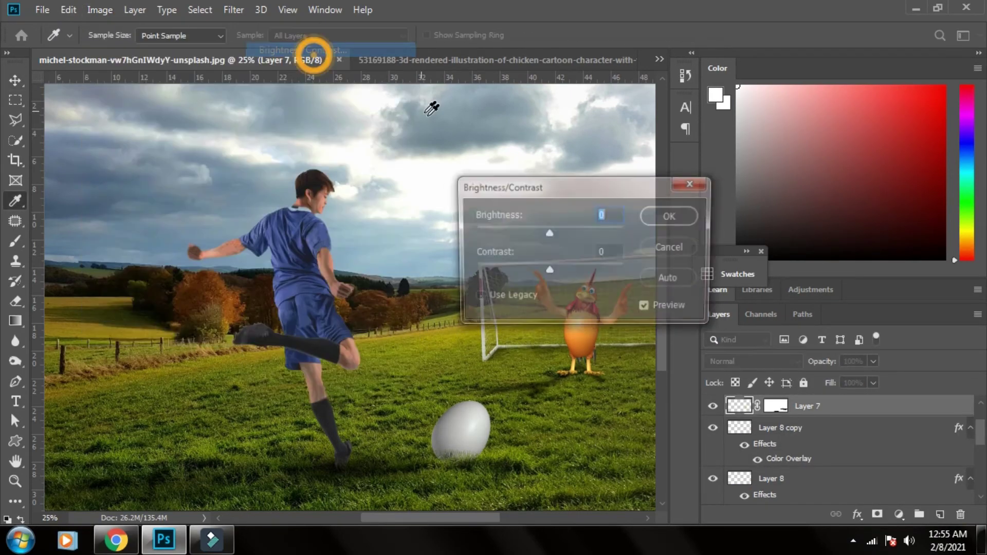
{"action": "left_click_drag", "start_coordinate": [703, 170], "coordinate": [678, 171]}
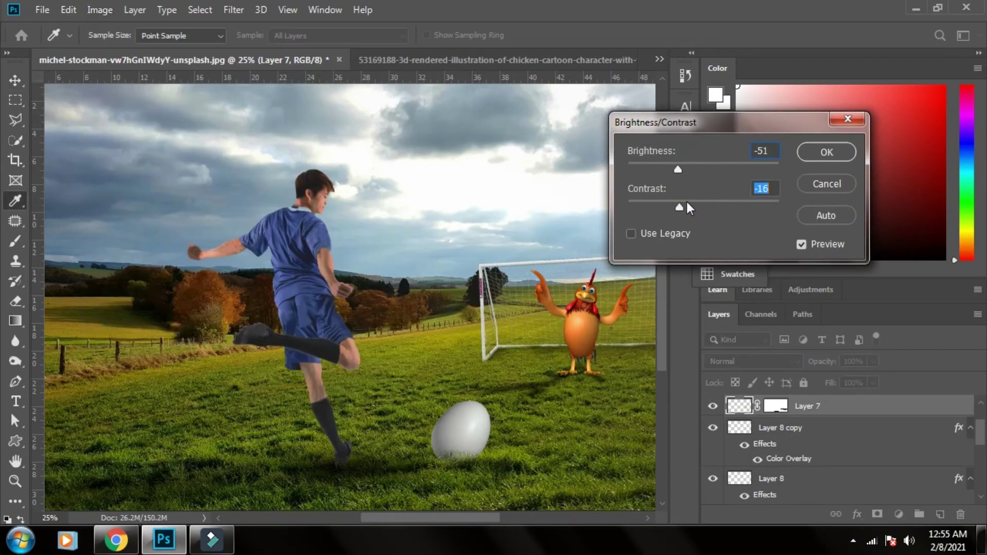
{"action": "left_click", "coordinate": [848, 120]}
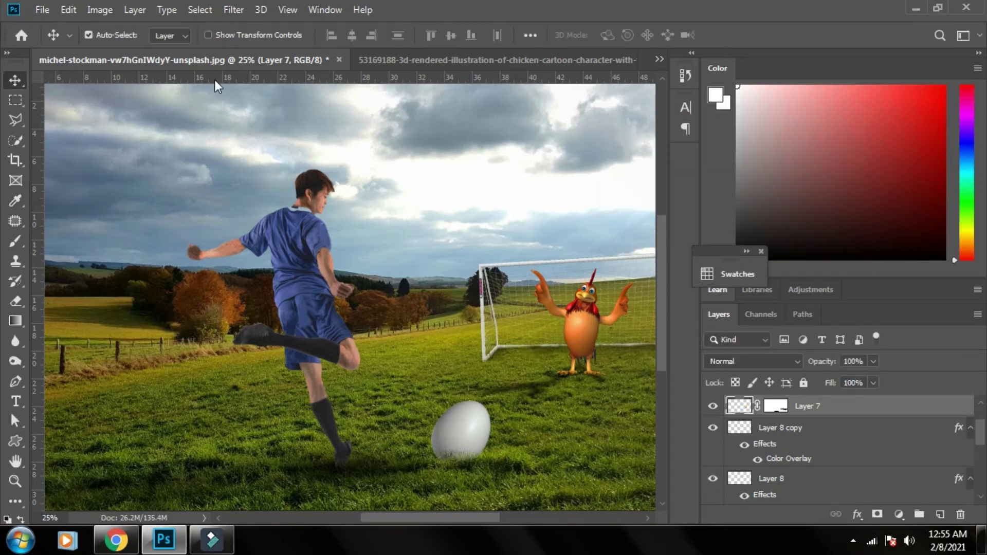
Step: Open the Camera Raw filter and warm the colour temperature
{"action": "left_click", "coordinate": [240, 11]}
{"action": "left_click", "coordinate": [300, 108]}
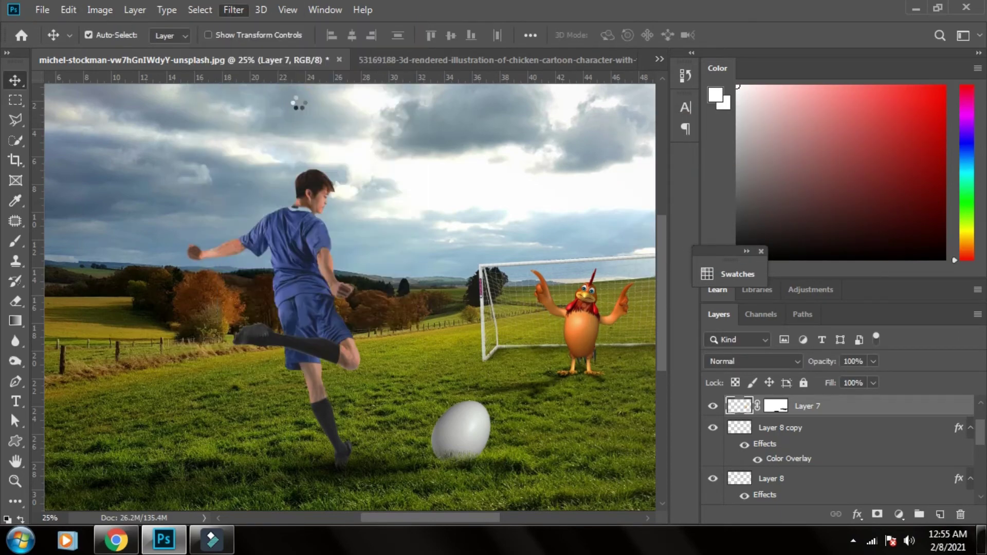
{"action": "left_click", "coordinate": [810, 296]}
Step: Search Google for 'farm house' images in a new browser tab and scroll the results
{"action": "key", "text": "Return"}
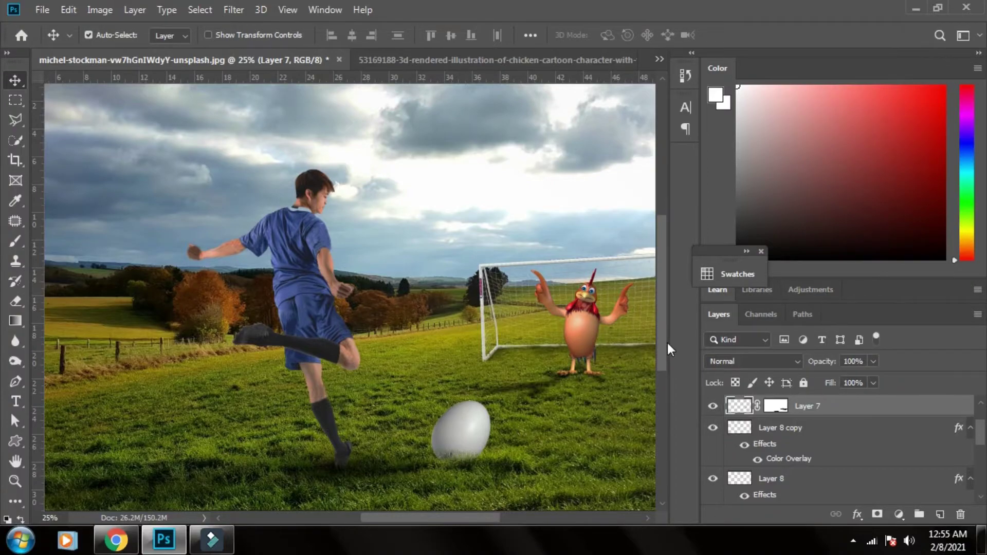
{"action": "key", "text": "ctrl+0"}
{"action": "key", "text": "alt+Tab"}
{"action": "type", "text": "farm h"}
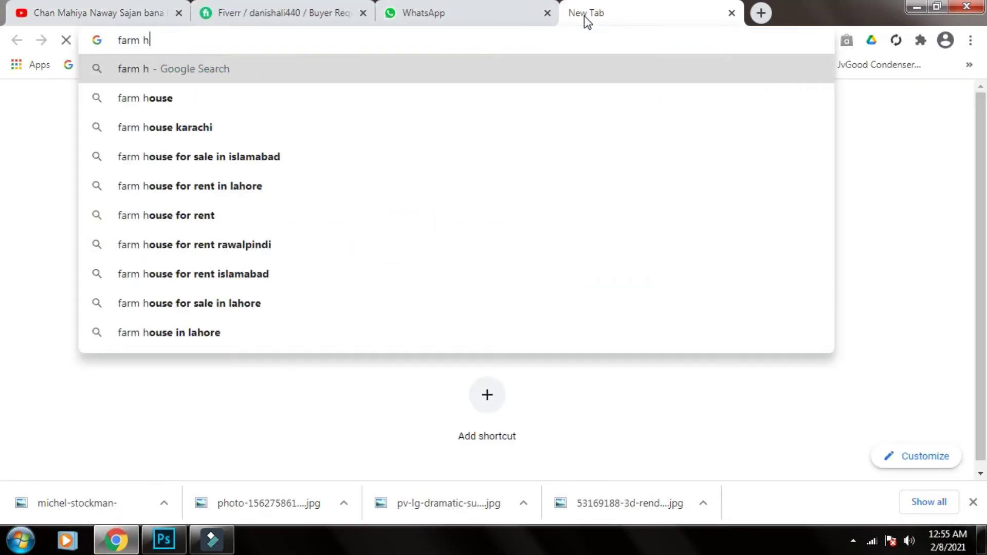
{"action": "type", "text": "ouse"}
{"action": "key", "text": "Return"}
{"action": "scroll", "coordinate": [302, 176], "scroll_direction": "down", "scroll_amount": 4}
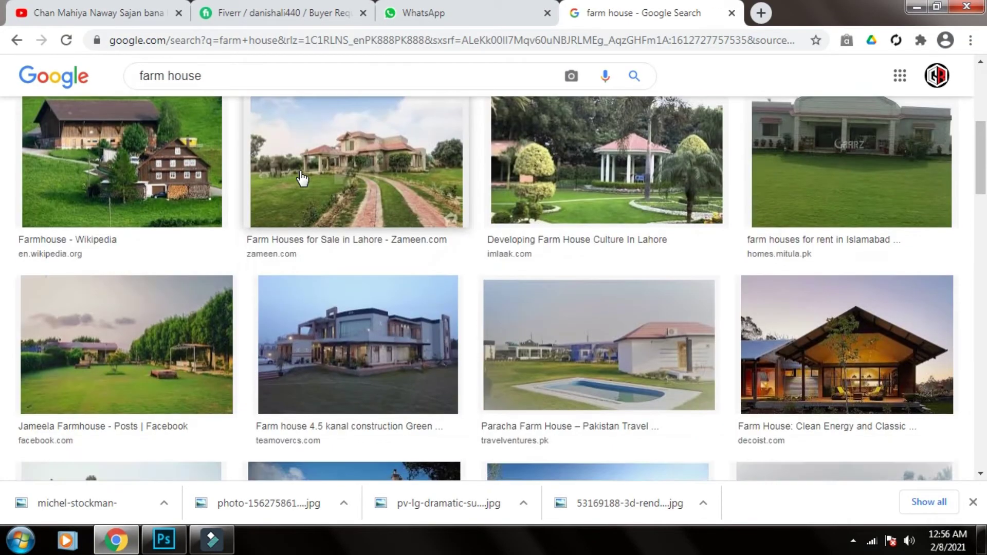
{"action": "scroll", "coordinate": [301, 177], "scroll_direction": "down", "scroll_amount": 4}
{"action": "scroll", "coordinate": [303, 177], "scroll_direction": "down", "scroll_amount": 4}
{"action": "scroll", "coordinate": [300, 172], "scroll_direction": "down", "scroll_amount": 5}
{"action": "scroll", "coordinate": [300, 172], "scroll_direction": "down", "scroll_amount": 5}
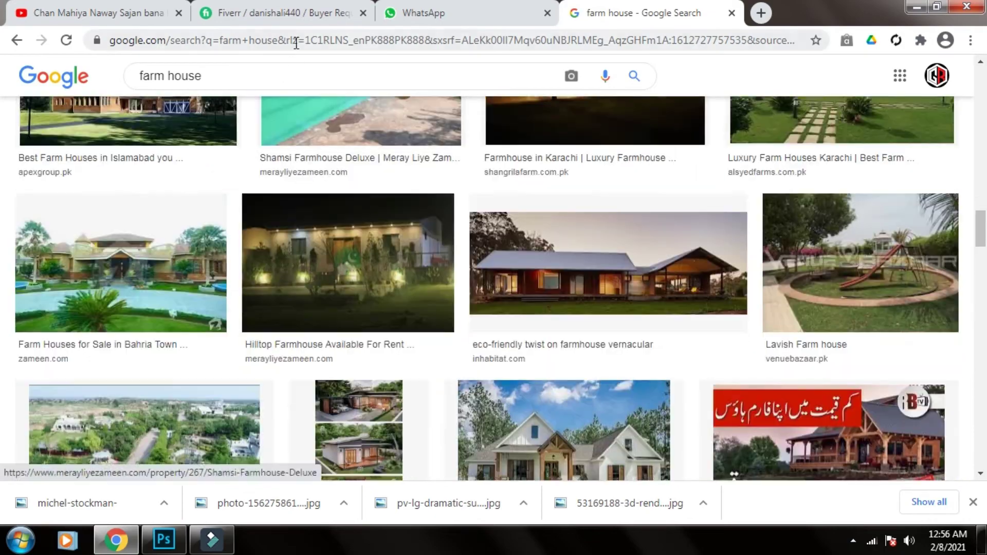
Step: Change the search to 'haunted house' and preview the weathered wooden house photo
{"action": "left_click", "coordinate": [153, 70]}
{"action": "type", "text": "haunted house"}
{"action": "key", "text": "Return"}
{"action": "scroll", "coordinate": [359, 245], "scroll_direction": "down", "scroll_amount": 3}
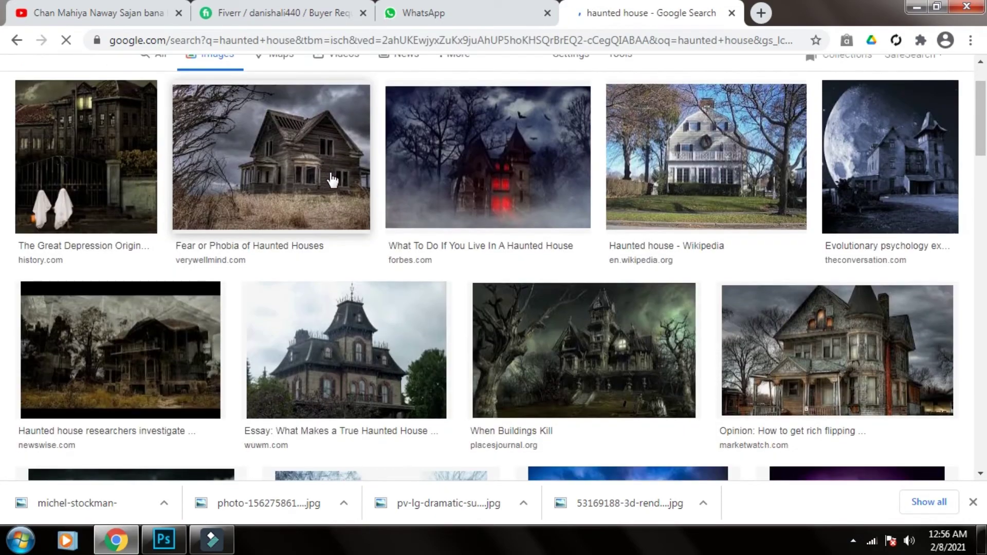
{"action": "left_click", "coordinate": [333, 180]}
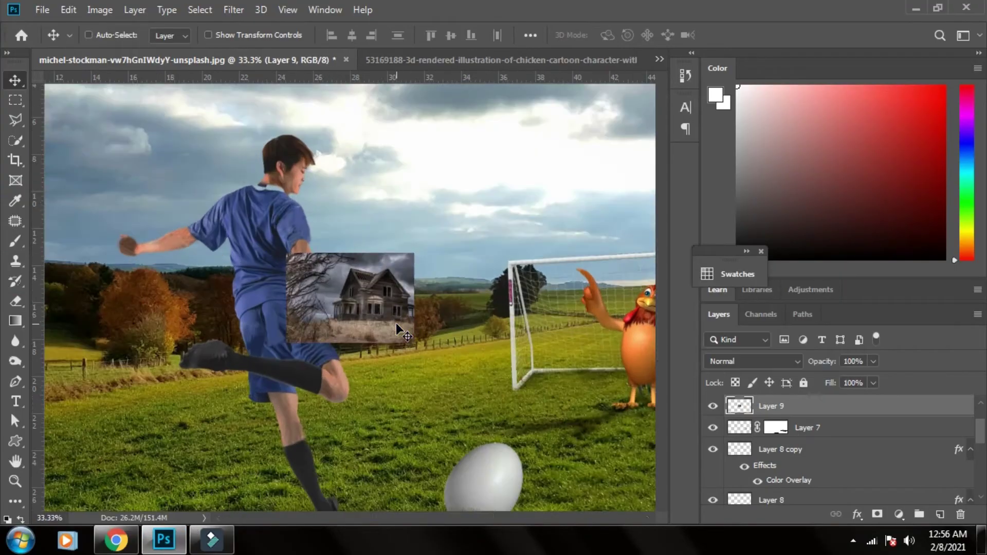
Step: Place the house photo into the composite and mask it with Select Subject
{"action": "mouse_move", "coordinate": [414, 551]}
{"action": "left_mouse_down"}
{"action": "mouse_move", "coordinate": [379, 348]}
{"action": "mouse_move", "coordinate": [365, 348]}
{"action": "left_mouse_up"}
{"action": "left_click", "coordinate": [149, 252]}
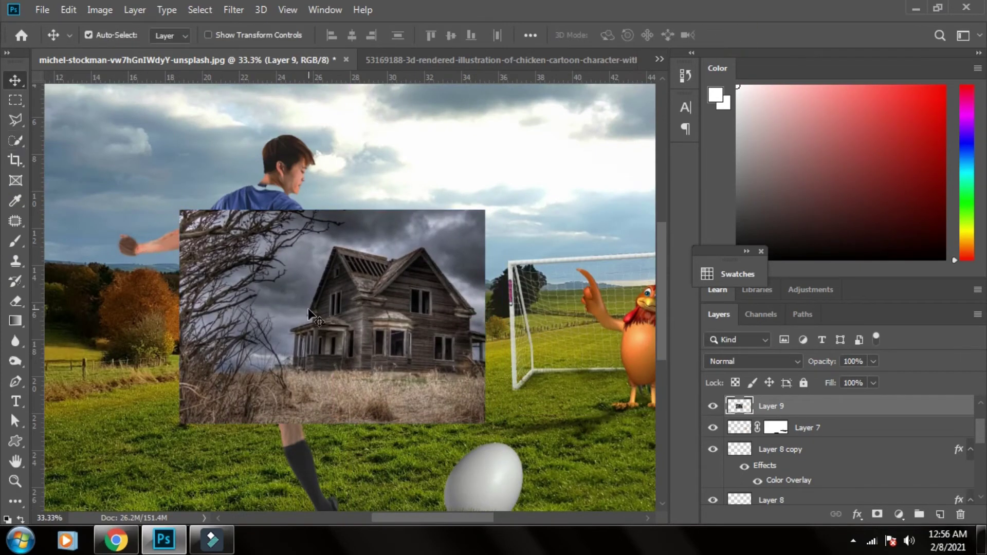
{"action": "left_click", "coordinate": [394, 35]}
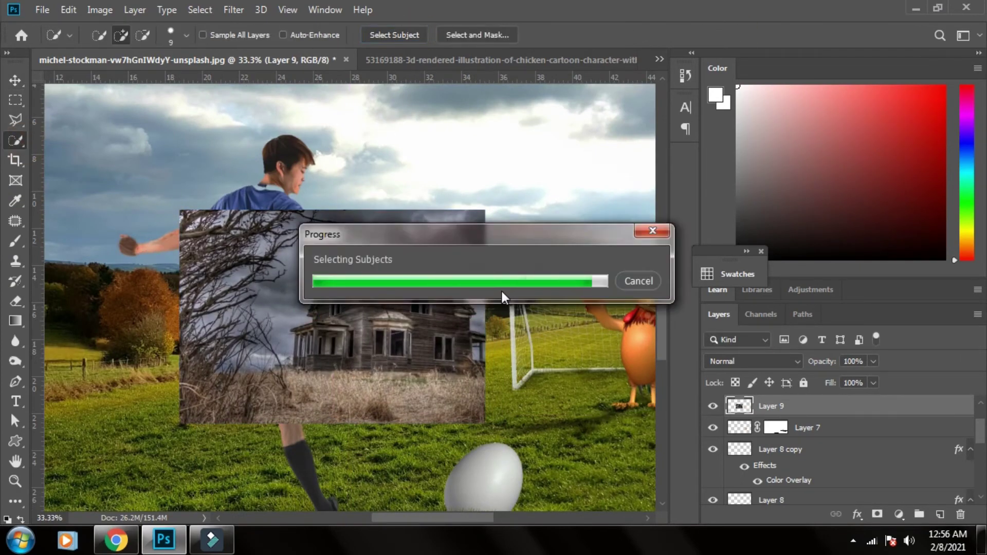
{"action": "left_click", "coordinate": [877, 514]}
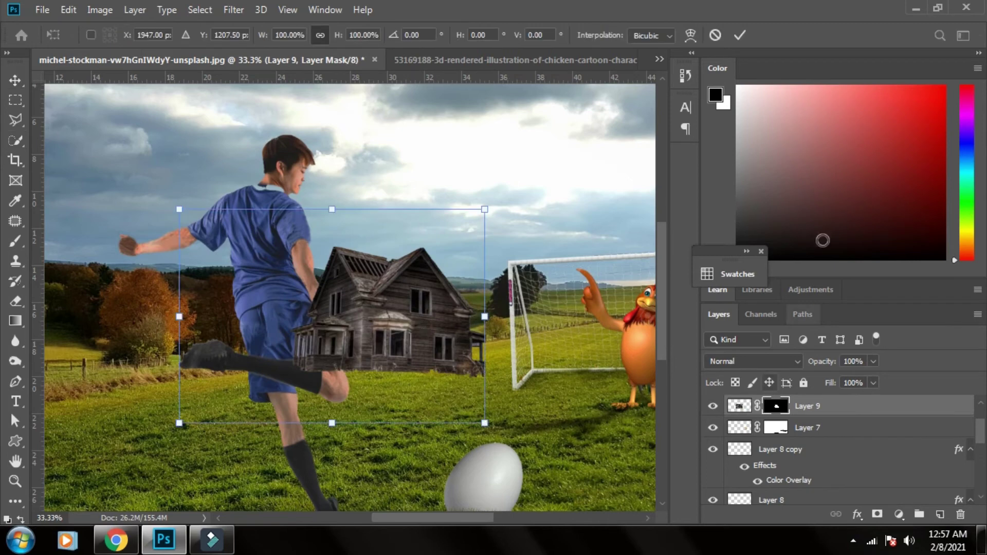
{"action": "left_click", "coordinate": [738, 406]}
Step: Rotate the house about -8 degrees, distort it into perspective, and move it beneath the boy
{"action": "key", "text": "ctrl+t"}
{"action": "left_click_drag", "start_coordinate": [501, 434], "coordinate": [545, 401]}
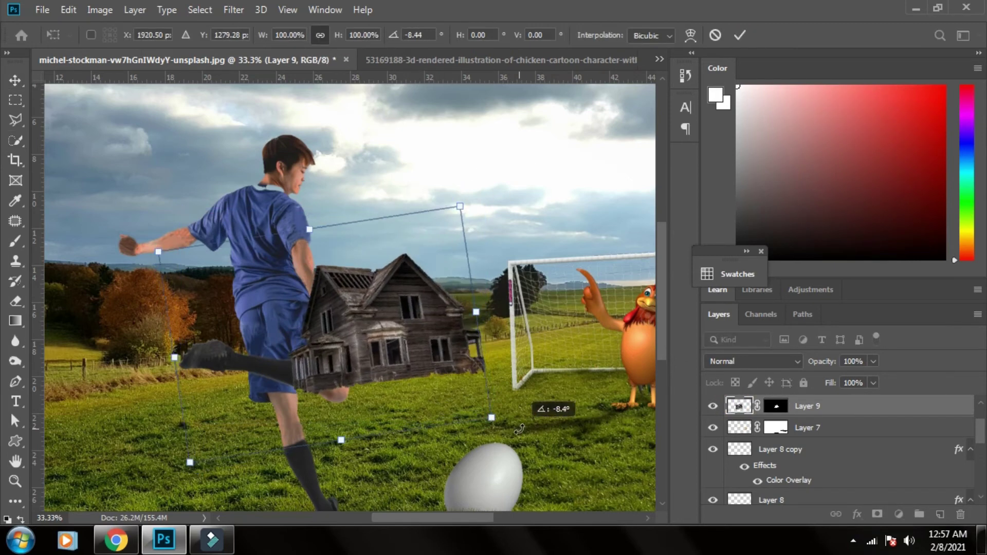
{"action": "left_click_drag", "start_coordinate": [461, 208], "coordinate": [455, 169]}
{"action": "left_click_drag", "start_coordinate": [492, 418], "coordinate": [457, 452]}
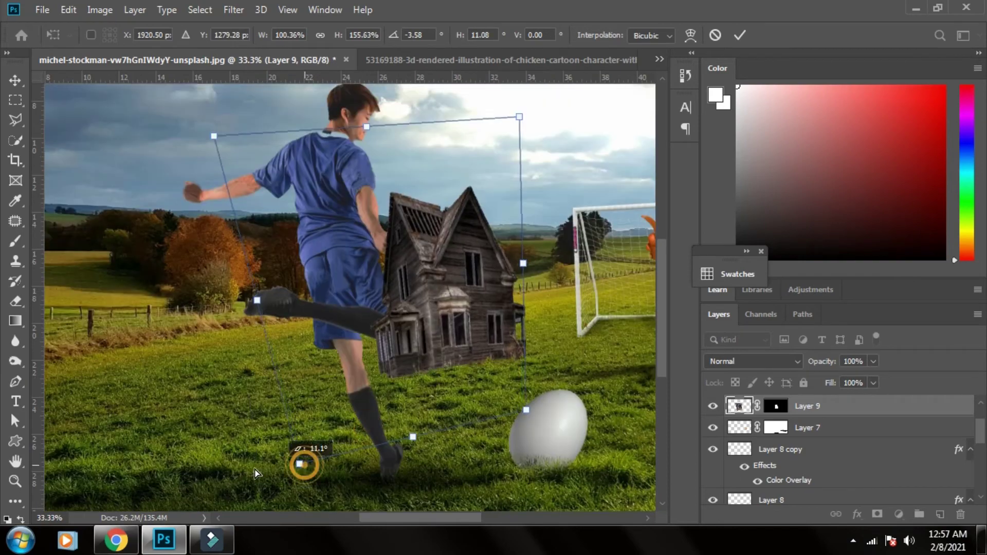
{"action": "left_click_drag", "start_coordinate": [302, 462], "coordinate": [286, 406]}
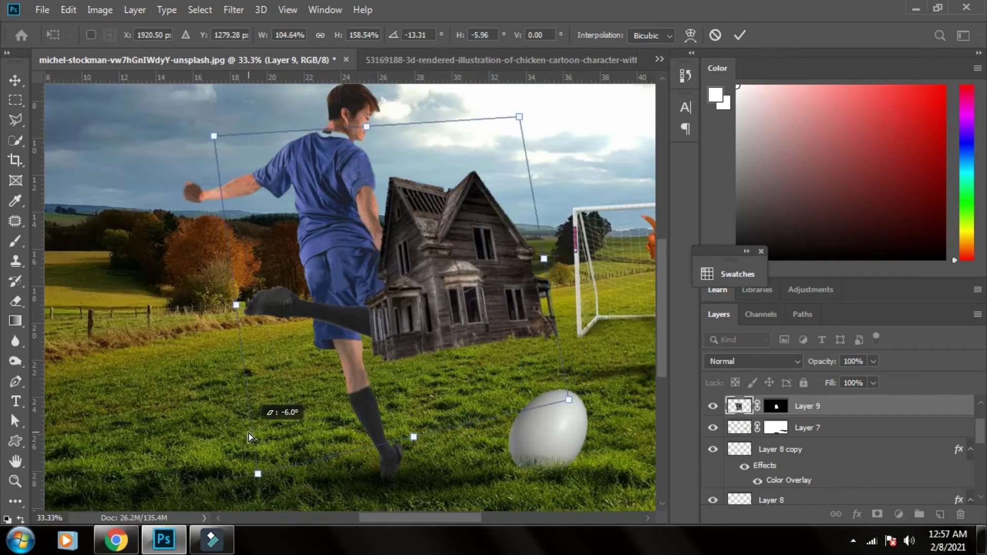
{"action": "key", "text": "Return"}
{"action": "key", "text": "ctrl+bracketleft"}
{"action": "key", "text": "ctrl+bracketleft"}
{"action": "key", "text": "ctrl+bracketleft"}
{"action": "key", "text": "ctrl+bracketleft"}
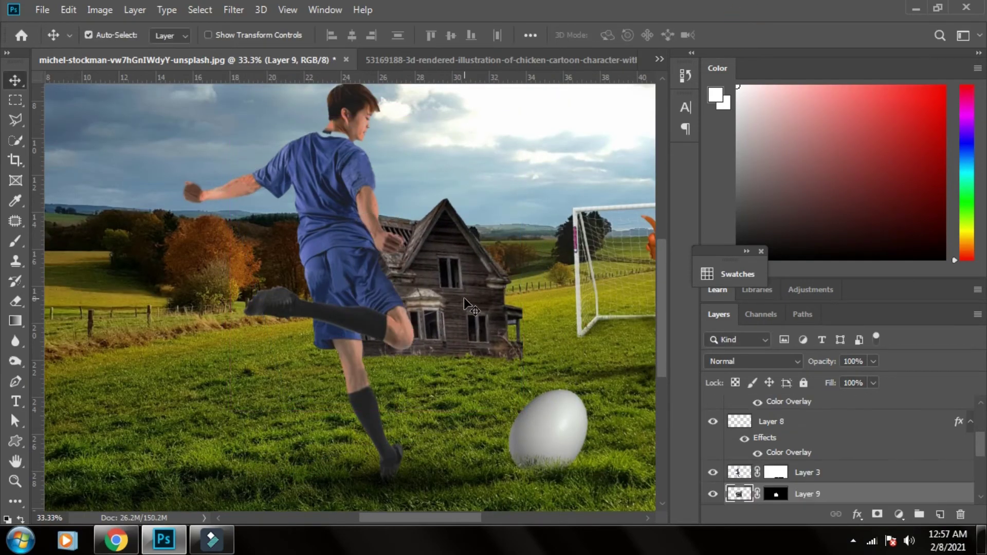
Step: Move the house up and left, shrink it, and select its mask for painting
{"action": "key", "text": "ctrl+t"}
{"action": "left_click_drag", "start_coordinate": [511, 345], "coordinate": [459, 292]}
{"action": "key", "text": "Return"}
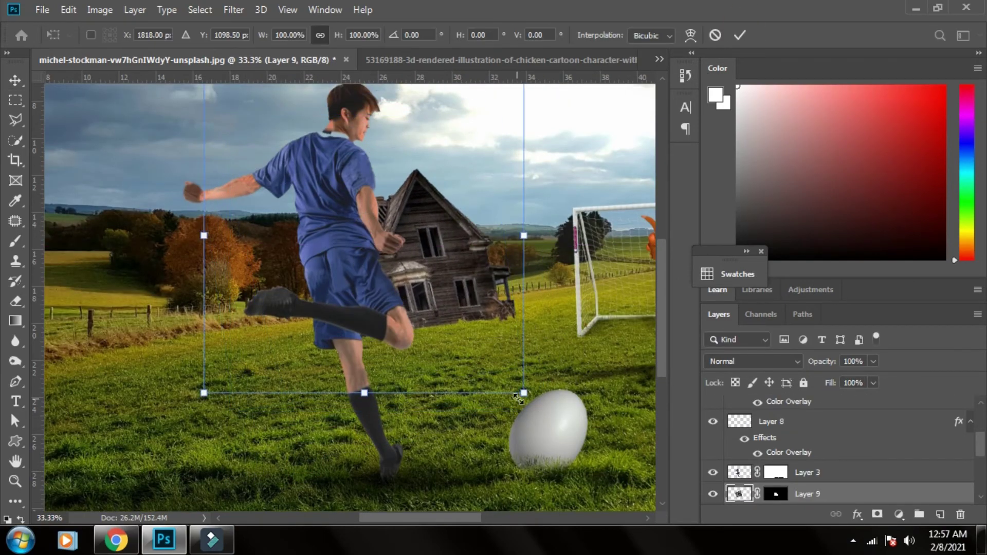
{"action": "left_click_drag", "start_coordinate": [518, 397], "coordinate": [501, 387]}
{"action": "key", "text": "Return"}
{"action": "left_click", "coordinate": [776, 494]}
{"action": "key", "text": "b"}
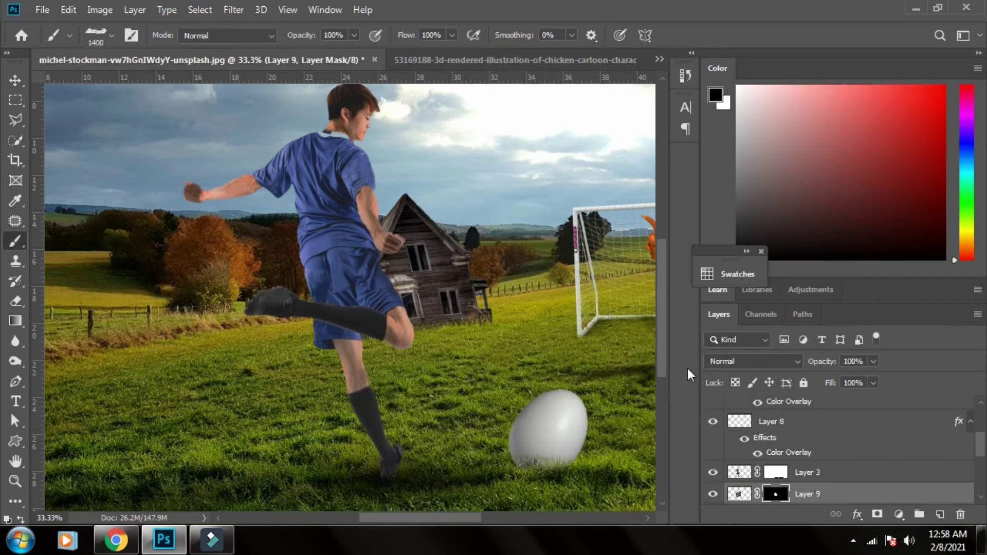
Step: Move the house up and right beside the goal and lower its contrast to -15
{"action": "key", "text": "v"}
{"action": "left_click_drag", "start_coordinate": [458, 323], "coordinate": [551, 257]}
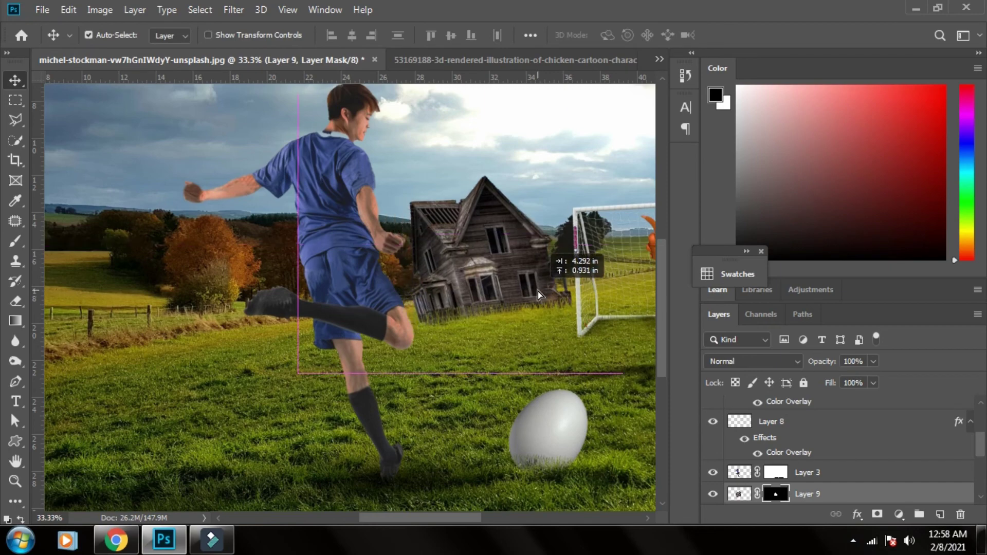
{"action": "left_click", "coordinate": [99, 9]}
{"action": "left_click", "coordinate": [746, 494]}
{"action": "left_click", "coordinate": [324, 9]}
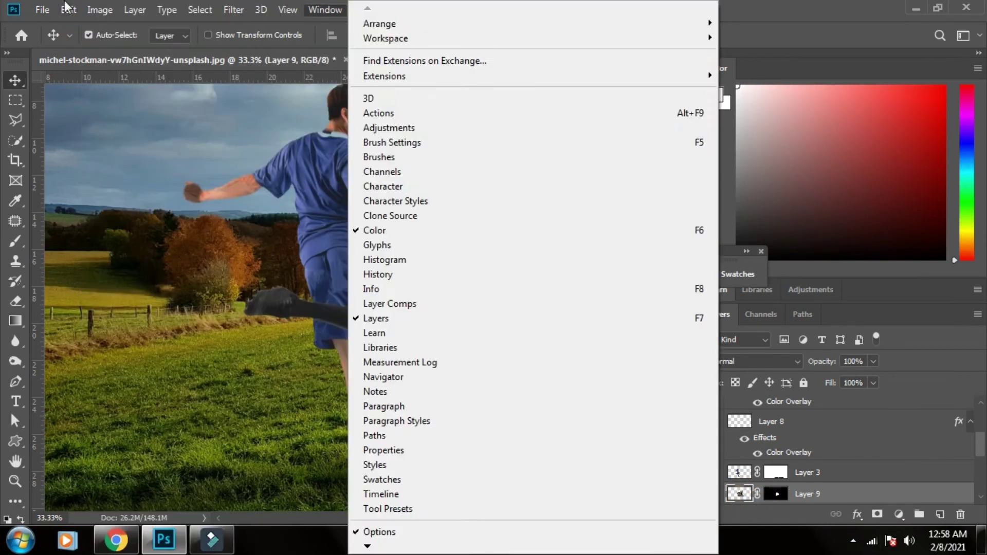
{"action": "left_click", "coordinate": [440, 88]}
{"action": "left_click_drag", "start_coordinate": [703, 201], "coordinate": [722, 207]}
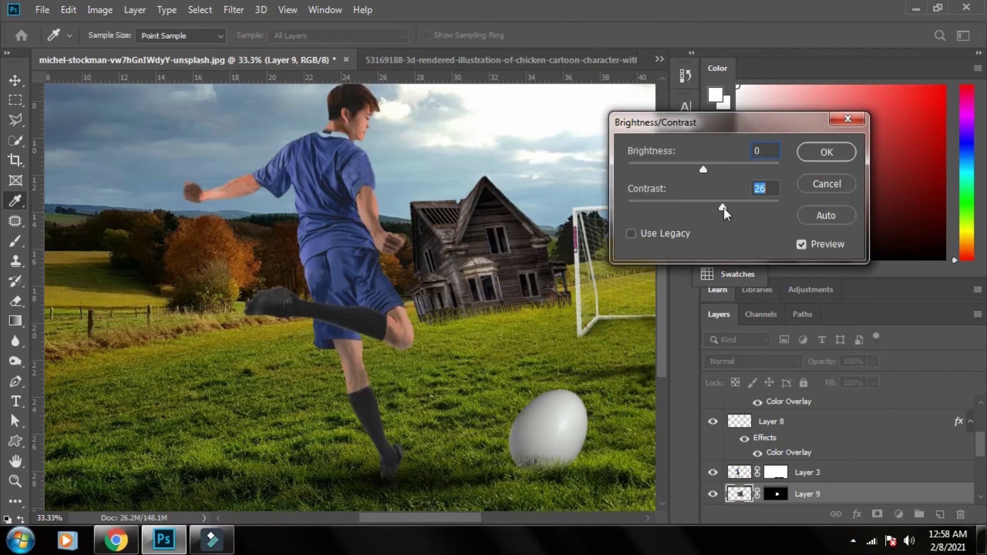
{"action": "left_click", "coordinate": [826, 151]}
{"action": "key", "text": "ctrl+0"}
{"action": "left_click_drag", "start_coordinate": [792, 442], "coordinate": [874, 506]}
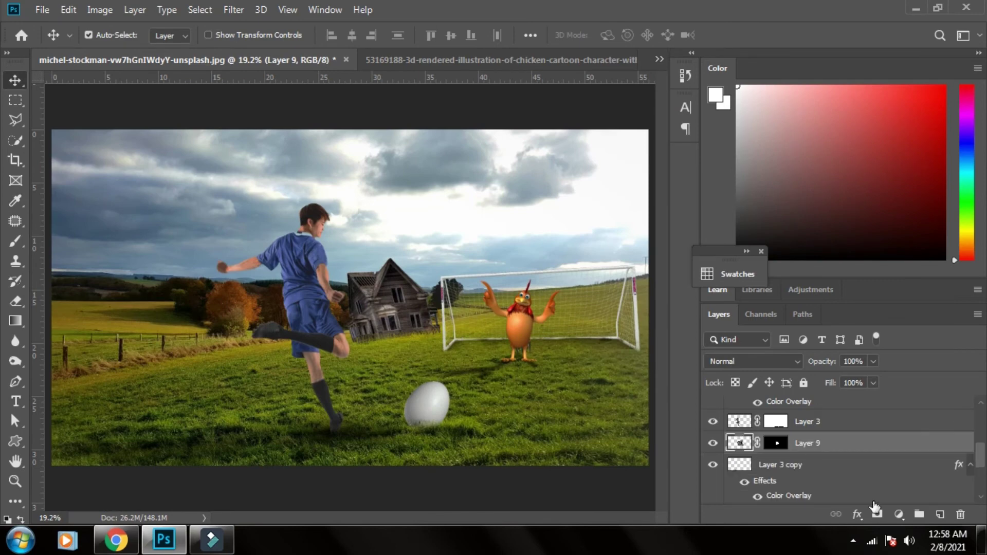
Step: Group all layers, duplicate the group, hide Group 1, and merge the copy
{"action": "left_click", "coordinate": [865, 472], "text": "shift"}
{"action": "key", "text": "ctrl+g"}
{"action": "key", "text": "ctrl+j"}
{"action": "left_click", "coordinate": [713, 426]}
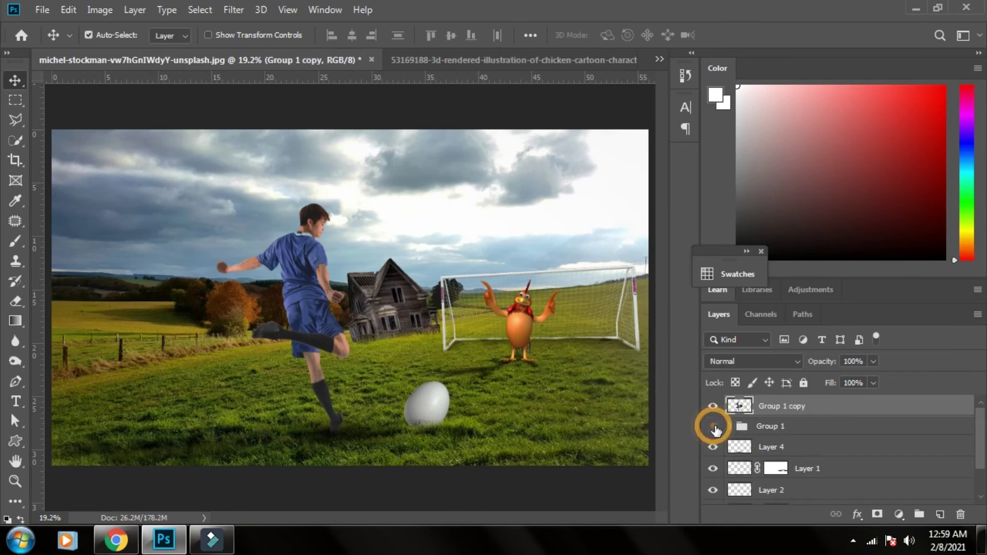
{"action": "key", "text": "ctrl+e"}
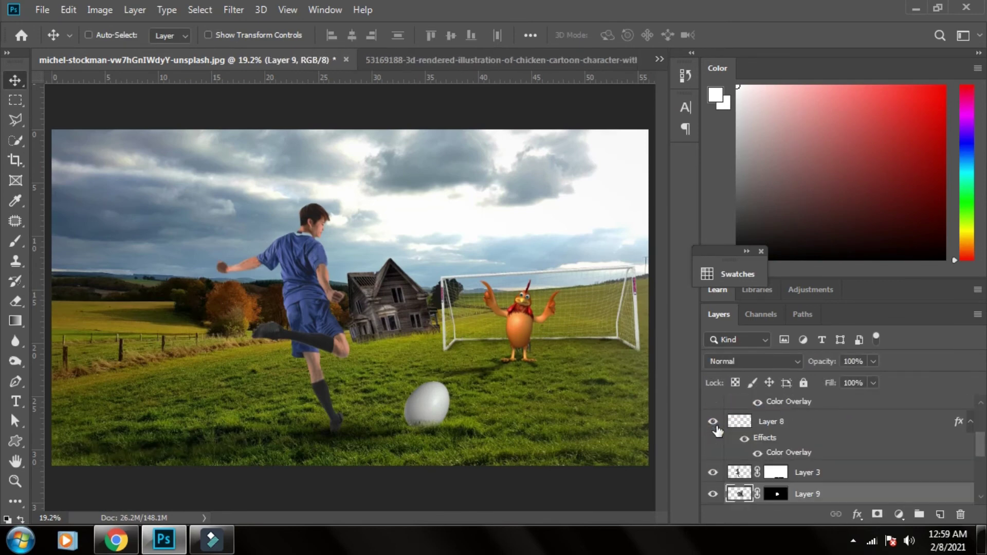
{"action": "key", "text": "ctrl+g"}
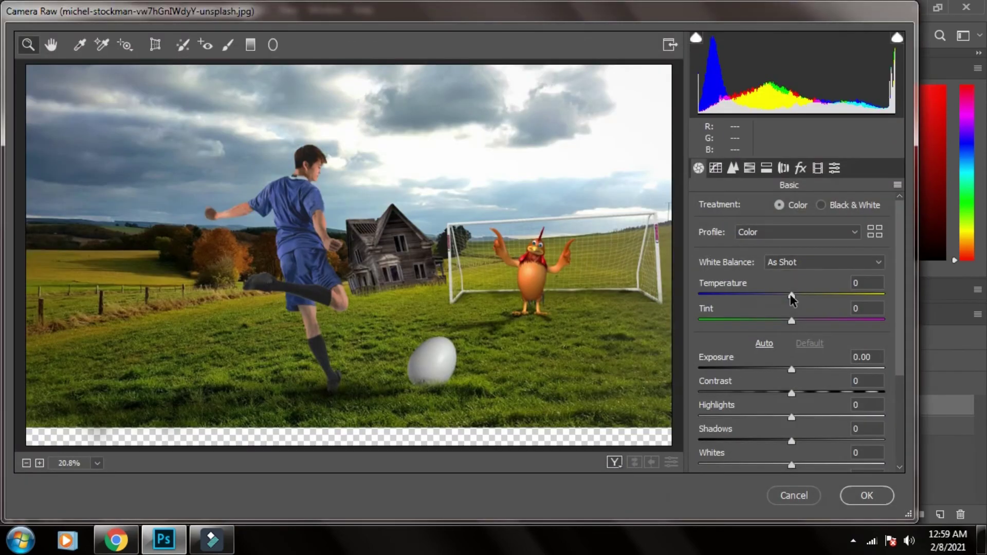
Step: Grade the merged copy in Camera Raw: warmer tint, -0.30 exposure, +26 dehaze
{"action": "left_click_drag", "start_coordinate": [791, 295], "coordinate": [823, 319]}
{"action": "mouse_move", "coordinate": [792, 368]}
{"action": "left_mouse_down"}
{"action": "mouse_move", "coordinate": [783, 363]}
{"action": "mouse_move", "coordinate": [771, 381]}
{"action": "left_mouse_up"}
{"action": "scroll", "coordinate": [810, 389], "scroll_direction": "down", "scroll_amount": 1}
{"action": "left_click_drag", "start_coordinate": [791, 428], "coordinate": [774, 427]}
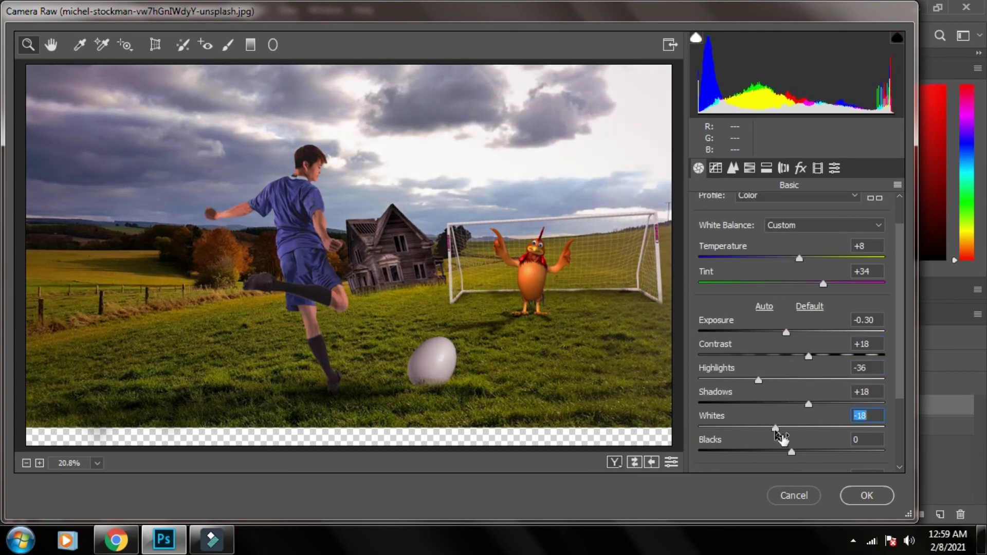
{"action": "scroll", "coordinate": [786, 431], "scroll_direction": "down", "scroll_amount": 3}
{"action": "left_click_drag", "start_coordinate": [792, 346], "coordinate": [803, 346]}
{"action": "mouse_move", "coordinate": [792, 383]}
{"action": "left_mouse_down"}
{"action": "mouse_move", "coordinate": [815, 410]}
{"action": "mouse_move", "coordinate": [779, 434]}
{"action": "left_mouse_up"}
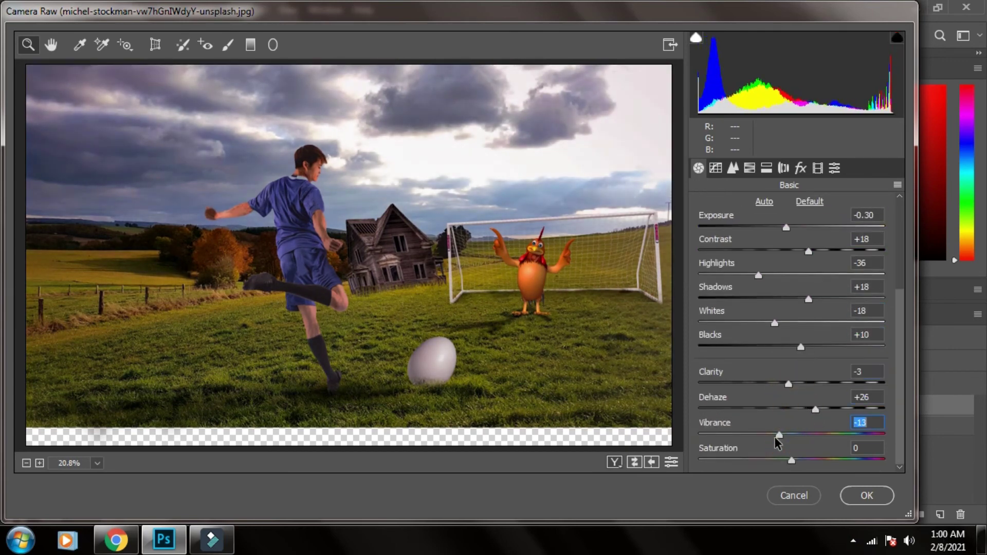
{"action": "left_click", "coordinate": [861, 498]}
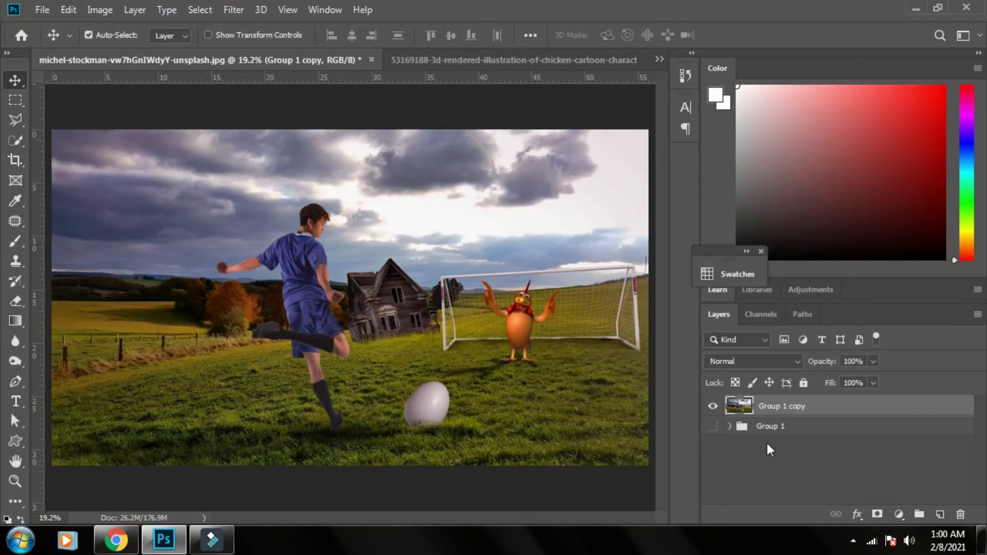